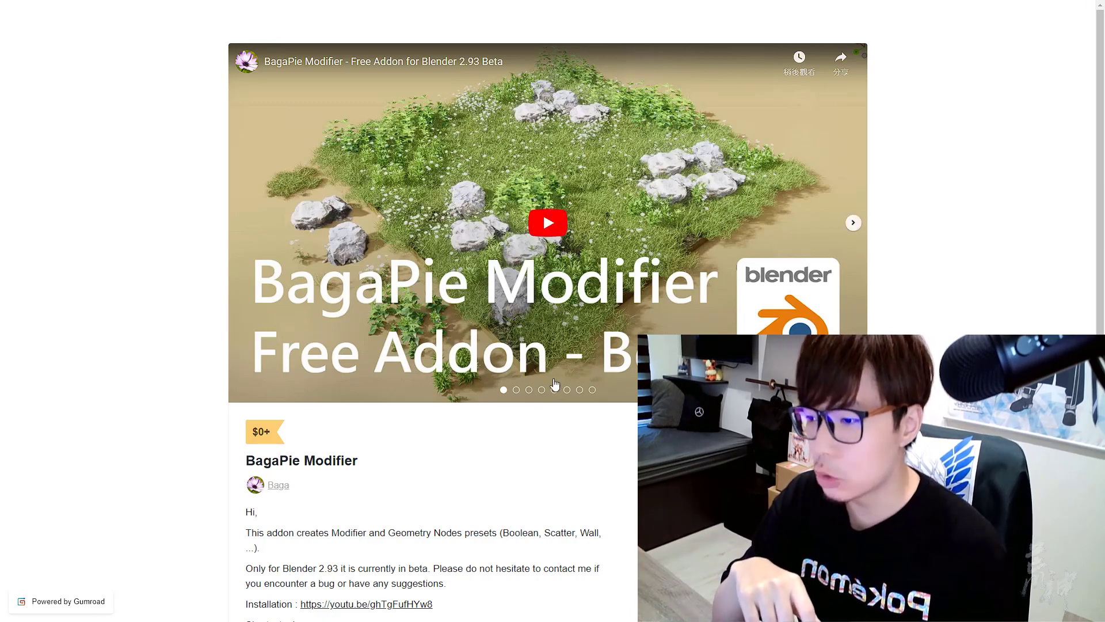
Step the BagaPie Modifier previews from Fast Boolean through to the Auto Array on Curve slide
{"action": "left_click", "coordinate": [516, 390]}
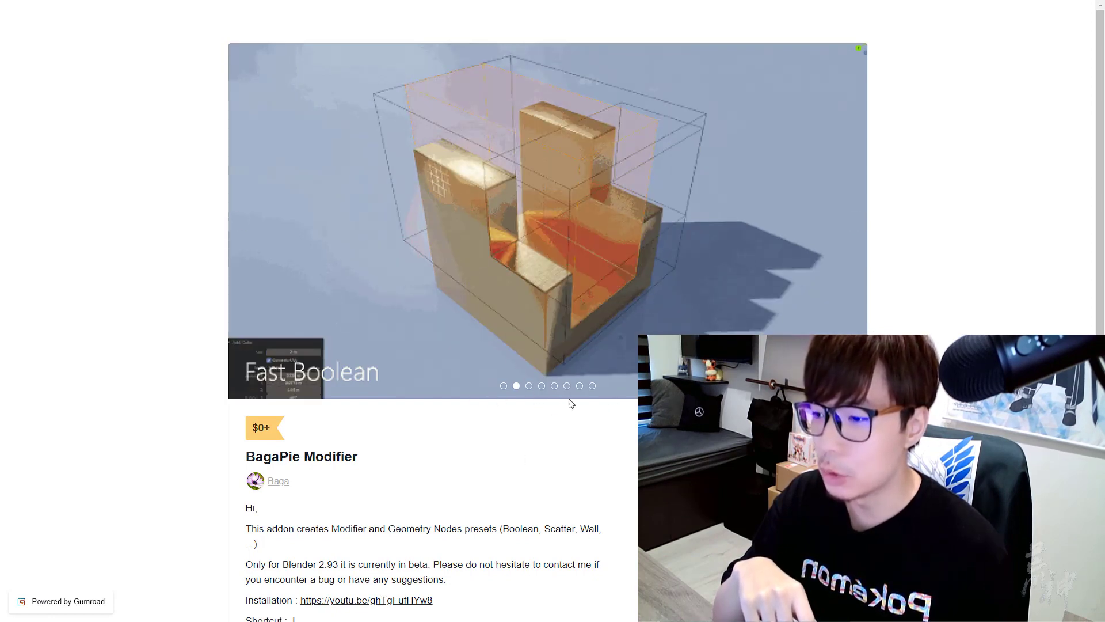
{"action": "left_click", "coordinate": [529, 387]}
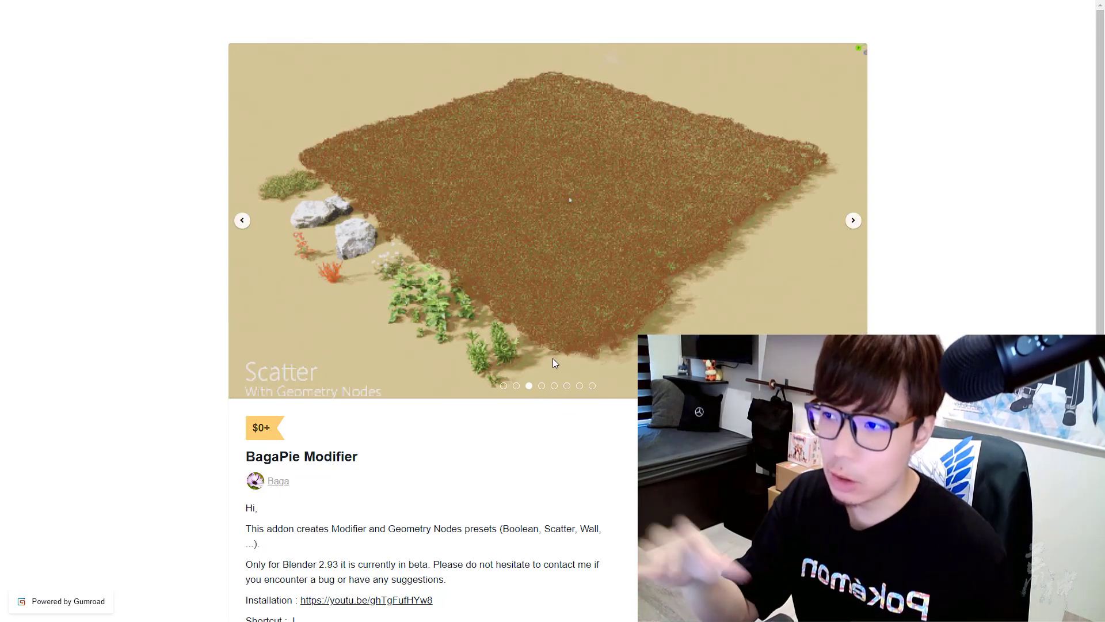
{"action": "left_click", "coordinate": [542, 387]}
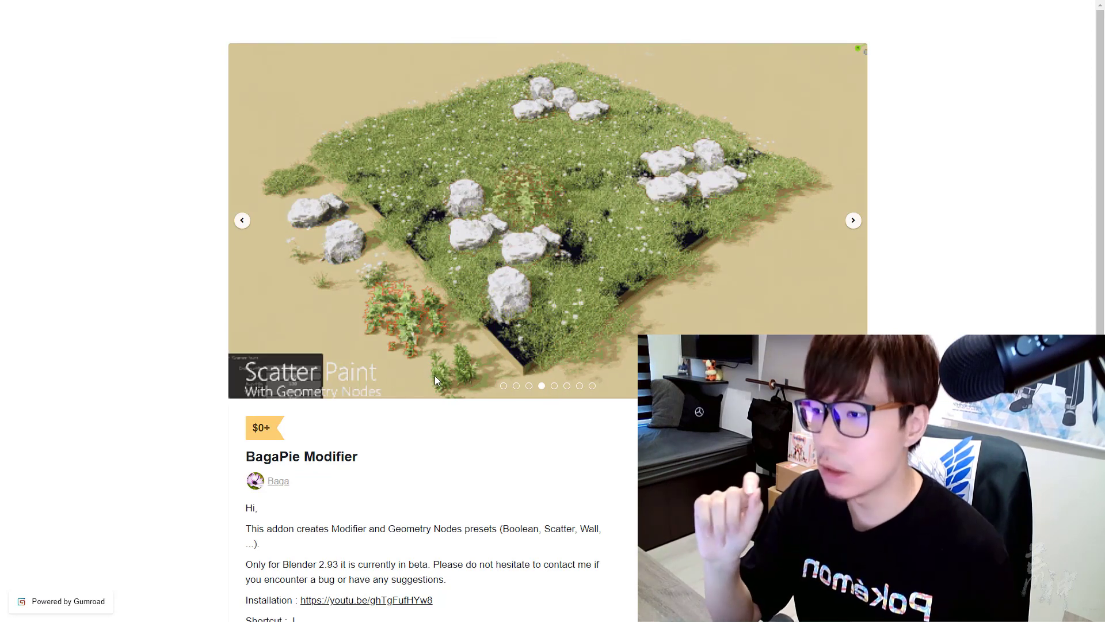
{"action": "left_click", "coordinate": [555, 385]}
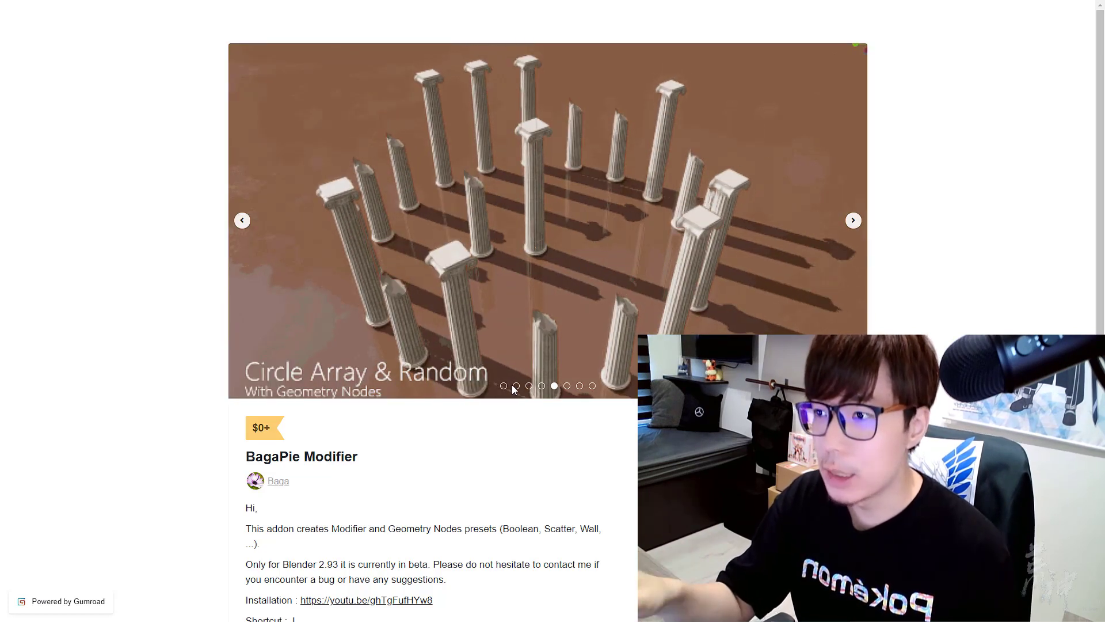
{"action": "left_click", "coordinate": [567, 386]}
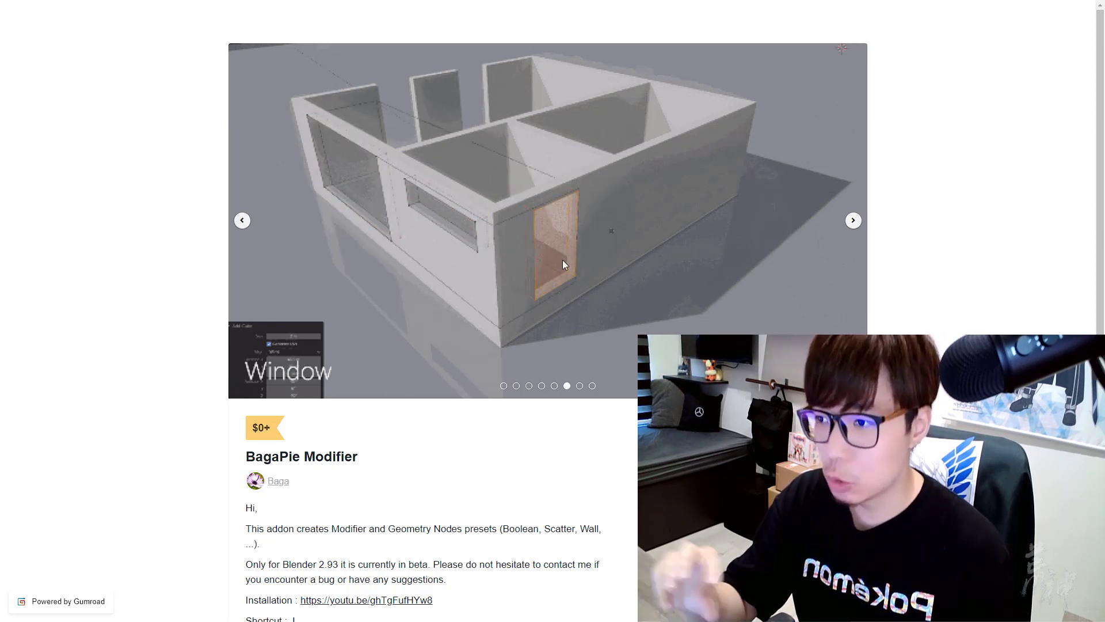
{"action": "left_click", "coordinate": [580, 386]}
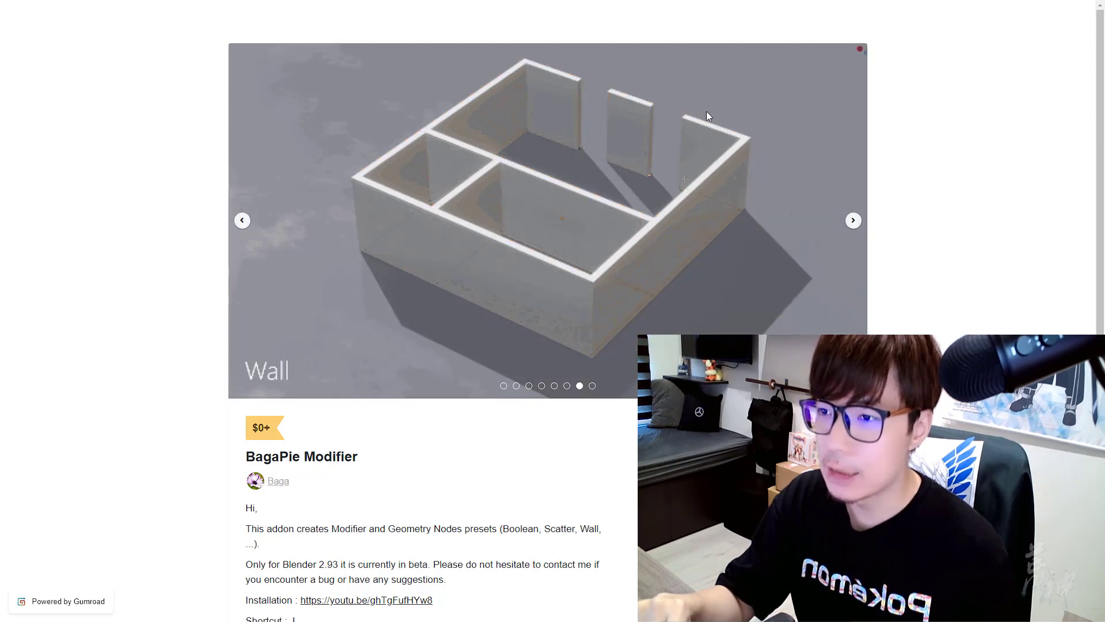
{"action": "left_click", "coordinate": [593, 386]}
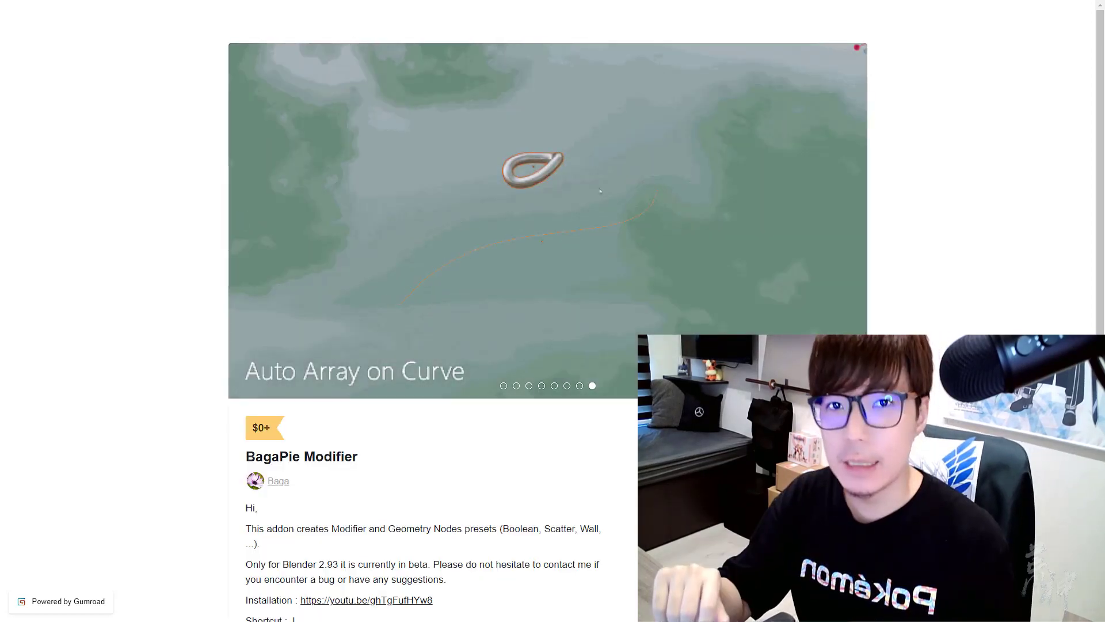
{"action": "scroll", "coordinate": [804, 233], "scroll_direction": "down", "scroll_amount": 4}
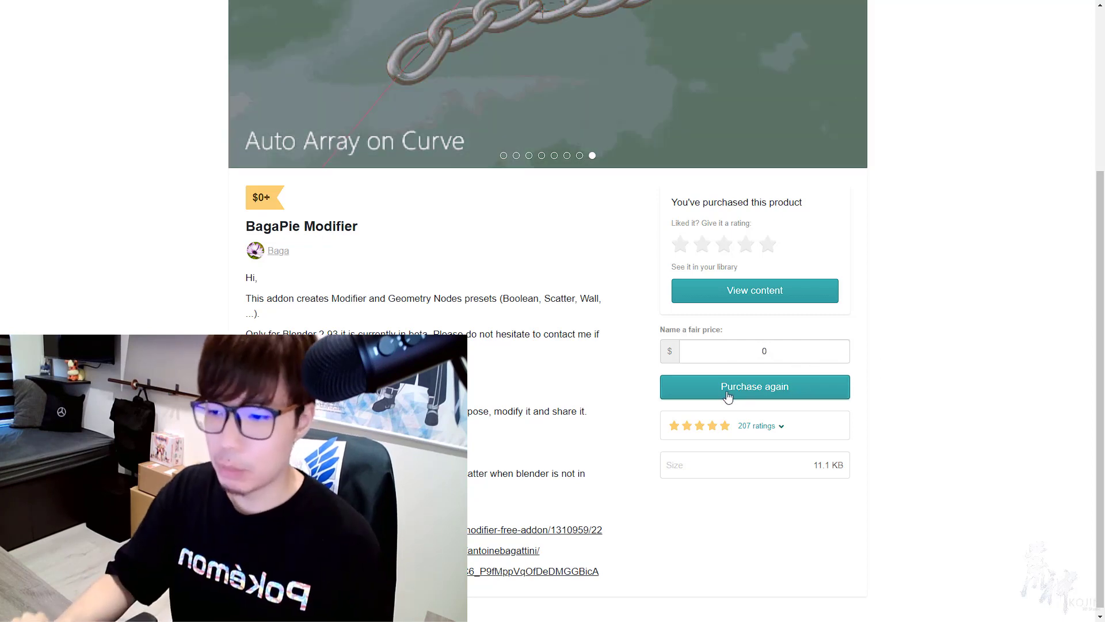
Claim BagaPie Modifier for $0 and open its content page with the Blender 2.93 zip
{"action": "left_click", "coordinate": [760, 389]}
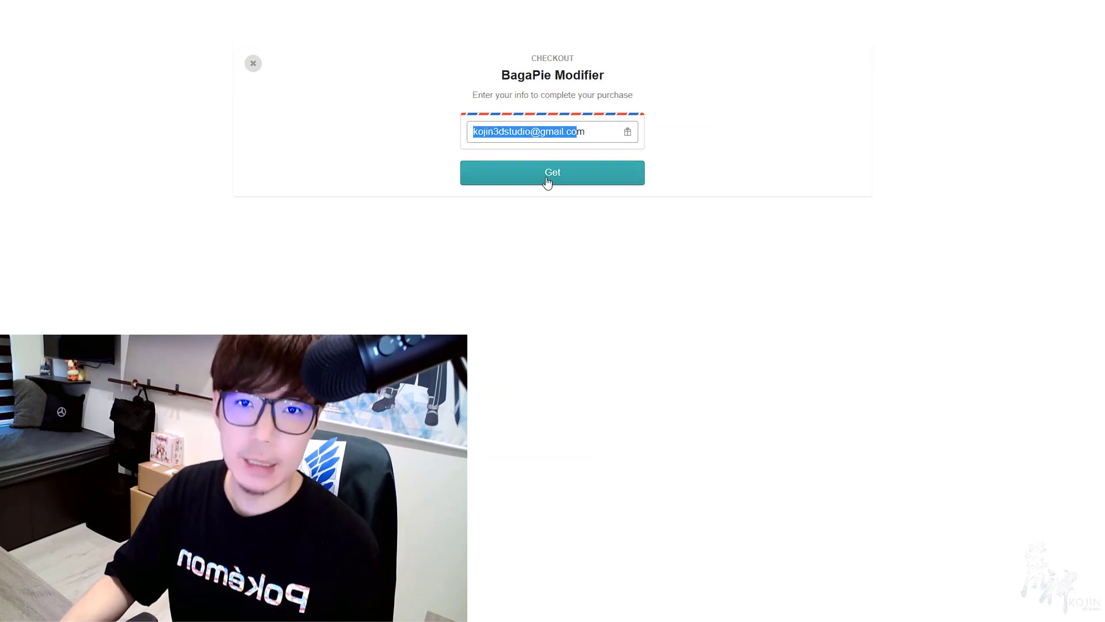
{"action": "key", "text": "Return"}
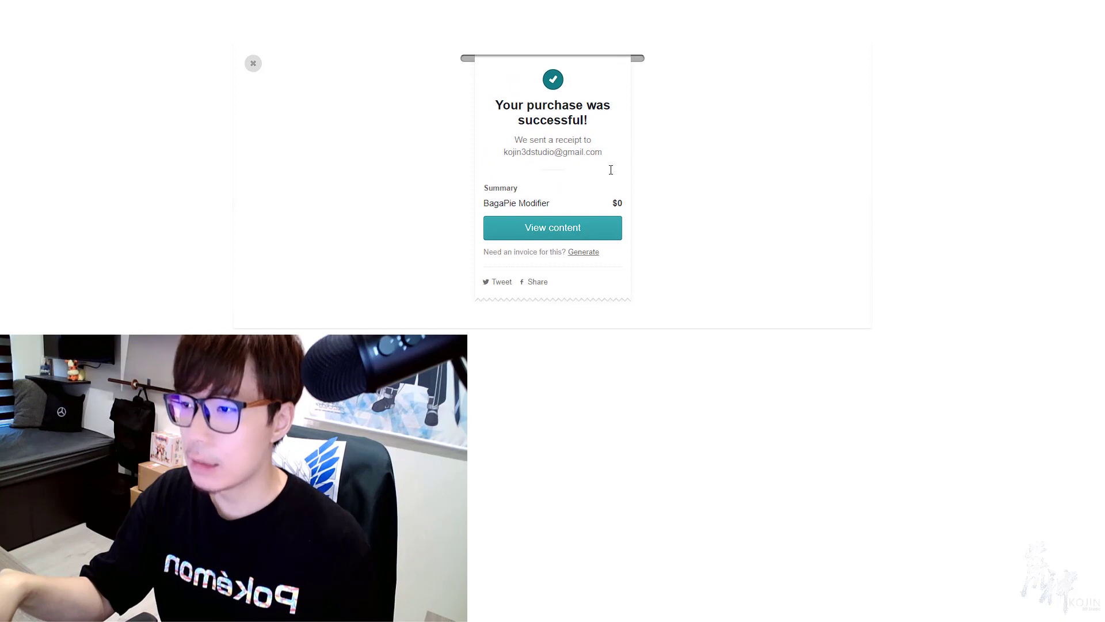
{"action": "left_click", "coordinate": [554, 236]}
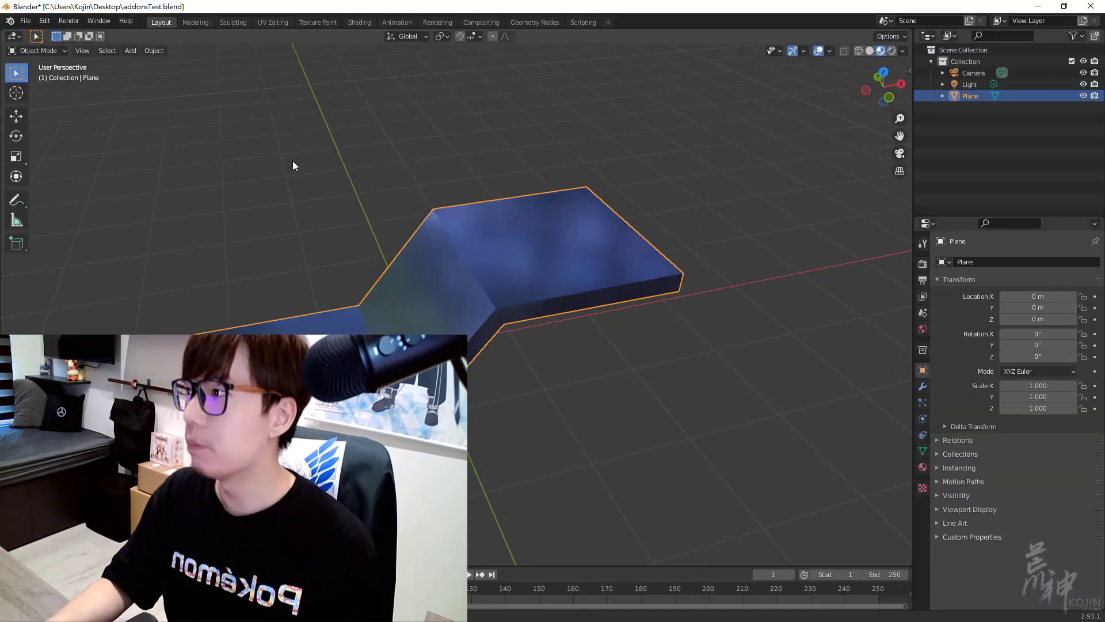
Install the BagaPie Modifier zip via Preferences > Add-ons and tick it enabled
{"action": "left_click", "coordinate": [43, 21]}
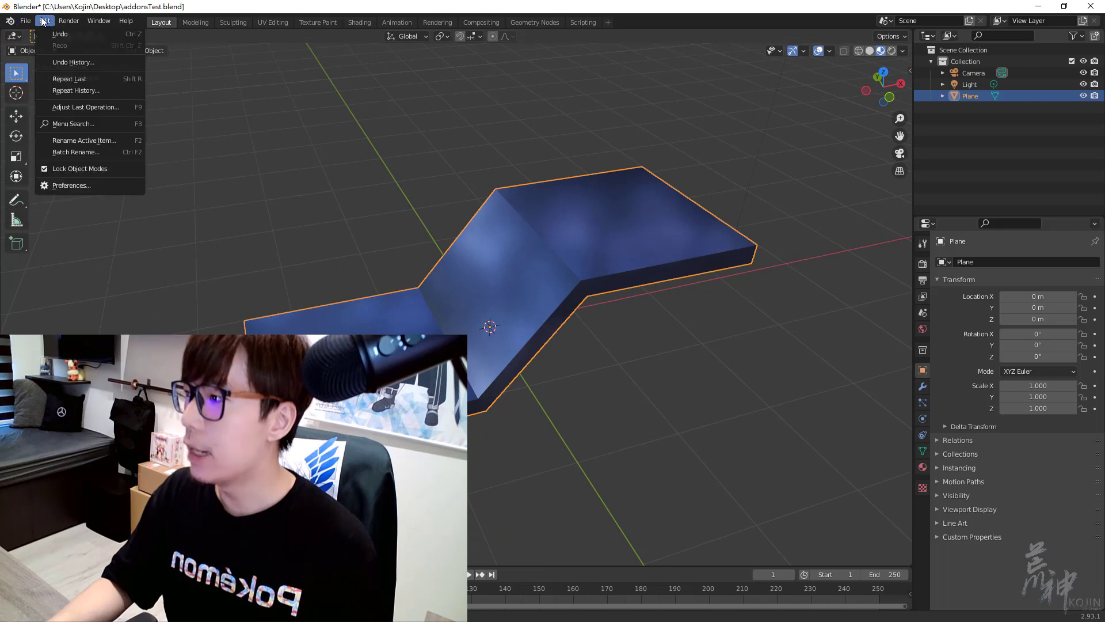
{"action": "left_click", "coordinate": [67, 185]}
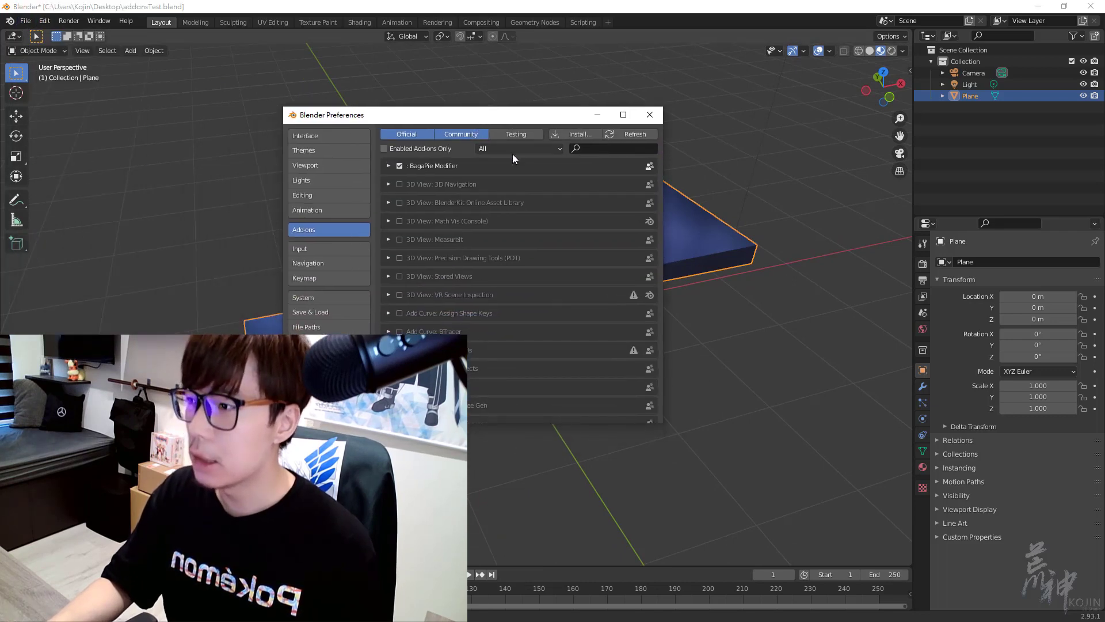
{"action": "left_click", "coordinate": [316, 137]}
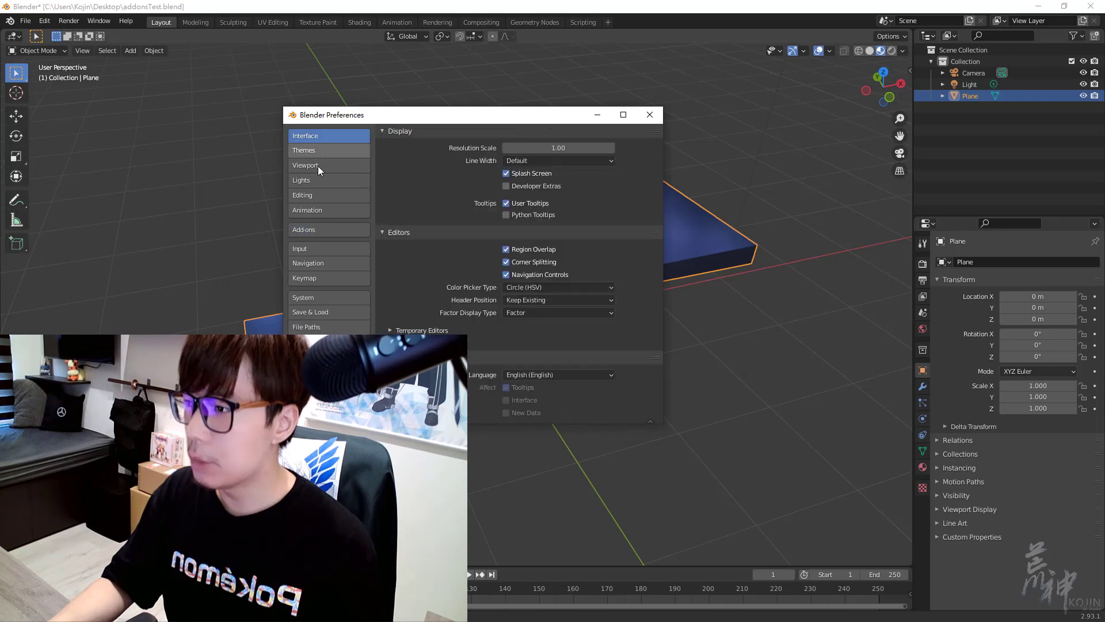
{"action": "left_click", "coordinate": [305, 229]}
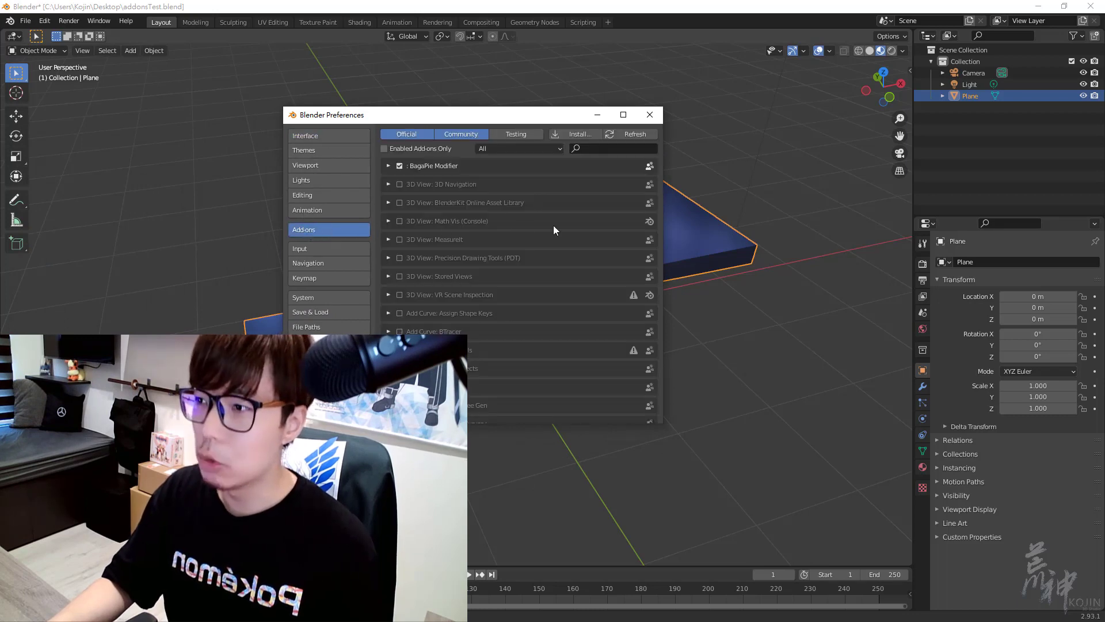
{"action": "left_click", "coordinate": [580, 134]}
{"action": "left_click", "coordinate": [409, 195]}
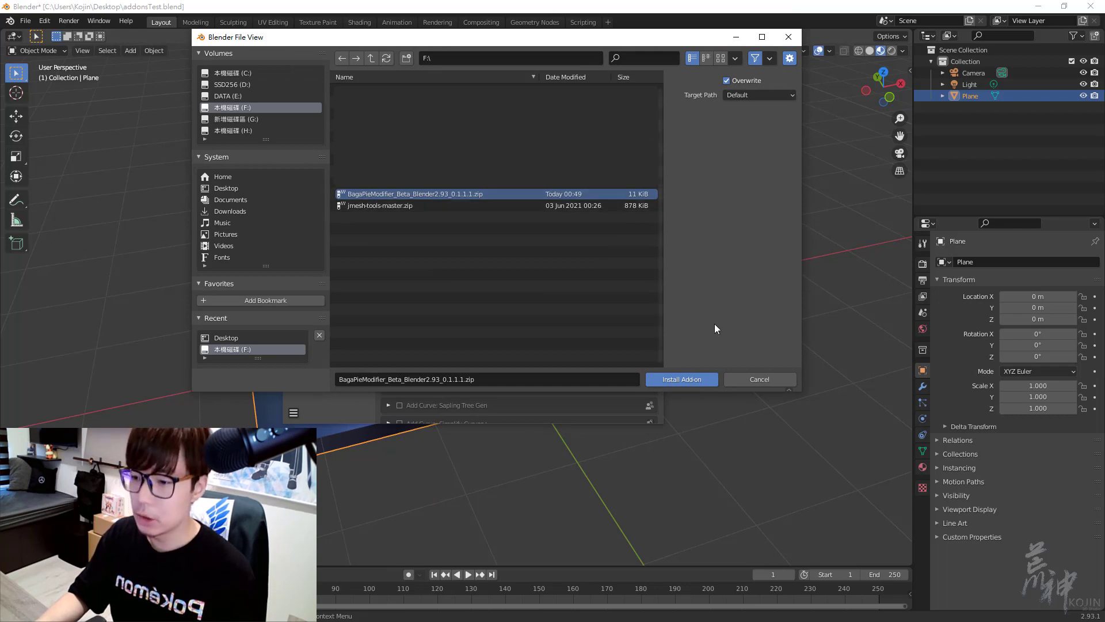
{"action": "left_click", "coordinate": [682, 380]}
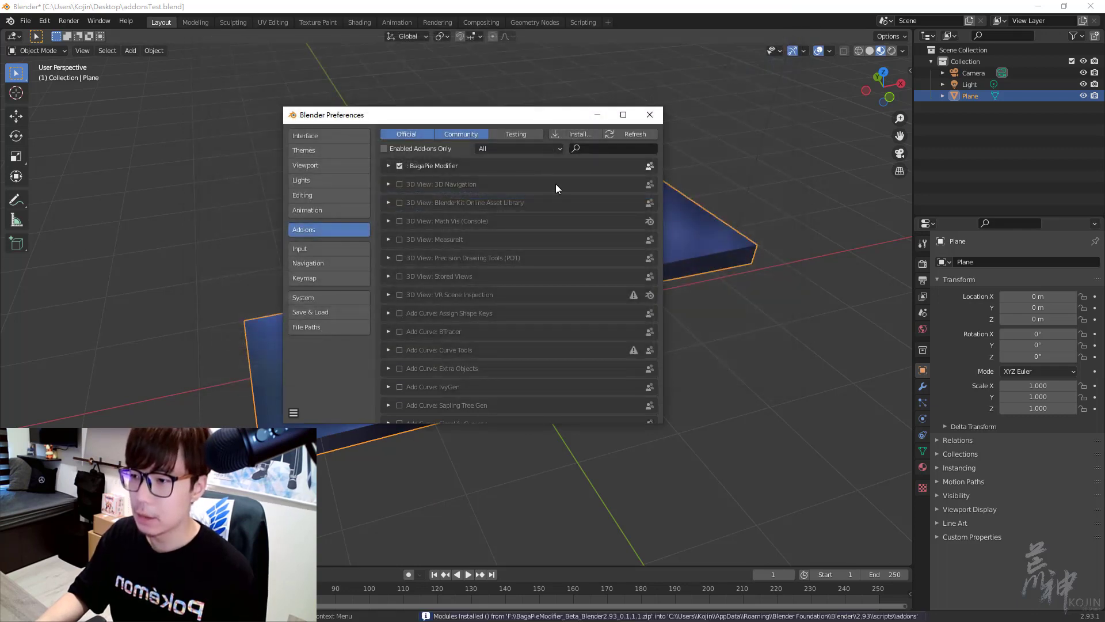
{"action": "left_click", "coordinate": [401, 167]}
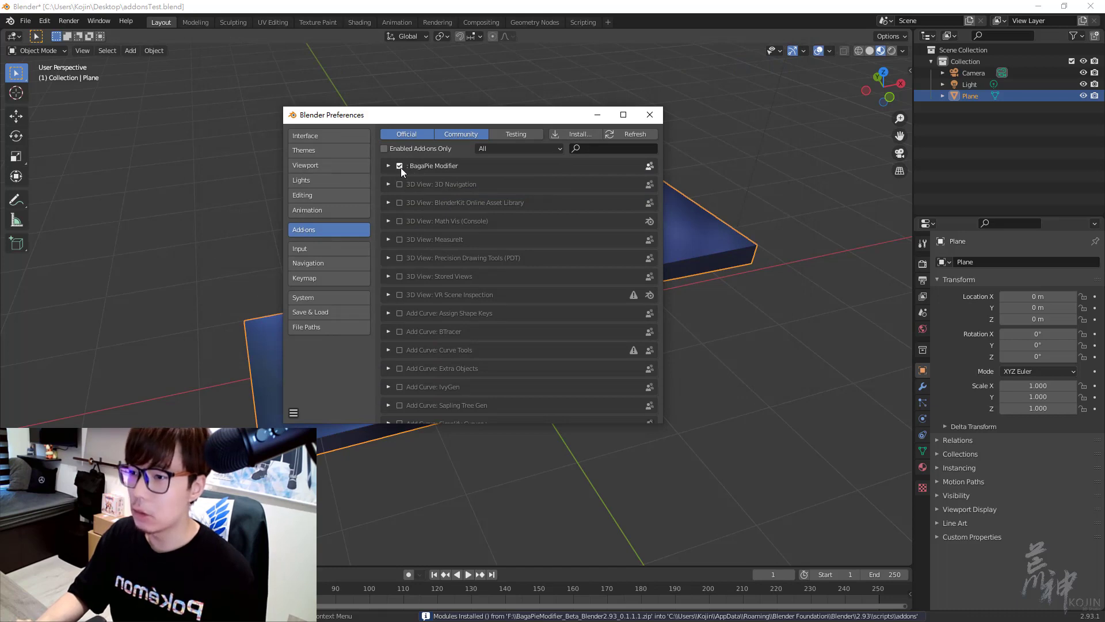
{"action": "left_click_drag", "start_coordinate": [600, 118], "coordinate": [596, 93]}
Close Preferences, select the bent plane and choose BagaPie Boolean from the J pie menu
{"action": "left_click", "coordinate": [644, 89]}
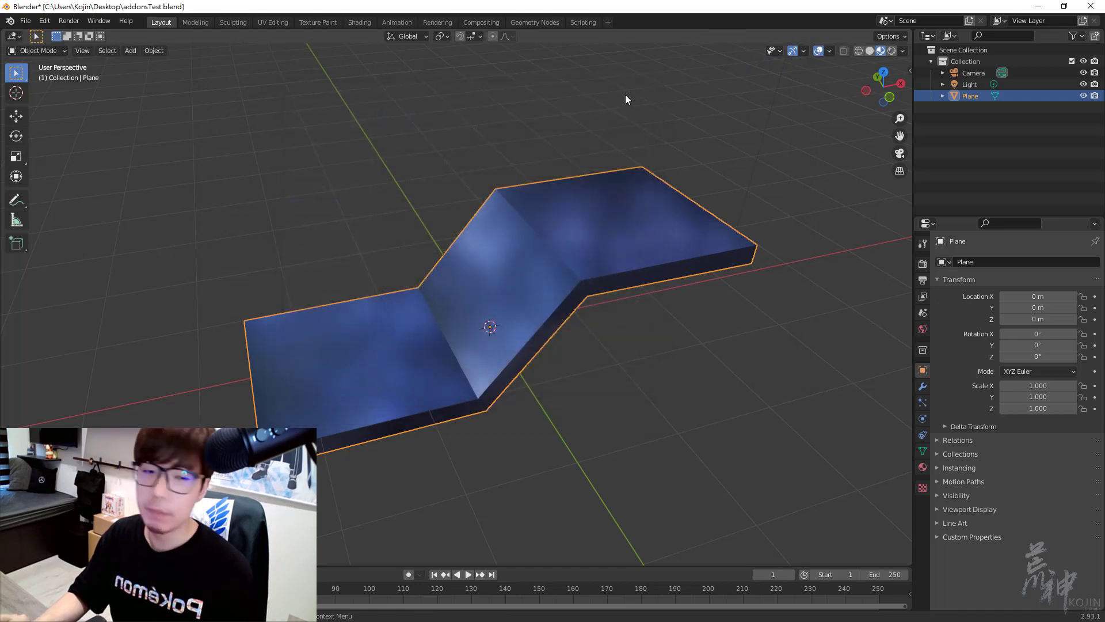
{"action": "scroll", "coordinate": [633, 117], "scroll_direction": "down", "scroll_amount": 1}
{"action": "scroll", "coordinate": [626, 132], "scroll_direction": "down", "scroll_amount": 1}
{"action": "left_click", "coordinate": [628, 139]}
{"action": "left_click", "coordinate": [539, 206]}
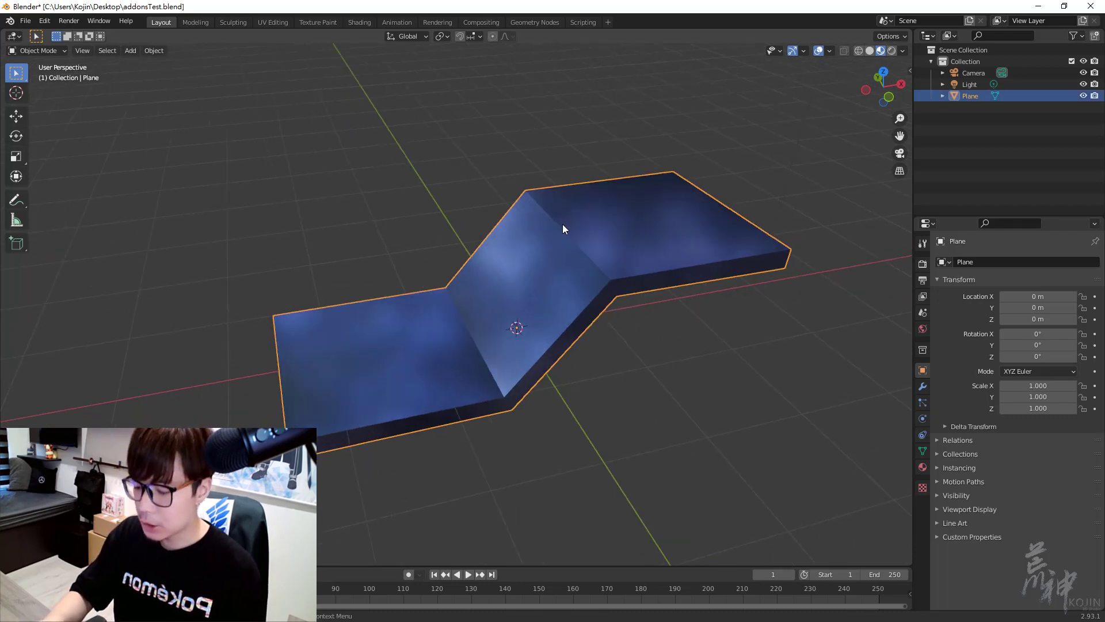
{"action": "key", "text": "j"}
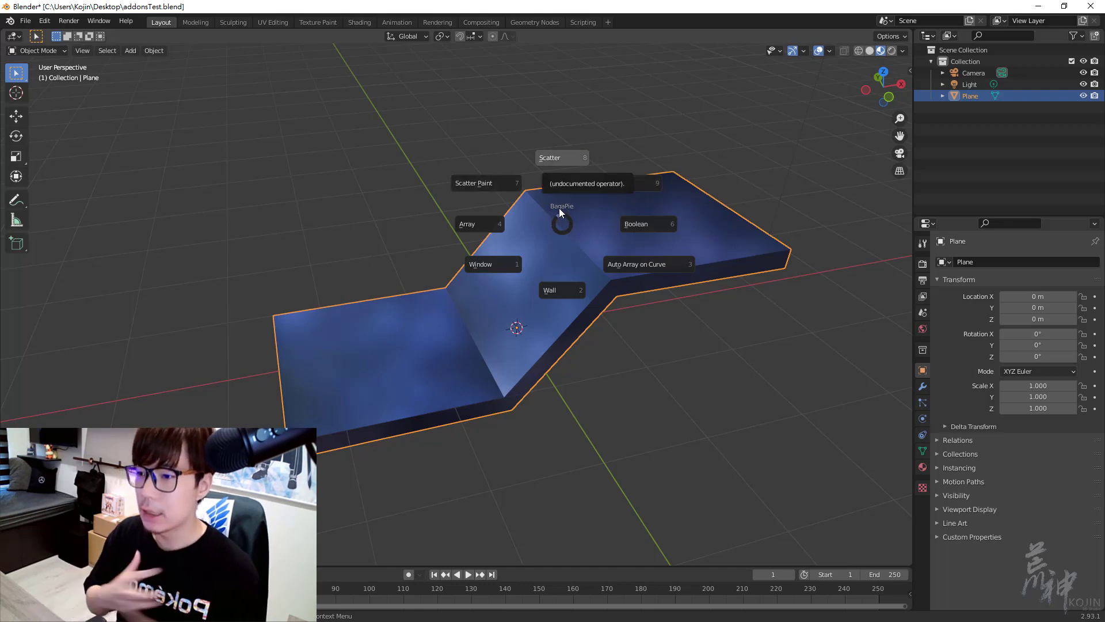
{"action": "left_click", "coordinate": [653, 229]}
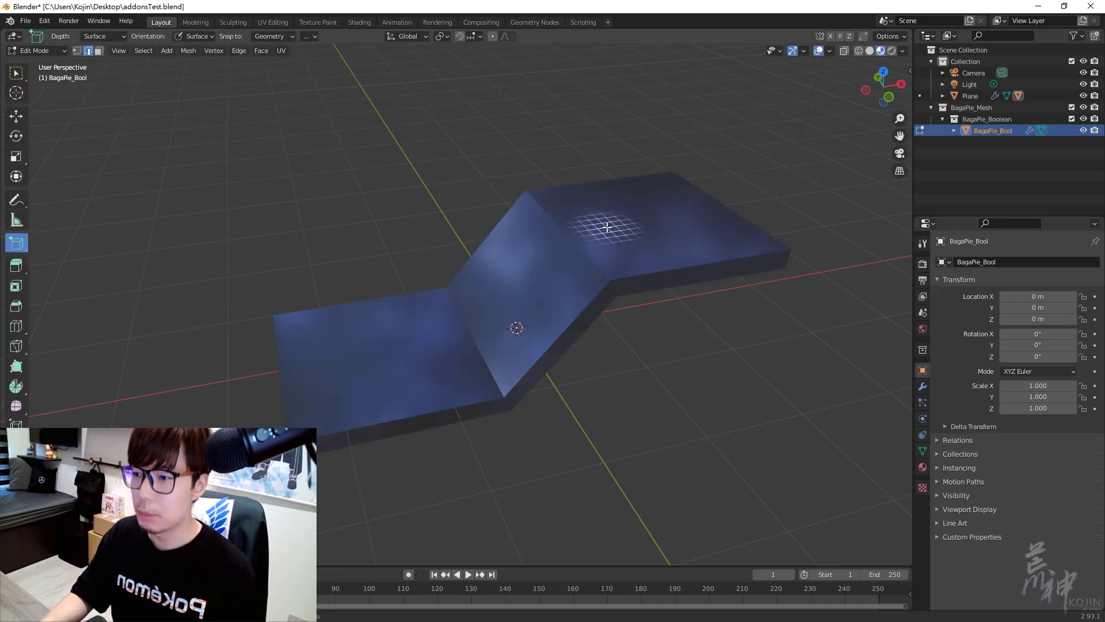
Draw a cutter box over the front edge of the slab's upper flat section
{"action": "middle_click_drag", "start_coordinate": [608, 227], "coordinate": [639, 227]}
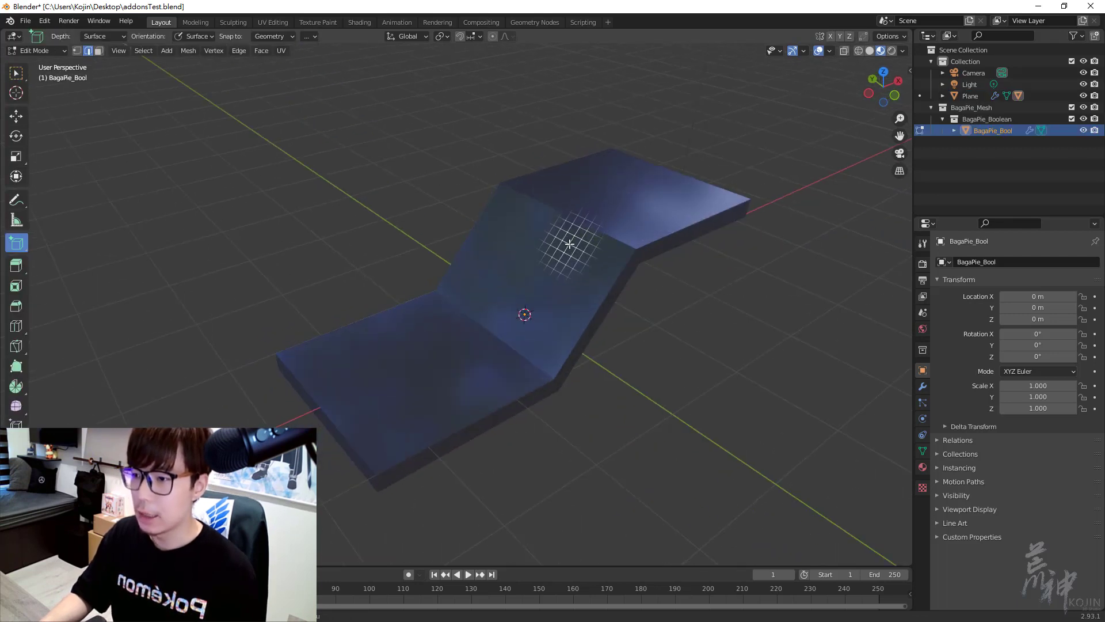
{"action": "middle_click_drag", "start_coordinate": [570, 244], "coordinate": [578, 247]}
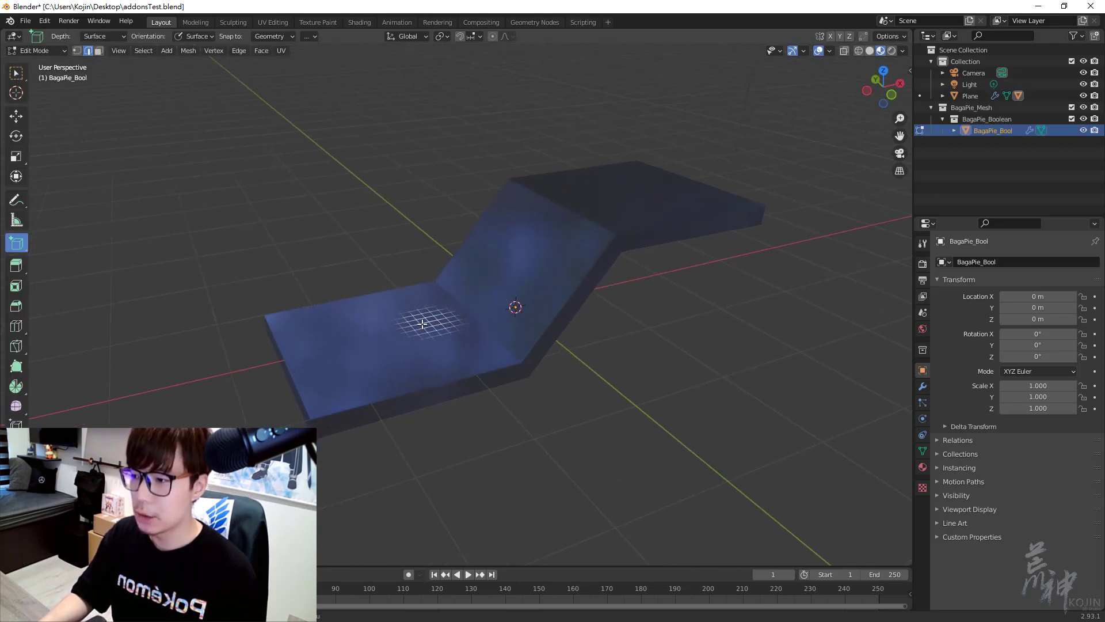
{"action": "mouse_move", "coordinate": [432, 321]}
{"action": "middle_mouse_down"}
{"action": "mouse_move", "coordinate": [537, 320]}
{"action": "mouse_move", "coordinate": [516, 291]}
{"action": "mouse_move", "coordinate": [506, 316]}
{"action": "mouse_move", "coordinate": [549, 228]}
{"action": "middle_mouse_up"}
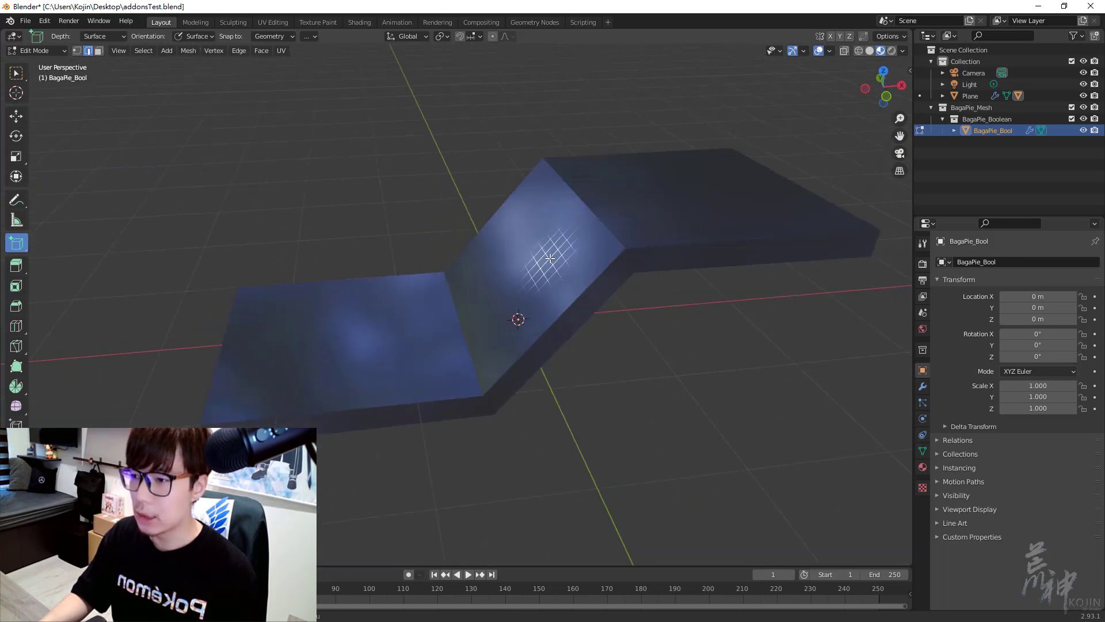
{"action": "mouse_move", "coordinate": [703, 202]}
{"action": "middle_mouse_down"}
{"action": "mouse_move", "coordinate": [708, 242]}
{"action": "mouse_move", "coordinate": [523, 247]}
{"action": "mouse_move", "coordinate": [538, 262]}
{"action": "middle_mouse_up"}
{"action": "left_click_drag", "start_coordinate": [526, 264], "coordinate": [540, 302]}
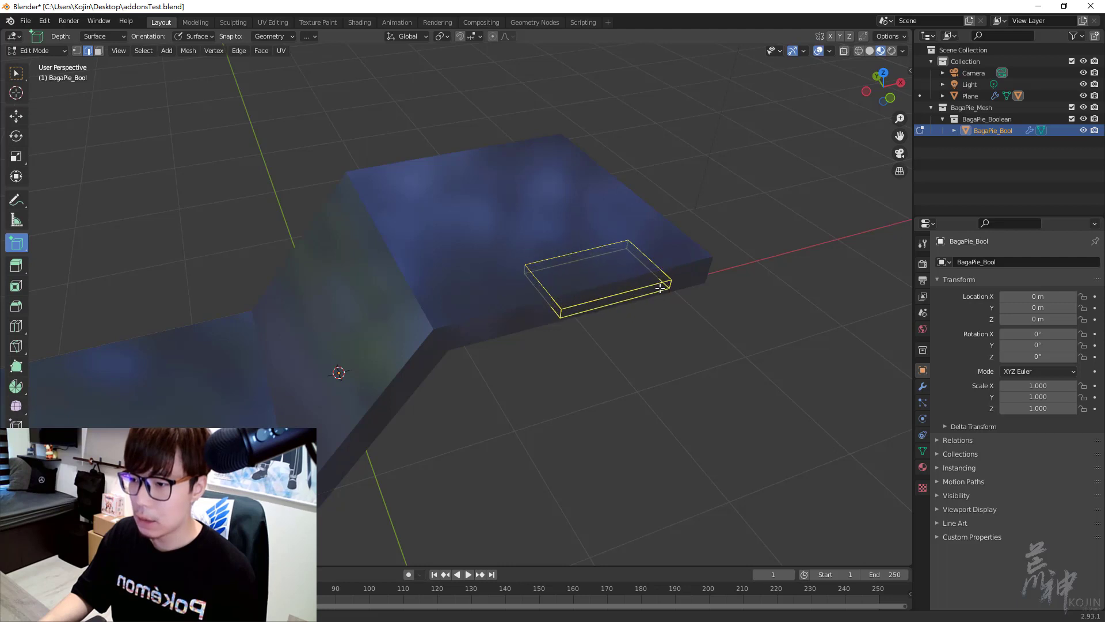
{"action": "mouse_move", "coordinate": [711, 329]}
{"action": "middle_mouse_down"}
{"action": "mouse_move", "coordinate": [641, 257]}
{"action": "mouse_move", "coordinate": [447, 278]}
{"action": "mouse_move", "coordinate": [501, 274]}
{"action": "mouse_move", "coordinate": [511, 261]}
{"action": "mouse_move", "coordinate": [140, 172]}
{"action": "middle_mouse_up"}
{"action": "scroll", "coordinate": [644, 262], "scroll_direction": "up", "scroll_amount": 3}
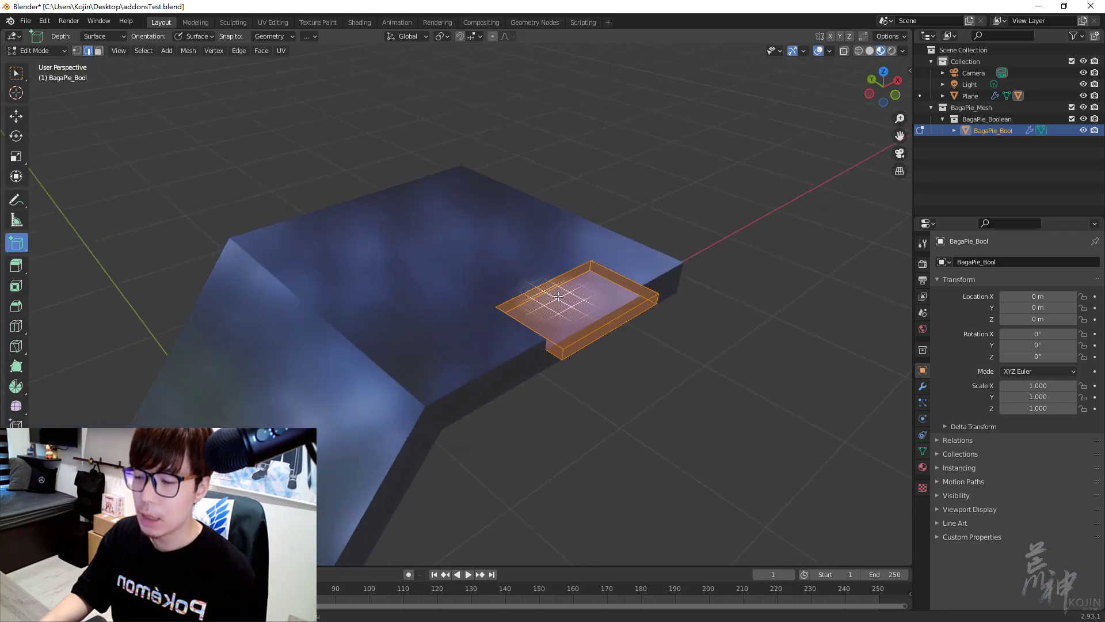
Shift the cutter box along Z with the Move gizmo and return to Object Mode
{"action": "left_click", "coordinate": [9, 118]}
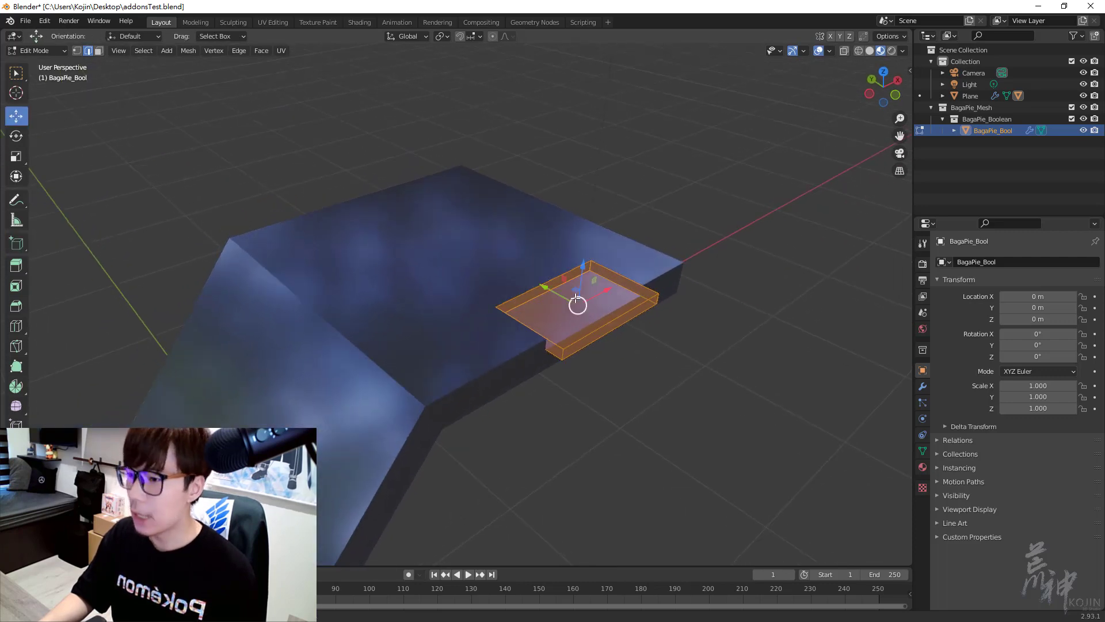
{"action": "scroll", "coordinate": [582, 302], "scroll_direction": "up", "scroll_amount": 3}
{"action": "middle_click_drag", "start_coordinate": [618, 304], "coordinate": [632, 258]}
{"action": "left_click_drag", "start_coordinate": [620, 239], "coordinate": [623, 229]}
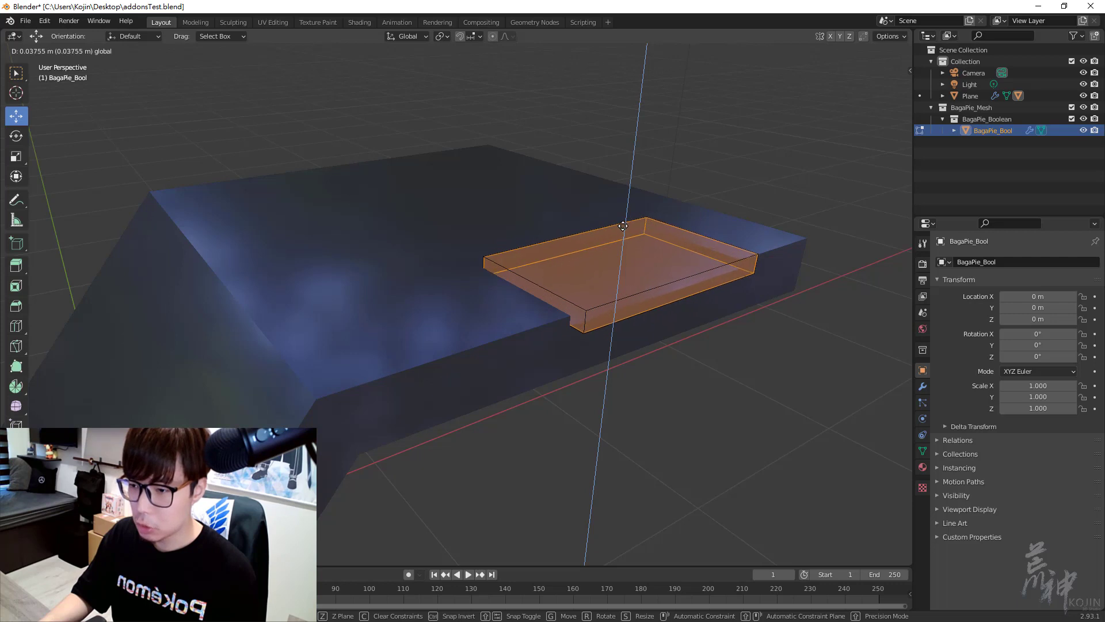
{"action": "left_click_drag", "start_coordinate": [623, 230], "coordinate": [622, 229]}
{"action": "mouse_move", "coordinate": [622, 229]}
{"action": "middle_mouse_down"}
{"action": "mouse_move", "coordinate": [642, 205]}
{"action": "mouse_move", "coordinate": [440, 257]}
{"action": "mouse_move", "coordinate": [281, 188]}
{"action": "middle_mouse_up"}
{"action": "key", "text": "Tab"}
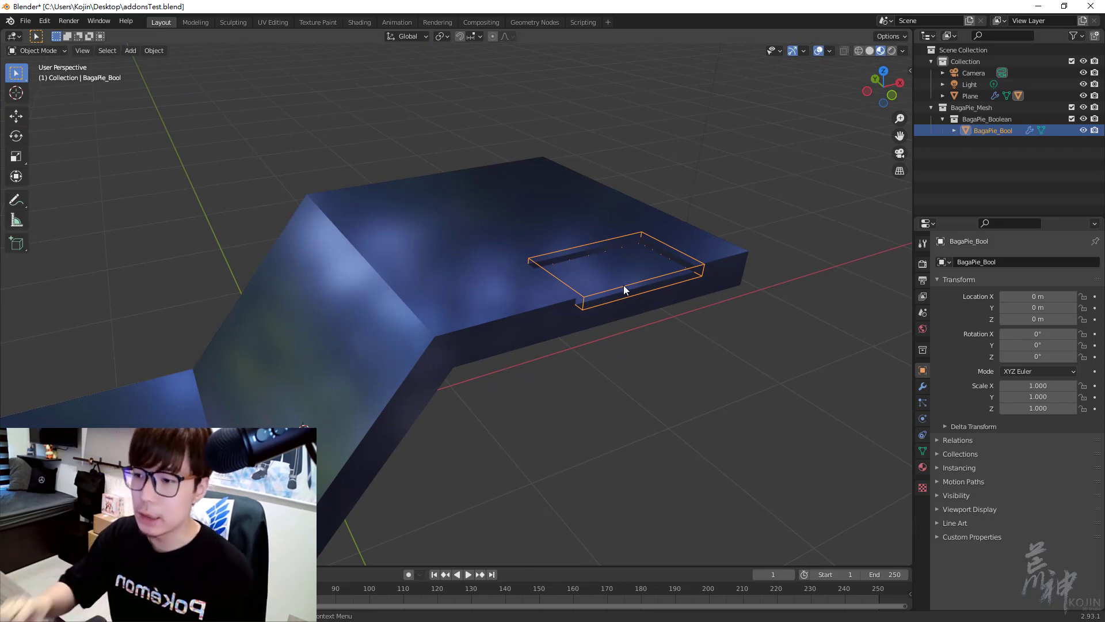
{"action": "scroll", "coordinate": [632, 261], "scroll_direction": "up", "scroll_amount": 1}
{"action": "scroll", "coordinate": [628, 242], "scroll_direction": "up", "scroll_amount": 1}
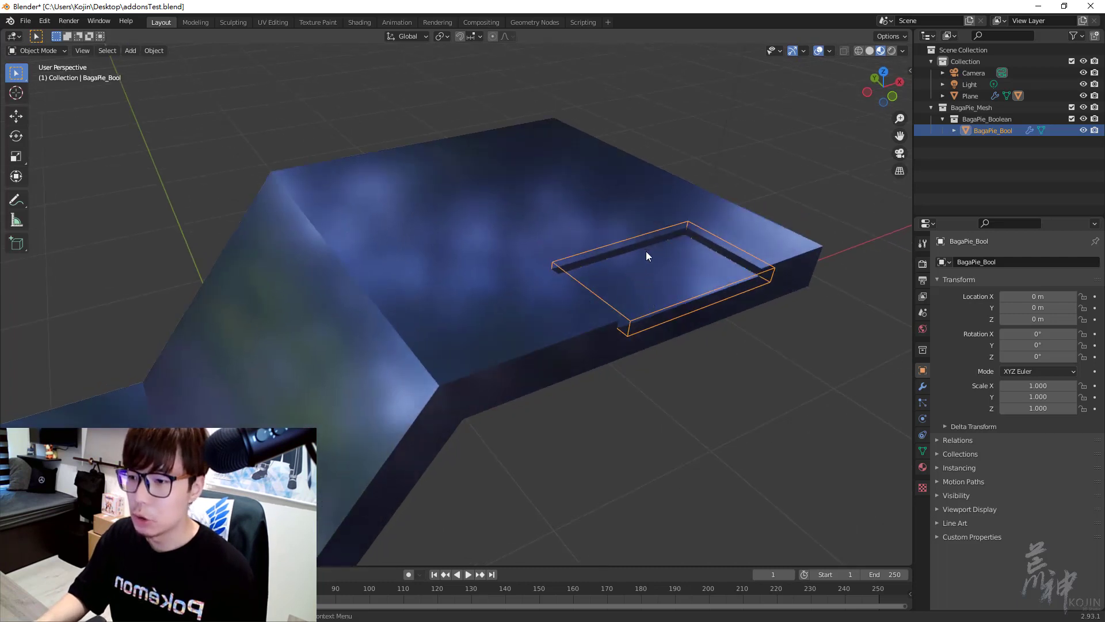
{"action": "mouse_move", "coordinate": [609, 306]}
{"action": "middle_mouse_down"}
{"action": "mouse_move", "coordinate": [640, 313]}
{"action": "mouse_move", "coordinate": [530, 285]}
{"action": "middle_mouse_up"}
Add a BagaPie Boolean to the slab and draw a small square cutter beside the first recess
{"action": "left_click", "coordinate": [474, 263]}
{"action": "scroll", "coordinate": [467, 260], "scroll_direction": "down", "scroll_amount": 1}
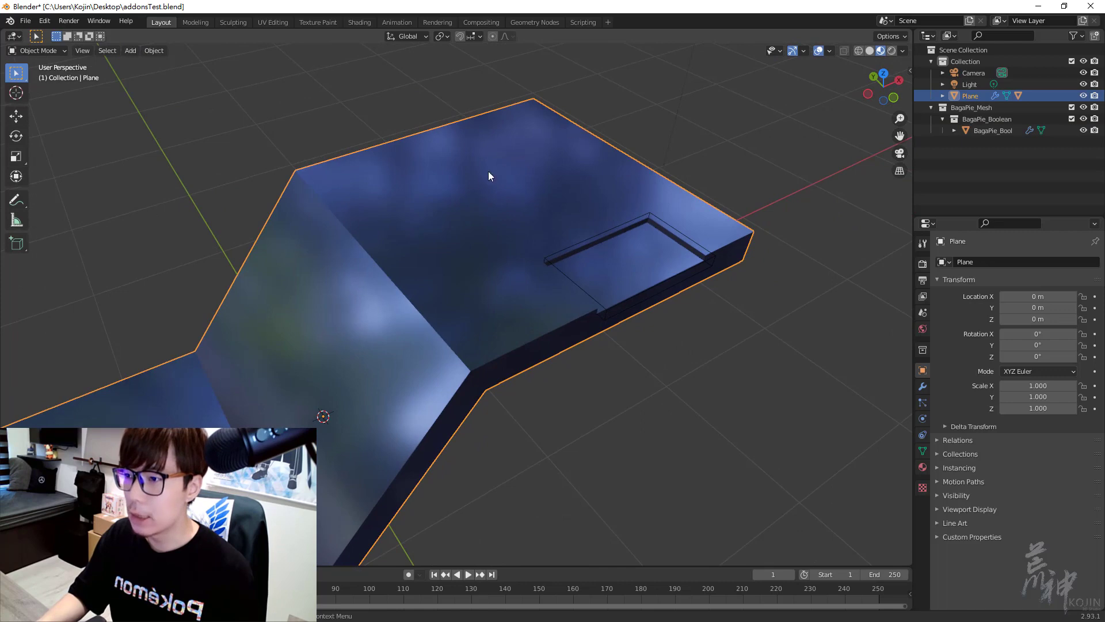
{"action": "key", "text": "j"}
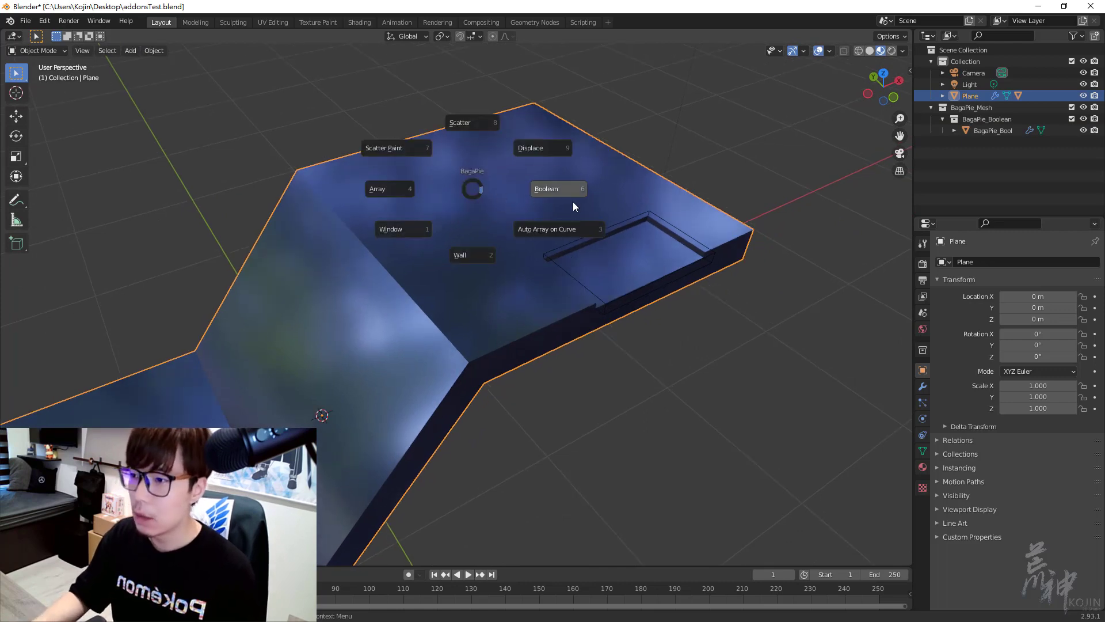
{"action": "left_click", "coordinate": [554, 189]}
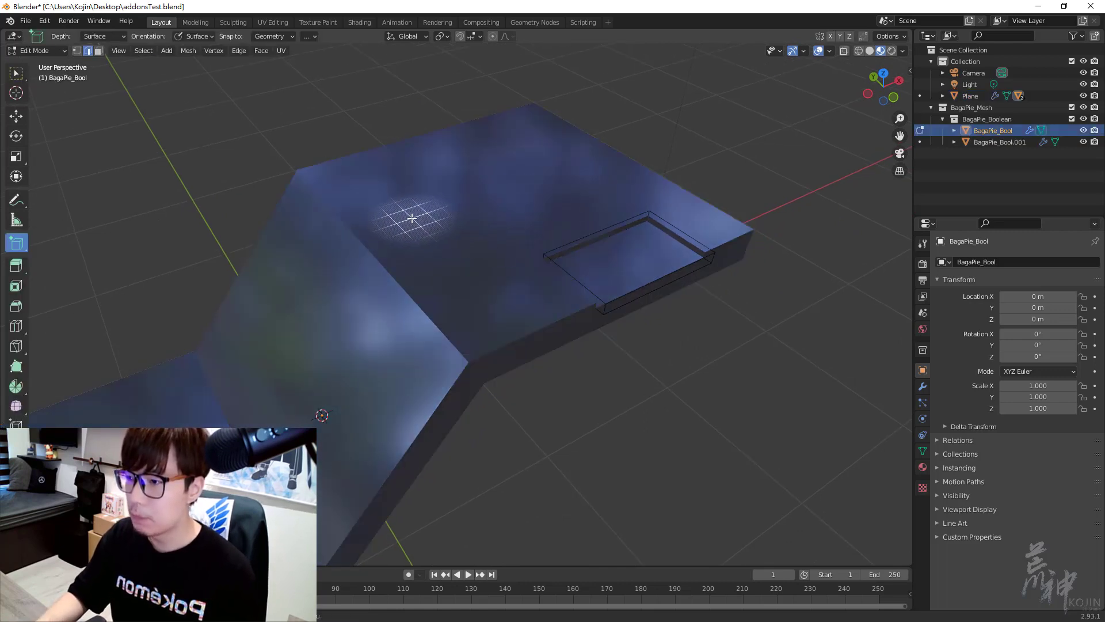
{"action": "left_click_drag", "start_coordinate": [411, 217], "coordinate": [454, 292]}
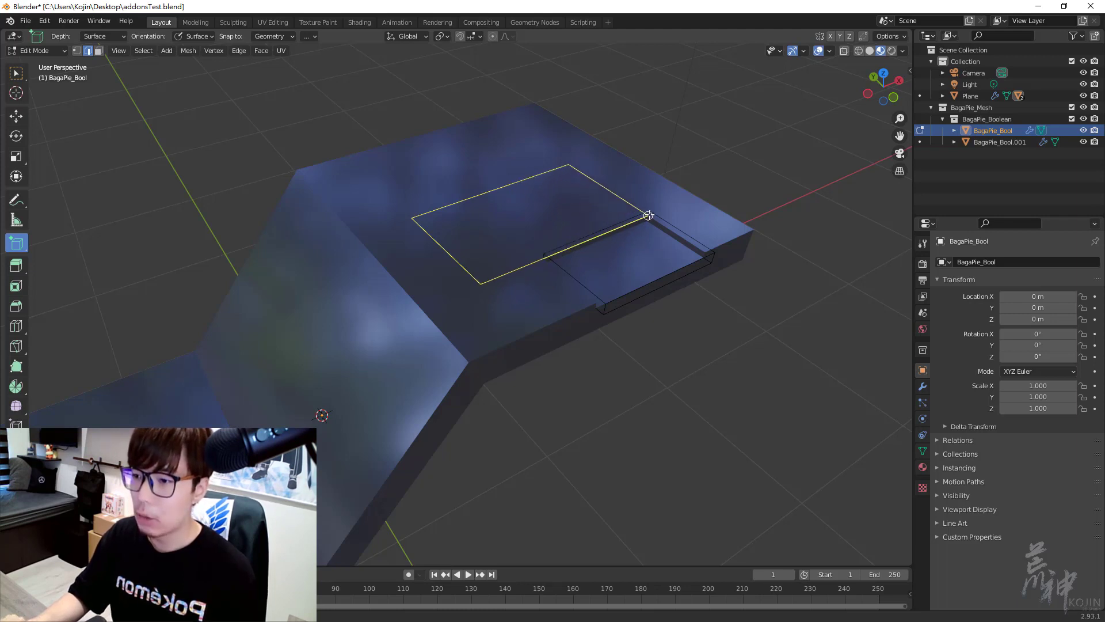
{"action": "left_click_drag", "start_coordinate": [706, 251], "coordinate": [582, 289]}
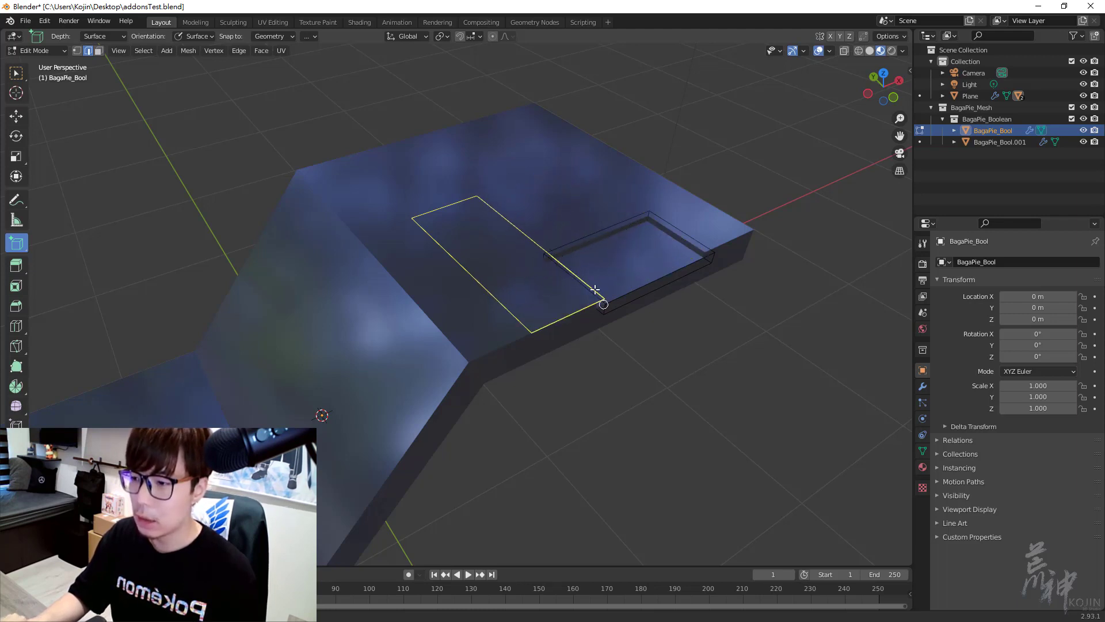
{"action": "mouse_move", "coordinate": [675, 238]}
{"action": "left_mouse_down"}
{"action": "mouse_move", "coordinate": [543, 207]}
{"action": "mouse_move", "coordinate": [492, 226]}
{"action": "mouse_move", "coordinate": [426, 225]}
{"action": "mouse_move", "coordinate": [568, 232]}
{"action": "mouse_move", "coordinate": [551, 229]}
{"action": "left_mouse_up"}
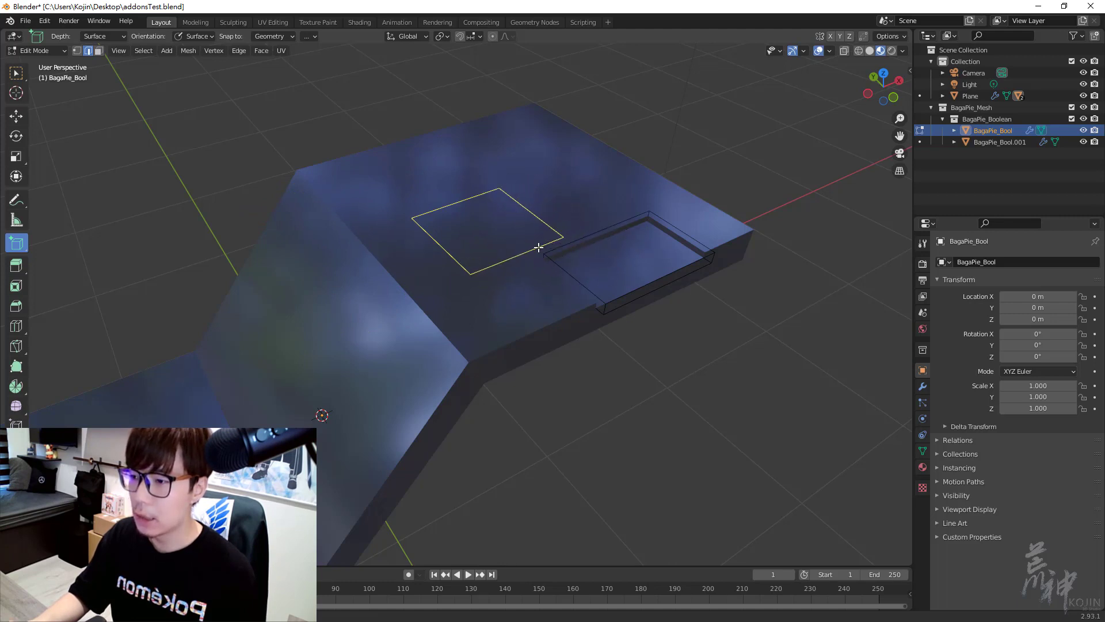
{"action": "left_click_drag", "start_coordinate": [658, 250], "coordinate": [607, 247]}
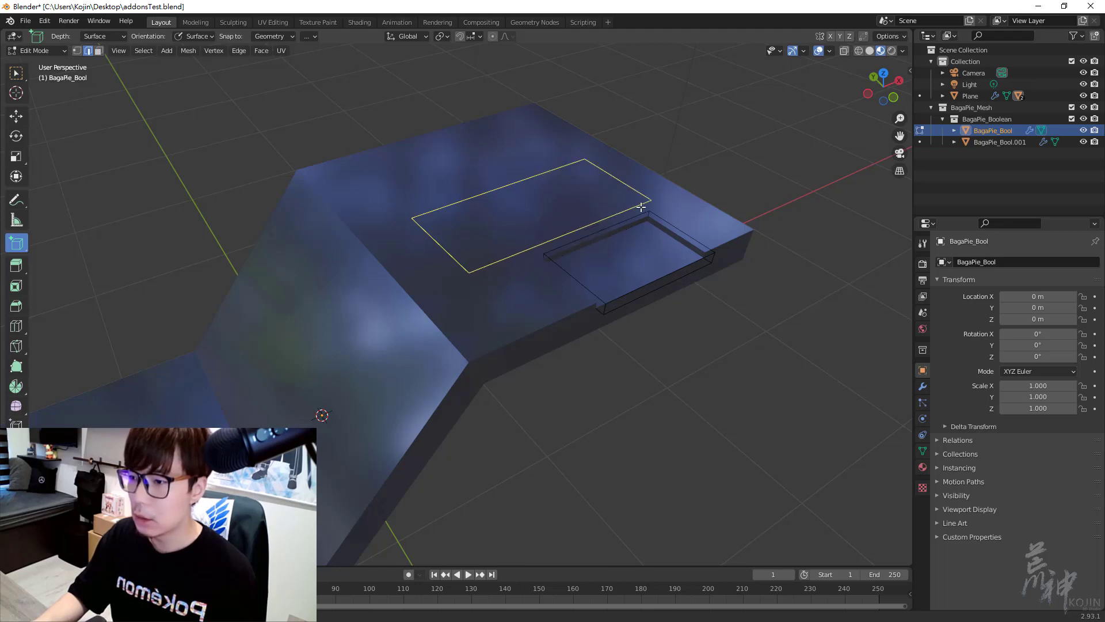
{"action": "left_click", "coordinate": [600, 246]}
Raise the new cutter slightly along Z and reselect the slab
{"action": "middle_click_drag", "start_coordinate": [576, 259], "coordinate": [518, 219]}
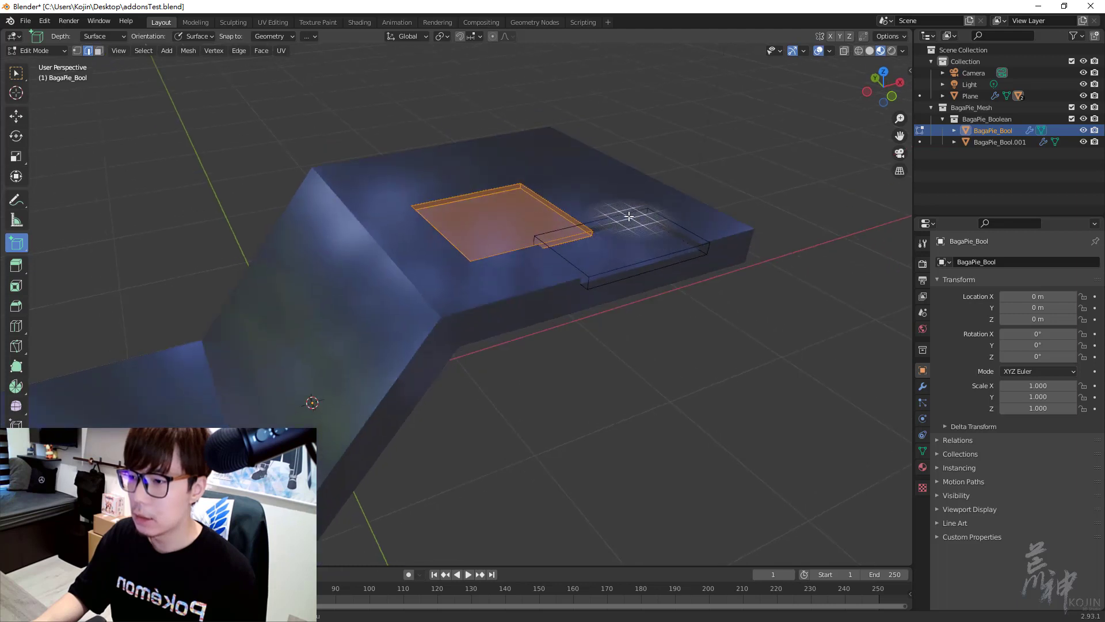
{"action": "scroll", "coordinate": [518, 219], "scroll_direction": "up", "scroll_amount": 3}
{"action": "left_click", "coordinate": [12, 118]}
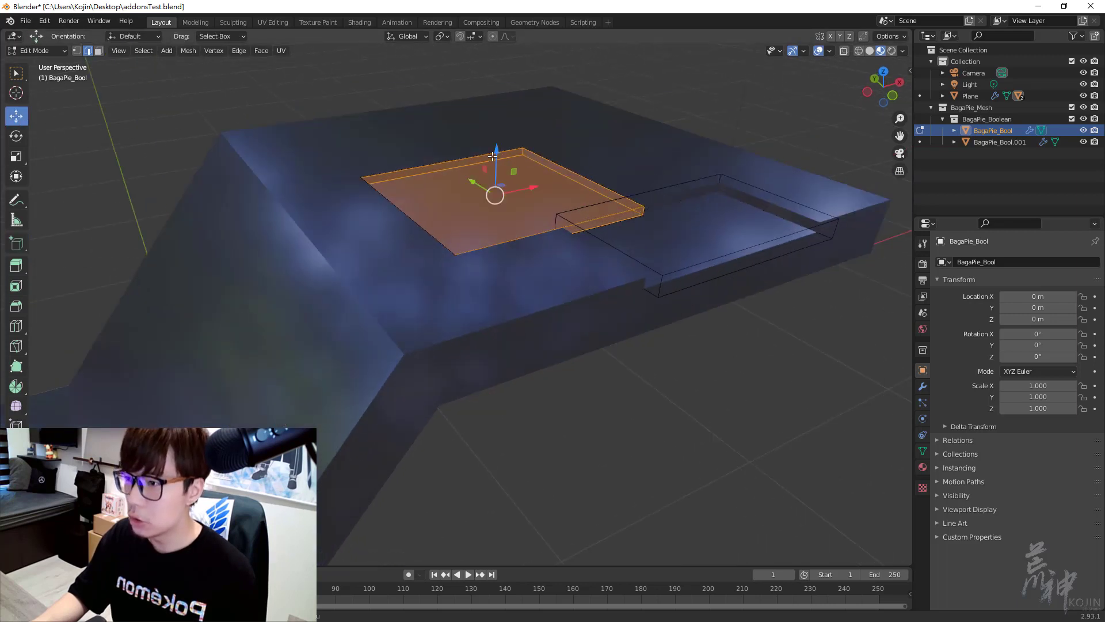
{"action": "left_click_drag", "start_coordinate": [493, 156], "coordinate": [495, 147]}
{"action": "left_click", "coordinate": [496, 195]}
{"action": "mouse_move", "coordinate": [661, 118]}
{"action": "middle_mouse_down"}
{"action": "mouse_move", "coordinate": [495, 194]}
{"action": "mouse_move", "coordinate": [471, 180]}
{"action": "mouse_move", "coordinate": [505, 186]}
{"action": "middle_mouse_up"}
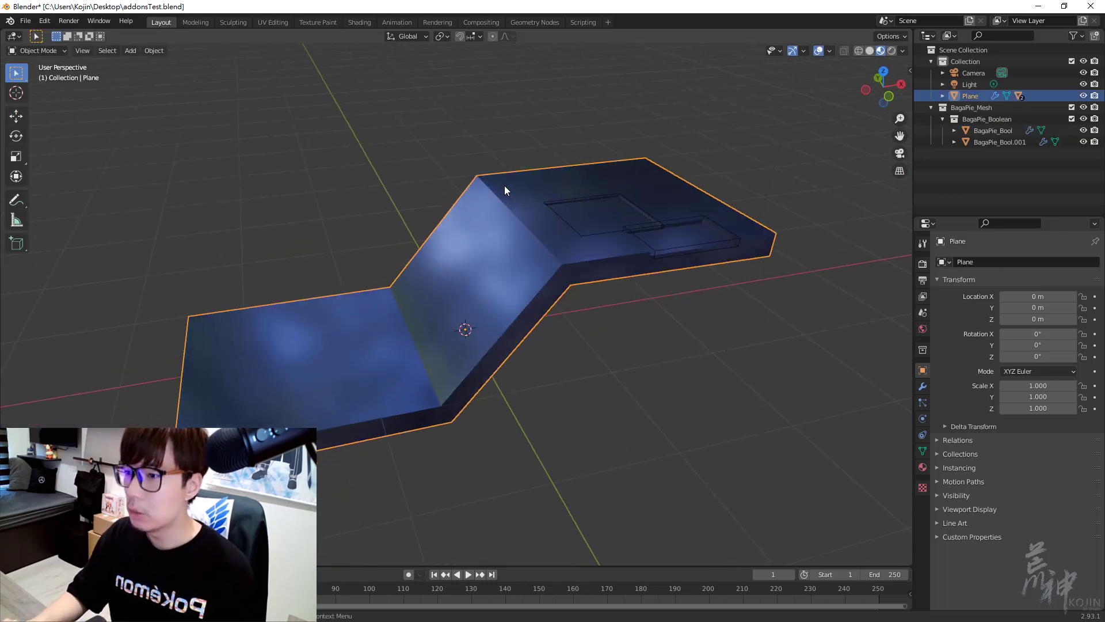
Isolate the Plane in Local View, check Solid shading, then return to Material Preview
{"action": "left_click", "coordinate": [84, 53]}
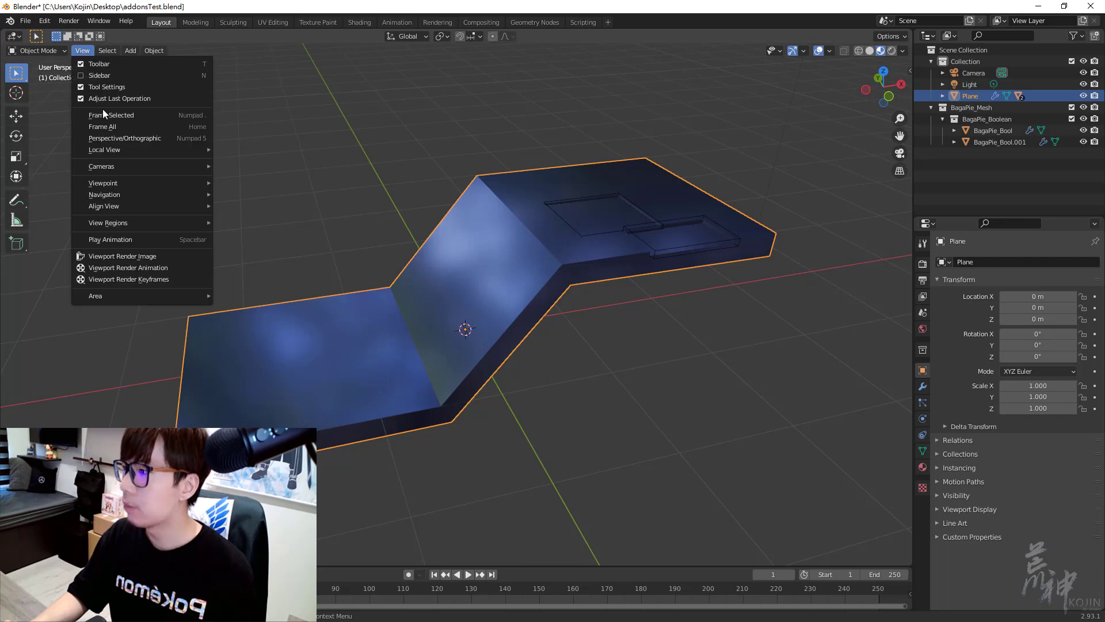
{"action": "mouse_move", "coordinate": [121, 149]}
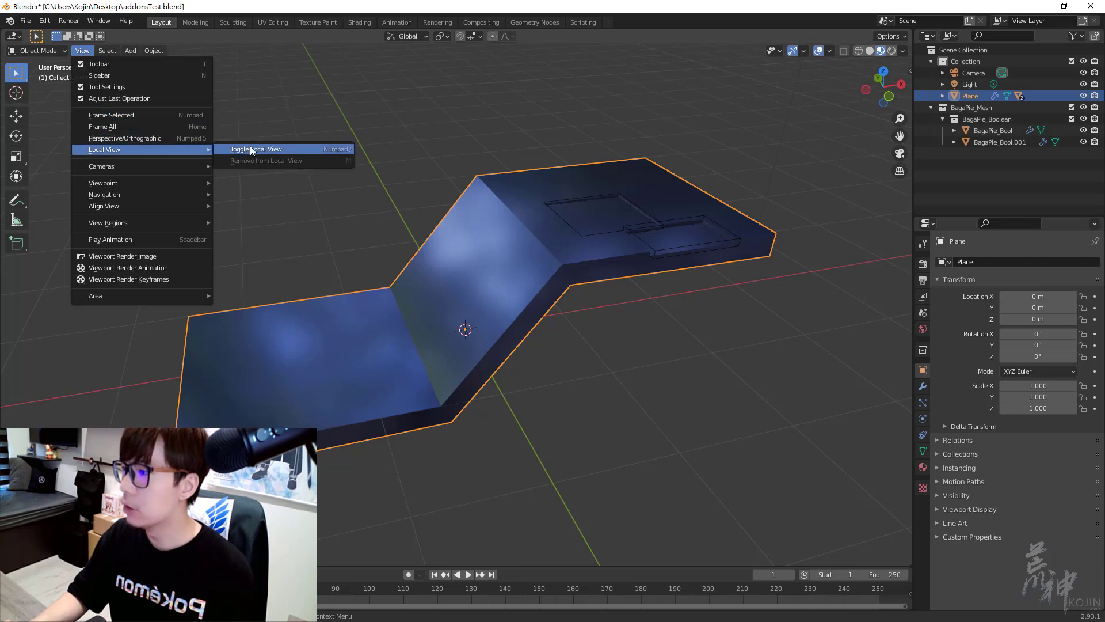
{"action": "left_click", "coordinate": [316, 150]}
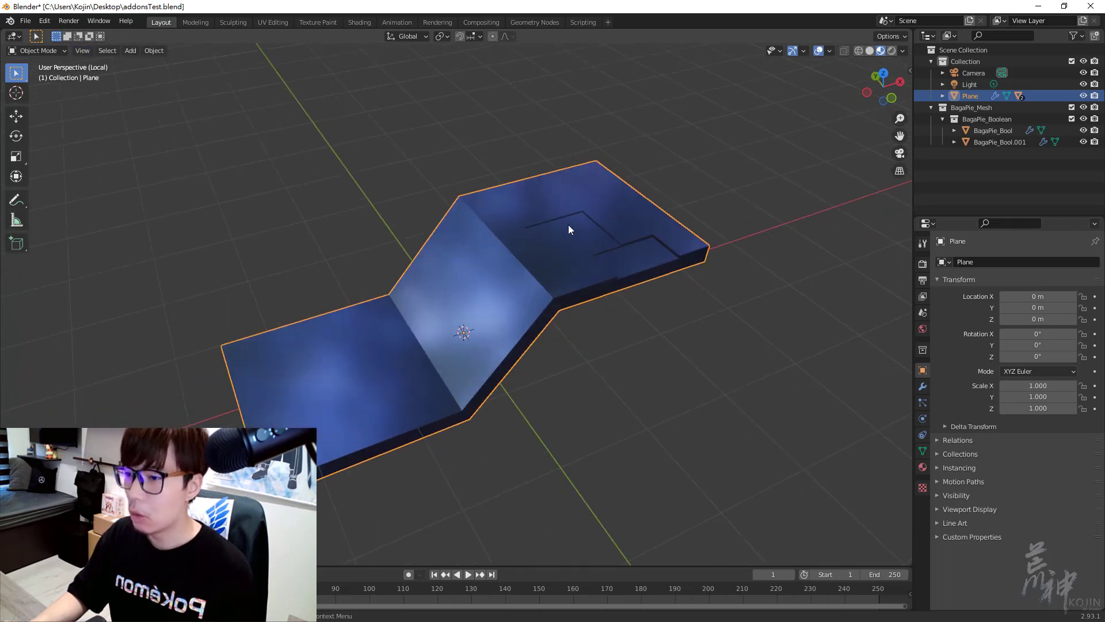
{"action": "mouse_move", "coordinate": [558, 227]}
{"action": "middle_mouse_down"}
{"action": "mouse_move", "coordinate": [498, 204]}
{"action": "mouse_move", "coordinate": [432, 201]}
{"action": "mouse_move", "coordinate": [525, 199]}
{"action": "mouse_move", "coordinate": [563, 237]}
{"action": "mouse_move", "coordinate": [481, 214]}
{"action": "mouse_move", "coordinate": [500, 234]}
{"action": "middle_mouse_up"}
{"action": "key", "text": "z"}
{"action": "mouse_move", "coordinate": [684, 196]}
{"action": "middle_mouse_down"}
{"action": "mouse_move", "coordinate": [576, 192]}
{"action": "mouse_move", "coordinate": [558, 237]}
{"action": "mouse_move", "coordinate": [624, 206]}
{"action": "mouse_move", "coordinate": [437, 254]}
{"action": "mouse_move", "coordinate": [465, 289]}
{"action": "mouse_move", "coordinate": [548, 286]}
{"action": "mouse_move", "coordinate": [524, 252]}
{"action": "mouse_move", "coordinate": [487, 284]}
{"action": "middle_mouse_up"}
{"action": "left_click", "coordinate": [878, 51]}
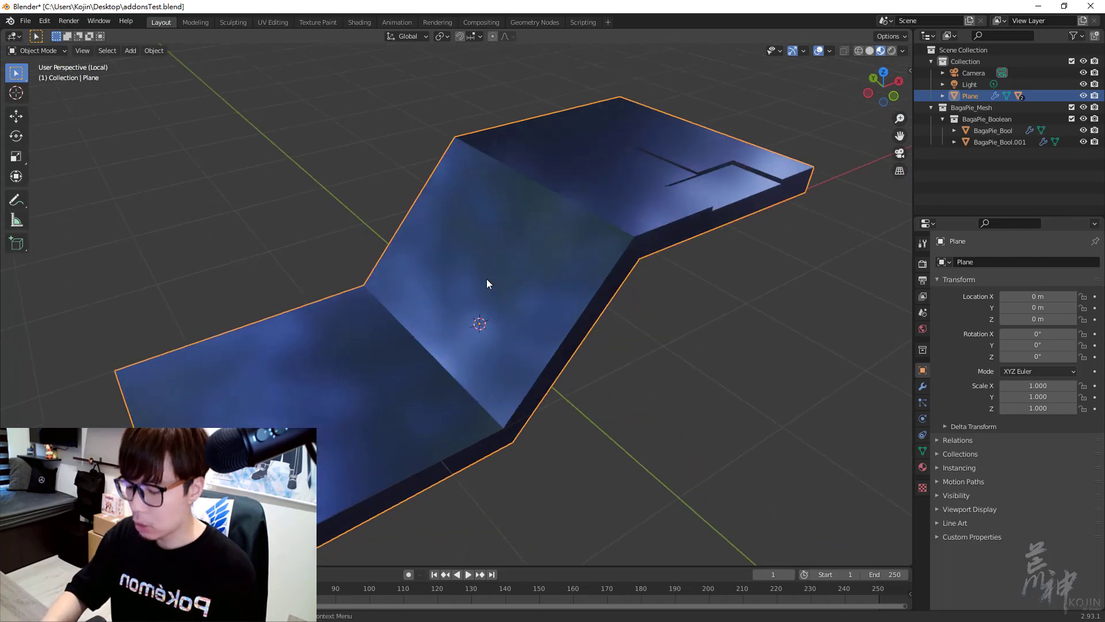
Draw a new BagaPie Boolean cutter box across the slab's slanted middle section
{"action": "key", "text": "j"}
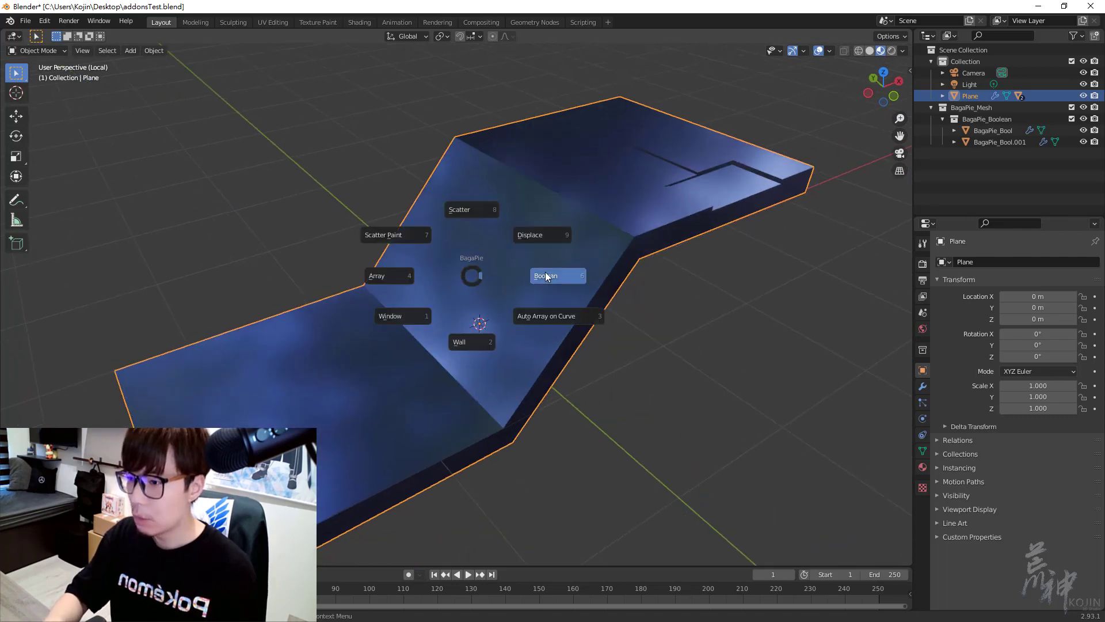
{"action": "left_click", "coordinate": [501, 274]}
{"action": "left_click_drag", "start_coordinate": [465, 227], "coordinate": [530, 344]}
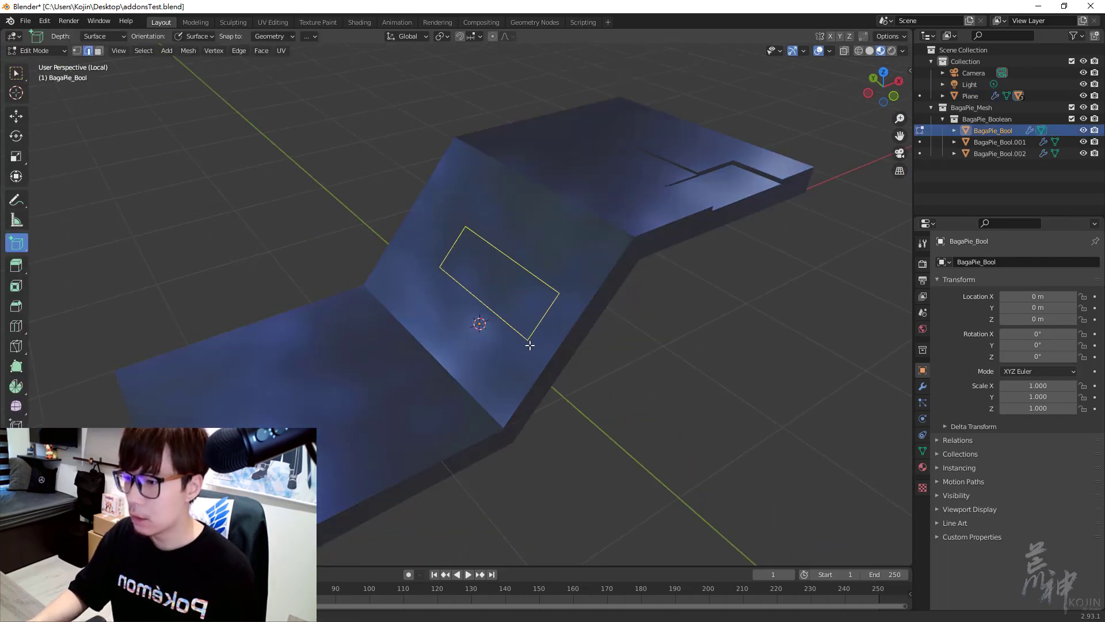
{"action": "left_click", "coordinate": [663, 392]}
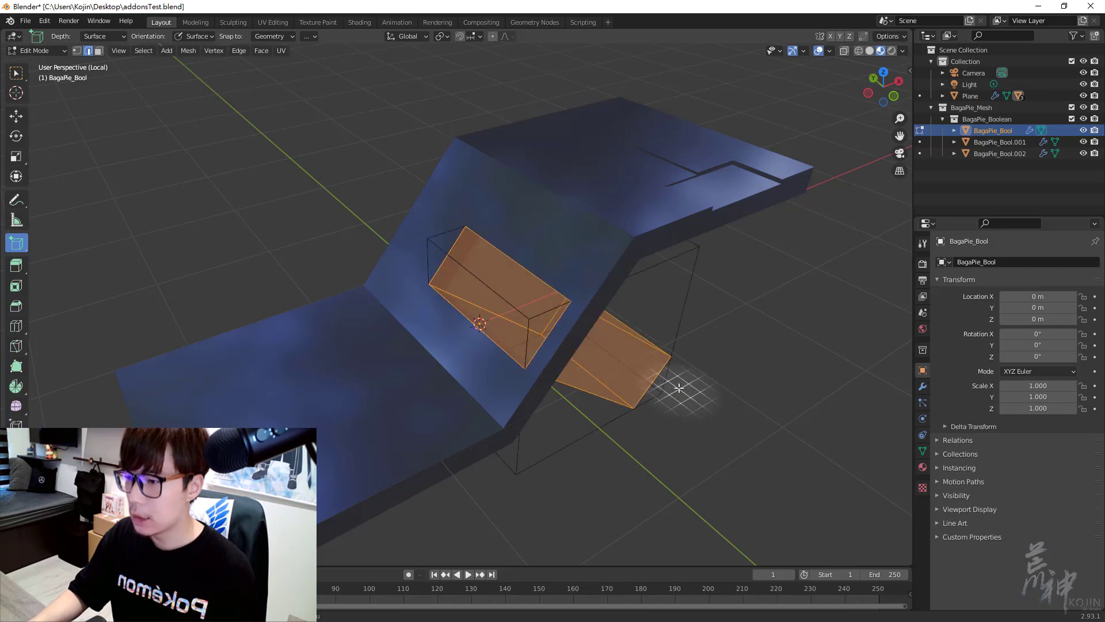
{"action": "mouse_move", "coordinate": [674, 391]}
{"action": "middle_mouse_down"}
{"action": "mouse_move", "coordinate": [515, 338]}
{"action": "mouse_move", "coordinate": [704, 353]}
{"action": "mouse_move", "coordinate": [716, 306]}
{"action": "mouse_move", "coordinate": [493, 296]}
{"action": "mouse_move", "coordinate": [506, 288]}
{"action": "mouse_move", "coordinate": [482, 335]}
{"action": "middle_mouse_up"}
{"action": "key", "text": "alt+a"}
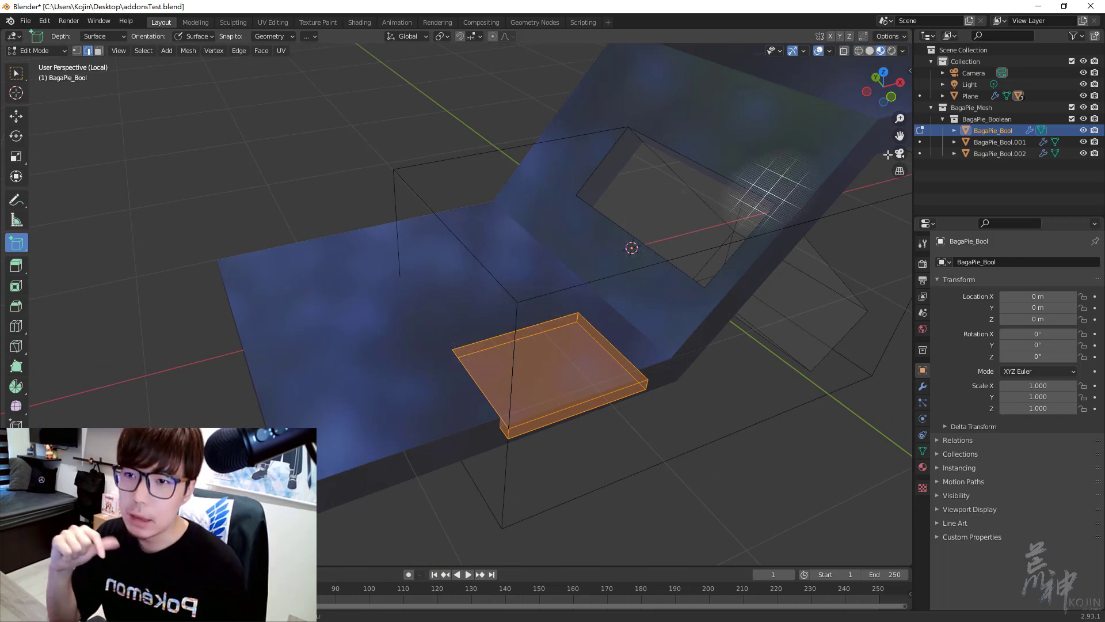
Show the N-panel JMesh boolean options and apply the cut, leaving Edit Mode
{"action": "left_click", "coordinate": [910, 71]}
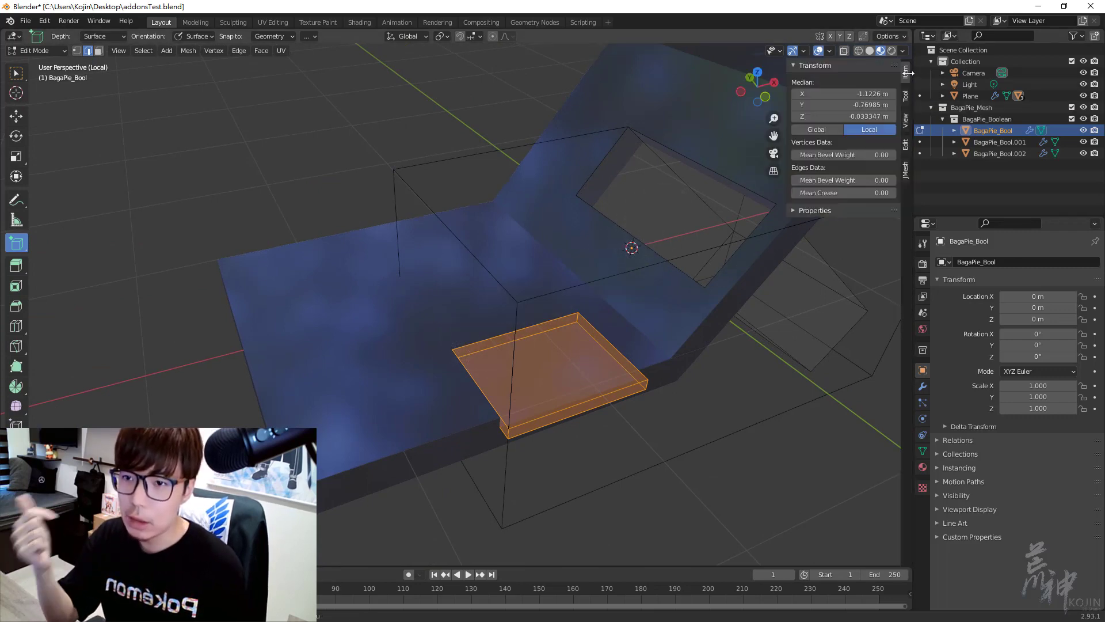
{"action": "left_click", "coordinate": [906, 170]}
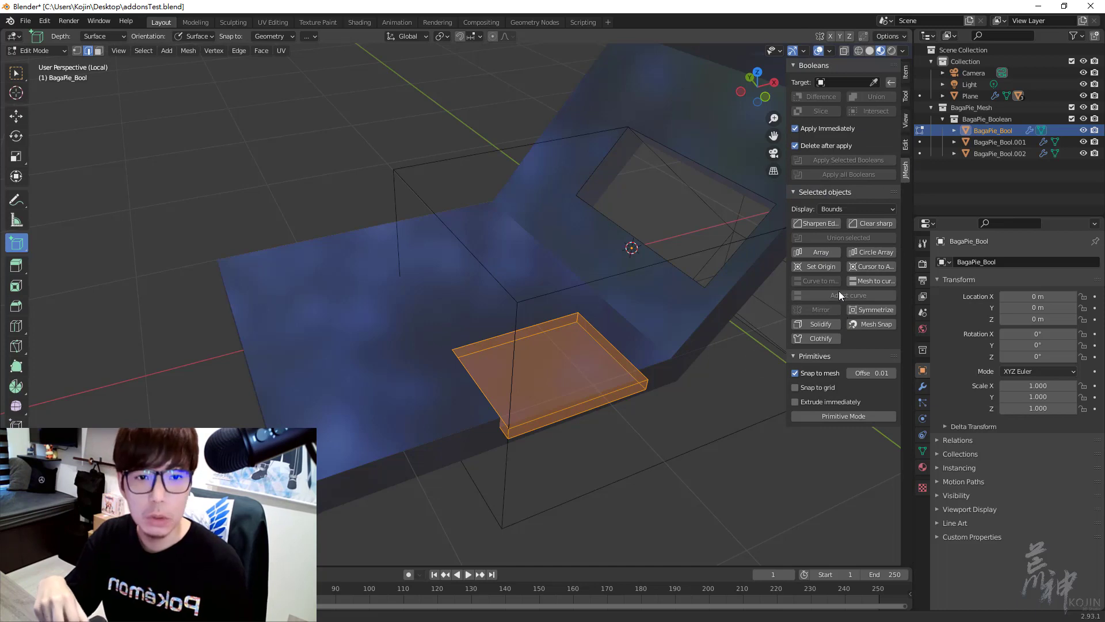
{"action": "middle_click_drag", "start_coordinate": [662, 288], "coordinate": [458, 293]}
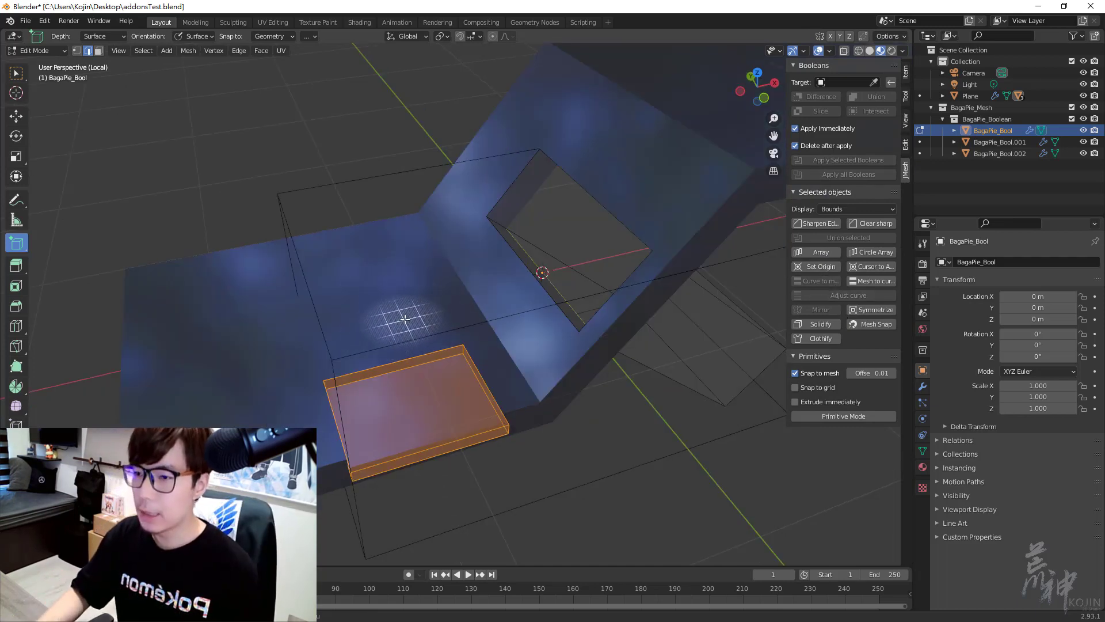
{"action": "mouse_move", "coordinate": [538, 247]}
{"action": "middle_mouse_down"}
{"action": "mouse_move", "coordinate": [464, 284]}
{"action": "mouse_move", "coordinate": [570, 271]}
{"action": "mouse_move", "coordinate": [488, 294]}
{"action": "middle_mouse_up"}
{"action": "left_click", "coordinate": [488, 294]}
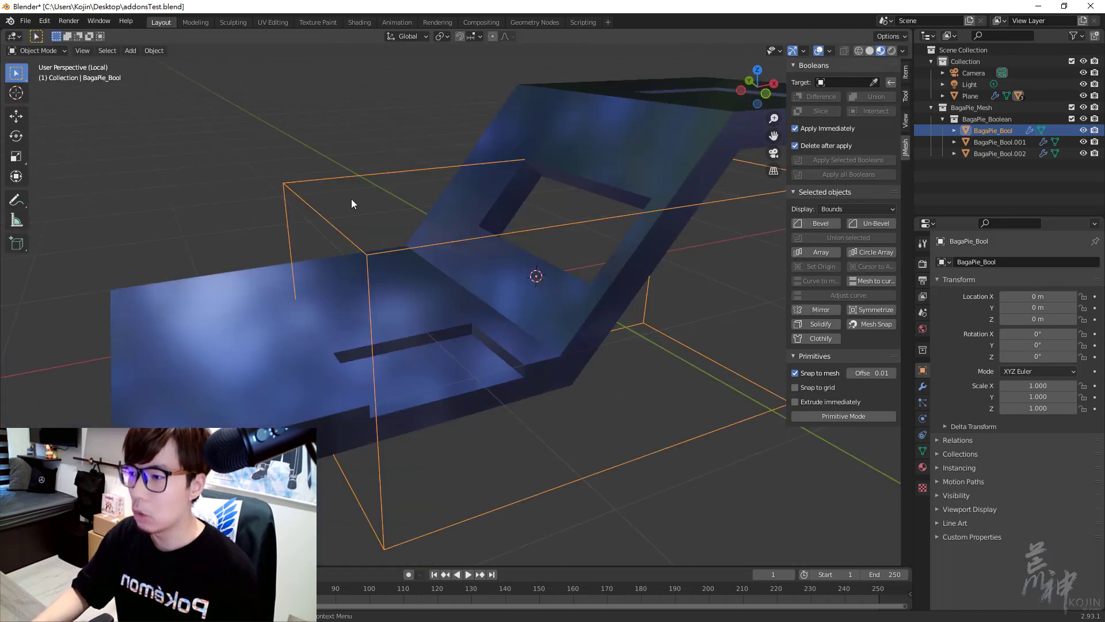
{"action": "mouse_move", "coordinate": [426, 173]}
{"action": "middle_mouse_down"}
{"action": "mouse_move", "coordinate": [527, 272]}
{"action": "mouse_move", "coordinate": [460, 305]}
{"action": "middle_mouse_up"}
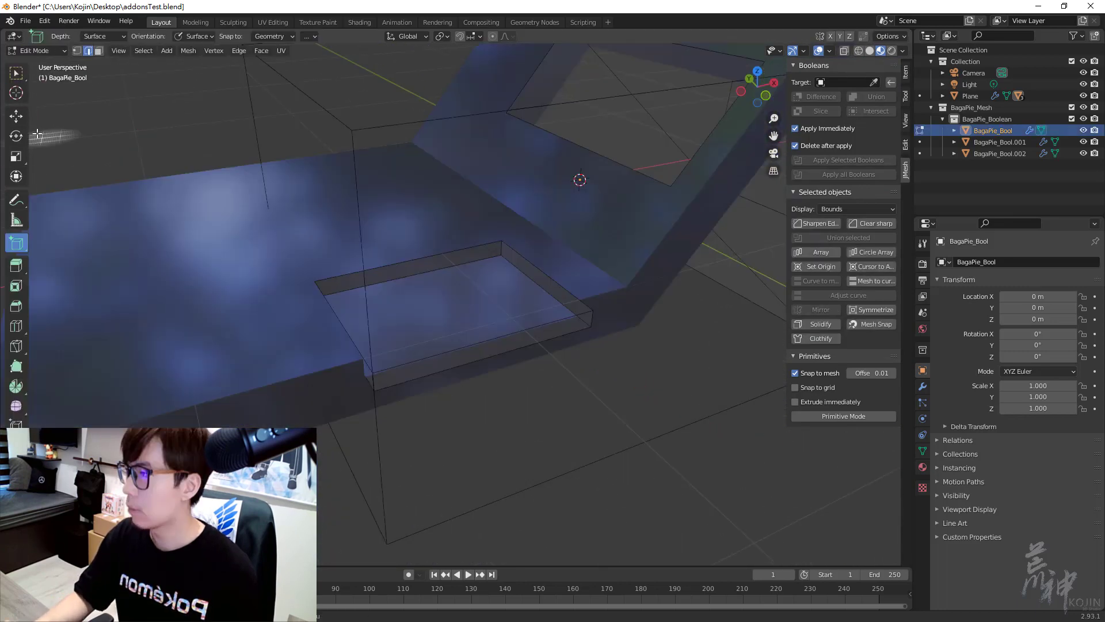
Pick the Move tool and frame the BagaPie_Bool cutter box from above
{"action": "left_click", "coordinate": [16, 117]}
{"action": "middle_click_drag", "start_coordinate": [515, 355], "coordinate": [291, 323]}
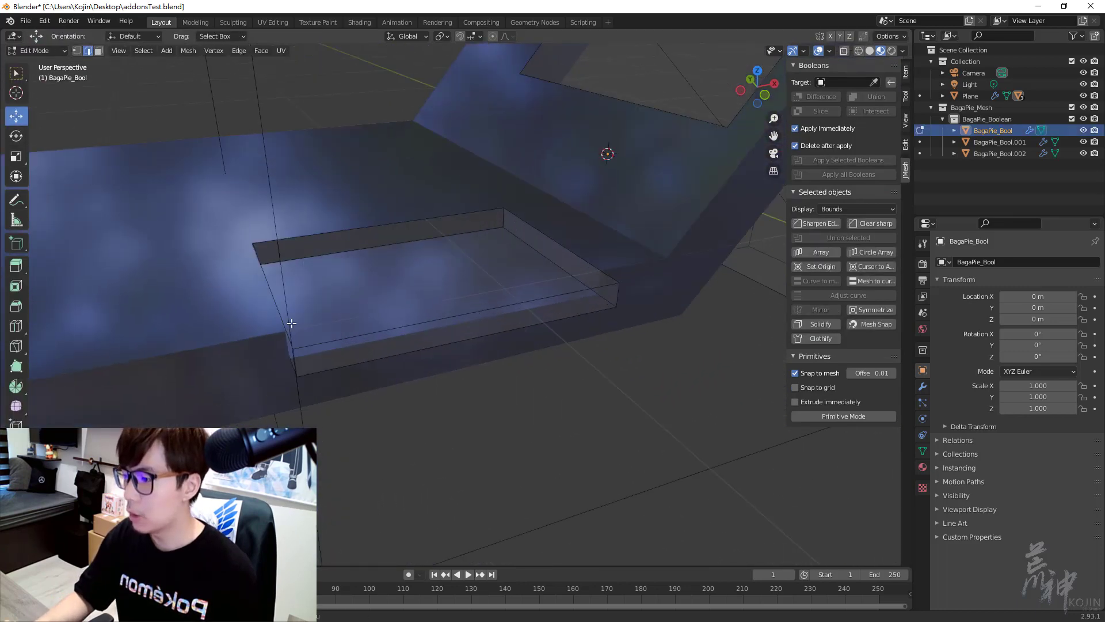
{"action": "middle_click_drag", "start_coordinate": [363, 326], "coordinate": [375, 328]}
{"action": "scroll", "coordinate": [360, 355], "scroll_direction": "up", "scroll_amount": 3}
{"action": "scroll", "coordinate": [401, 363], "scroll_direction": "down", "scroll_amount": 3}
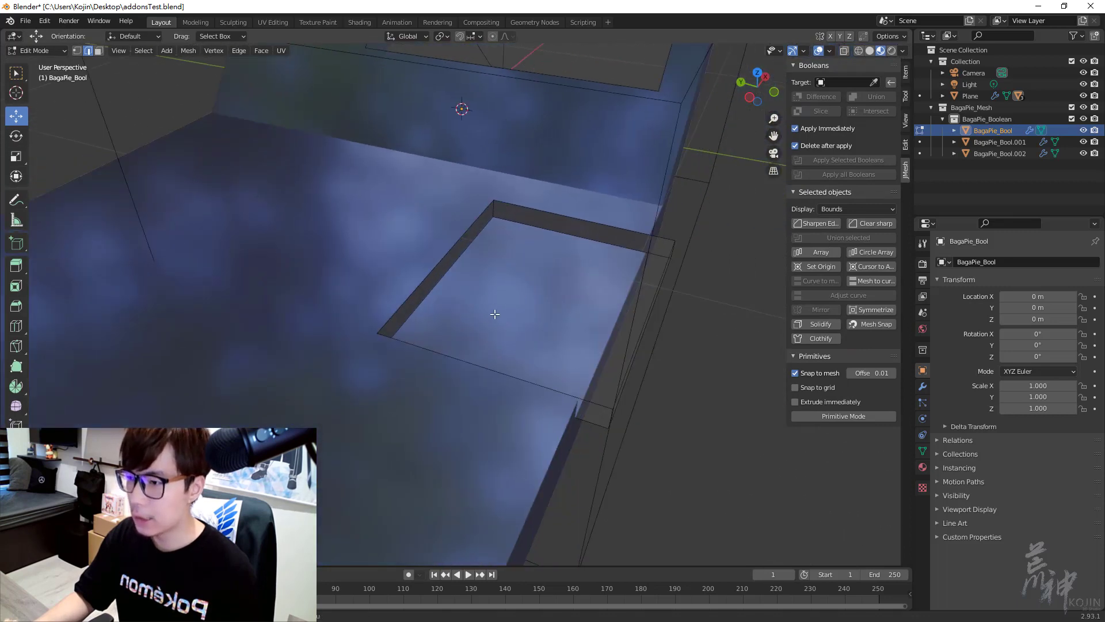
{"action": "scroll", "coordinate": [494, 313], "scroll_direction": "up", "scroll_amount": 4}
{"action": "scroll", "coordinate": [505, 247], "scroll_direction": "up", "scroll_amount": 4}
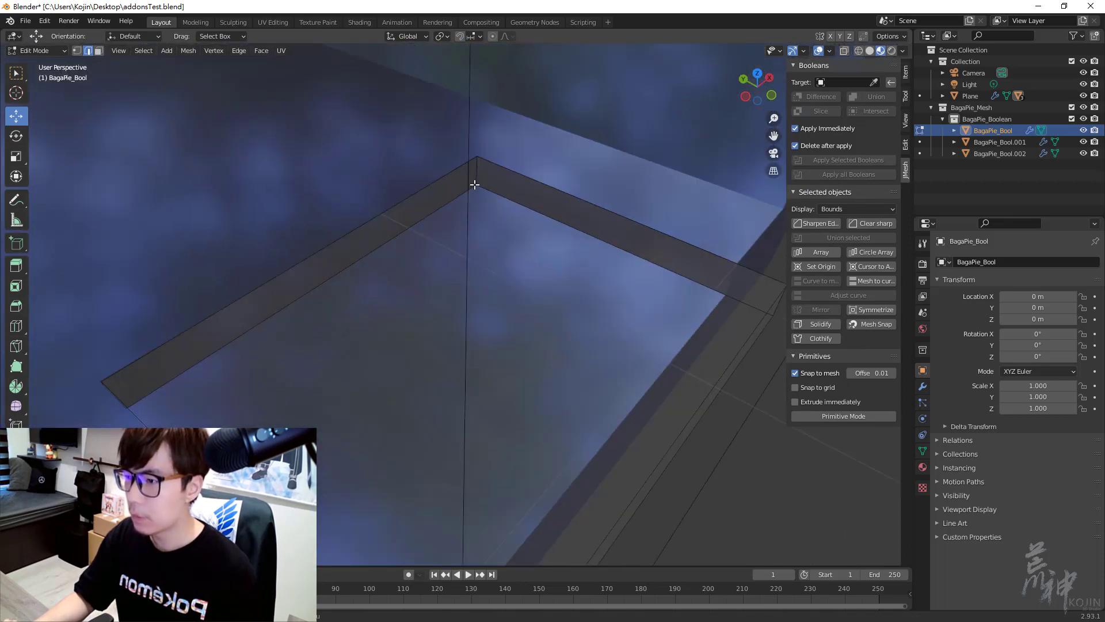
{"action": "scroll", "coordinate": [477, 171], "scroll_direction": "down", "scroll_amount": 3}
{"action": "mouse_move", "coordinate": [477, 171]}
{"action": "middle_mouse_down"}
{"action": "mouse_move", "coordinate": [449, 257]}
{"action": "mouse_move", "coordinate": [356, 234]}
{"action": "middle_mouse_up"}
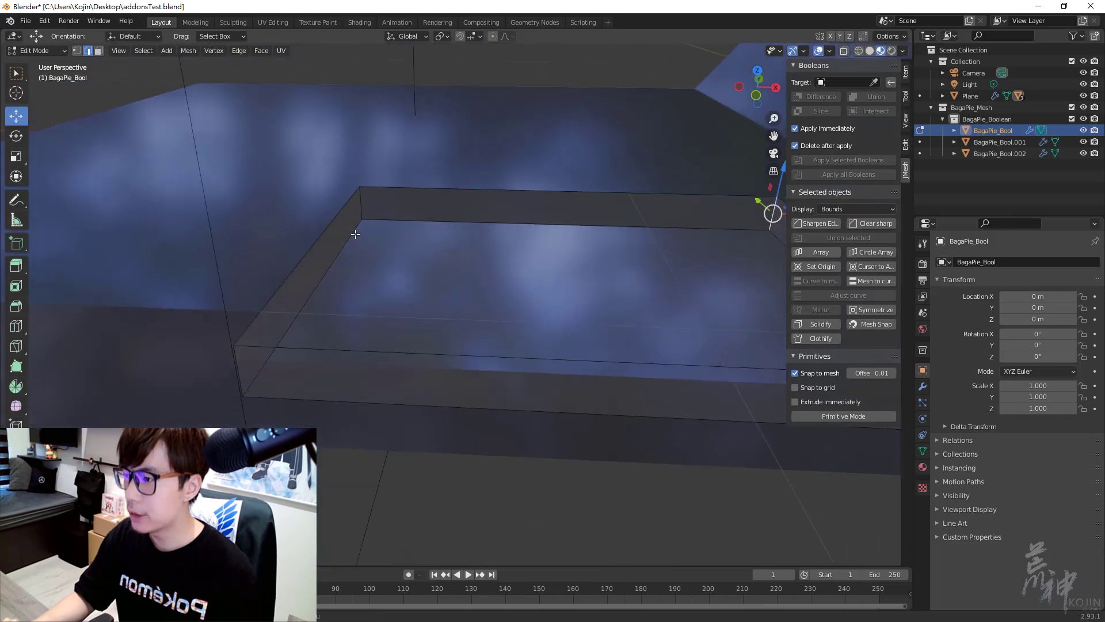
{"action": "scroll", "coordinate": [362, 203], "scroll_direction": "down", "scroll_amount": 3}
{"action": "mouse_move", "coordinate": [431, 239]}
{"action": "middle_mouse_down"}
{"action": "mouse_move", "coordinate": [553, 293]}
{"action": "mouse_move", "coordinate": [407, 257]}
{"action": "mouse_move", "coordinate": [379, 264]}
{"action": "middle_mouse_up"}
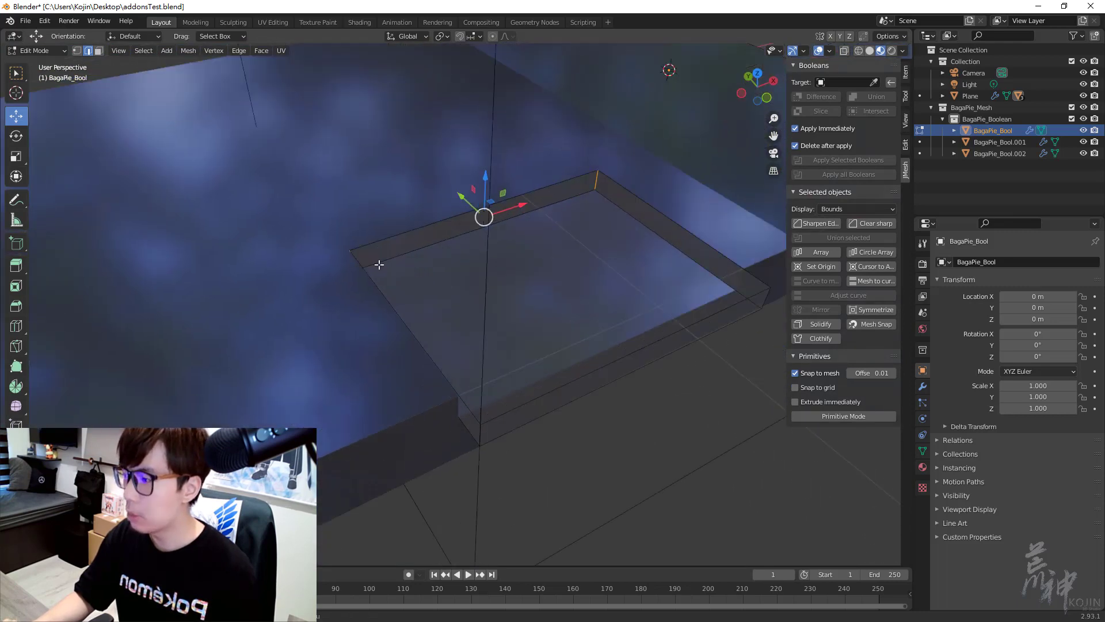
Bevel the cutter box's corner edges to 0.137 m and return to Object Mode
{"action": "left_click", "coordinate": [17, 306]}
{"action": "left_click_drag", "start_coordinate": [452, 188], "coordinate": [422, 150]}
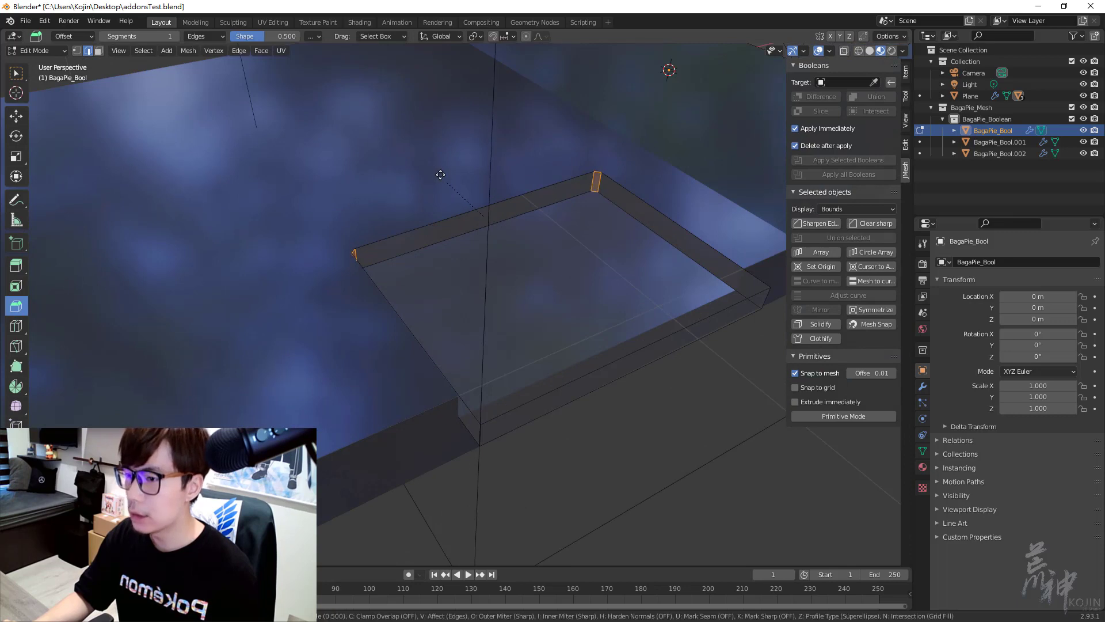
{"action": "mouse_move", "coordinate": [422, 150]}
{"action": "middle_mouse_down"}
{"action": "mouse_move", "coordinate": [461, 230]}
{"action": "mouse_move", "coordinate": [700, 320]}
{"action": "middle_mouse_up"}
{"action": "key", "text": "Tab"}
{"action": "mouse_move", "coordinate": [627, 340]}
{"action": "middle_mouse_down"}
{"action": "mouse_move", "coordinate": [682, 354]}
{"action": "mouse_move", "coordinate": [735, 316]}
{"action": "mouse_move", "coordinate": [531, 287]}
{"action": "mouse_move", "coordinate": [545, 215]}
{"action": "mouse_move", "coordinate": [428, 270]}
{"action": "mouse_move", "coordinate": [462, 203]}
{"action": "middle_mouse_up"}
{"action": "left_click", "coordinate": [453, 204]}
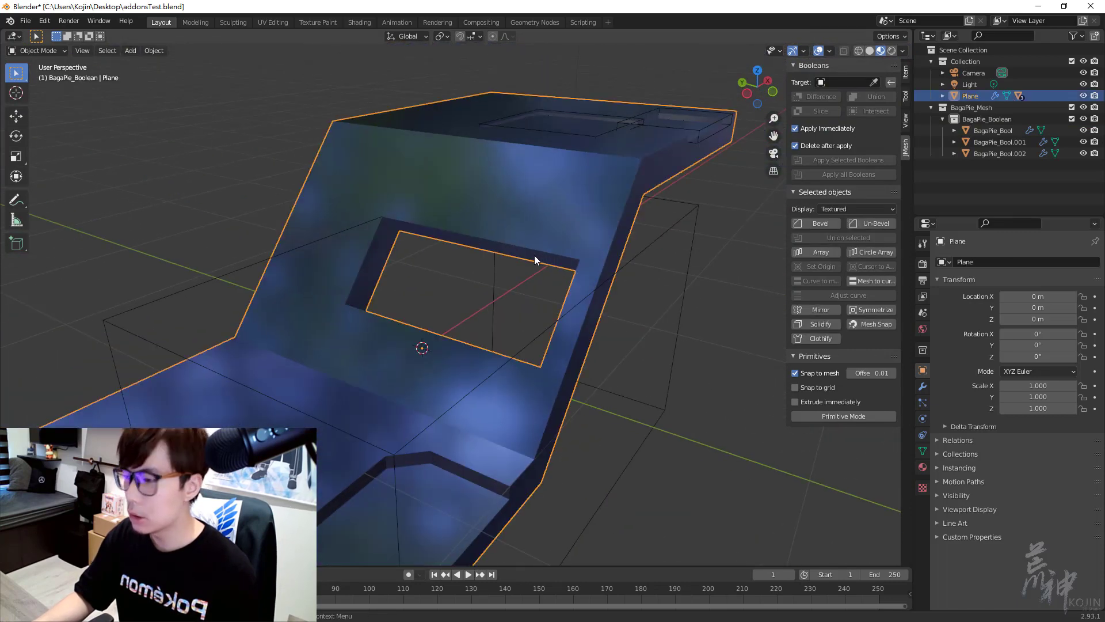
Edit the BagaPie_Bool cutter and shift-select its slanted corner edges
{"action": "left_click", "coordinate": [662, 230]}
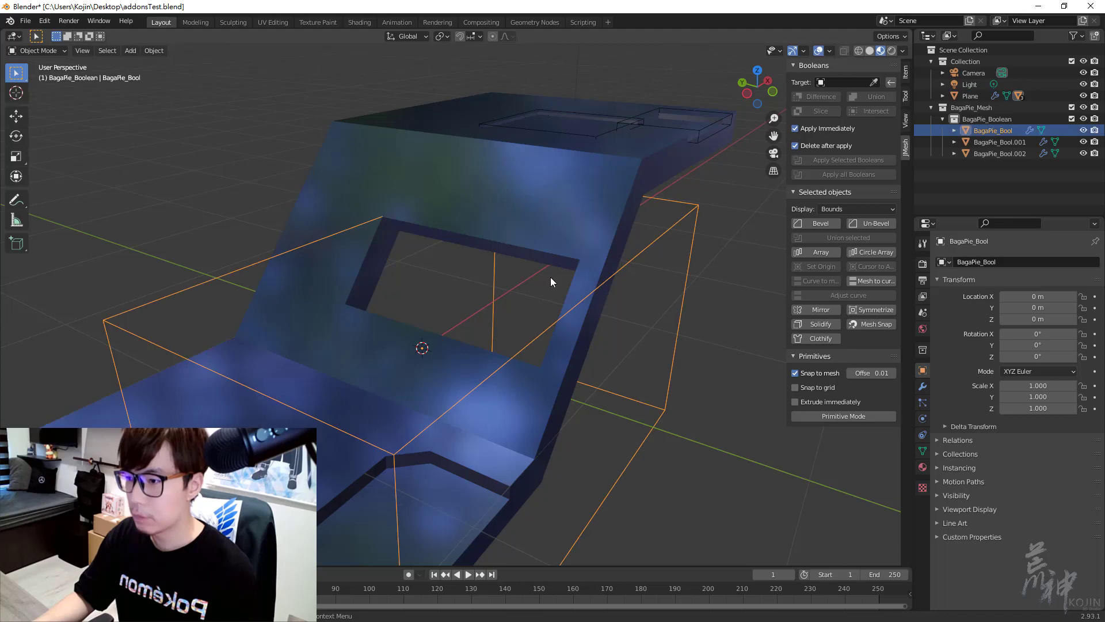
{"action": "mouse_move", "coordinate": [551, 277]}
{"action": "middle_mouse_down"}
{"action": "mouse_move", "coordinate": [434, 243]}
{"action": "mouse_move", "coordinate": [390, 257]}
{"action": "mouse_move", "coordinate": [362, 230]}
{"action": "mouse_move", "coordinate": [365, 253]}
{"action": "mouse_move", "coordinate": [387, 182]}
{"action": "mouse_move", "coordinate": [600, 291]}
{"action": "middle_mouse_up"}
{"action": "key", "text": "Tab"}
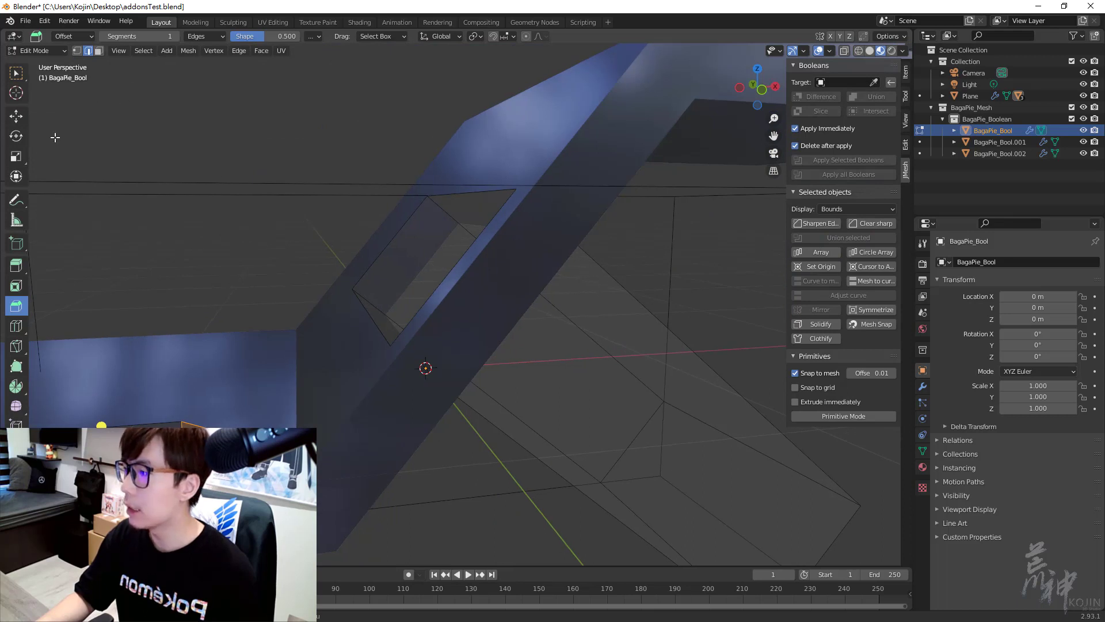
{"action": "mouse_move", "coordinate": [158, 91]}
{"action": "middle_mouse_down"}
{"action": "mouse_move", "coordinate": [629, 291]}
{"action": "mouse_move", "coordinate": [565, 276]}
{"action": "middle_mouse_up"}
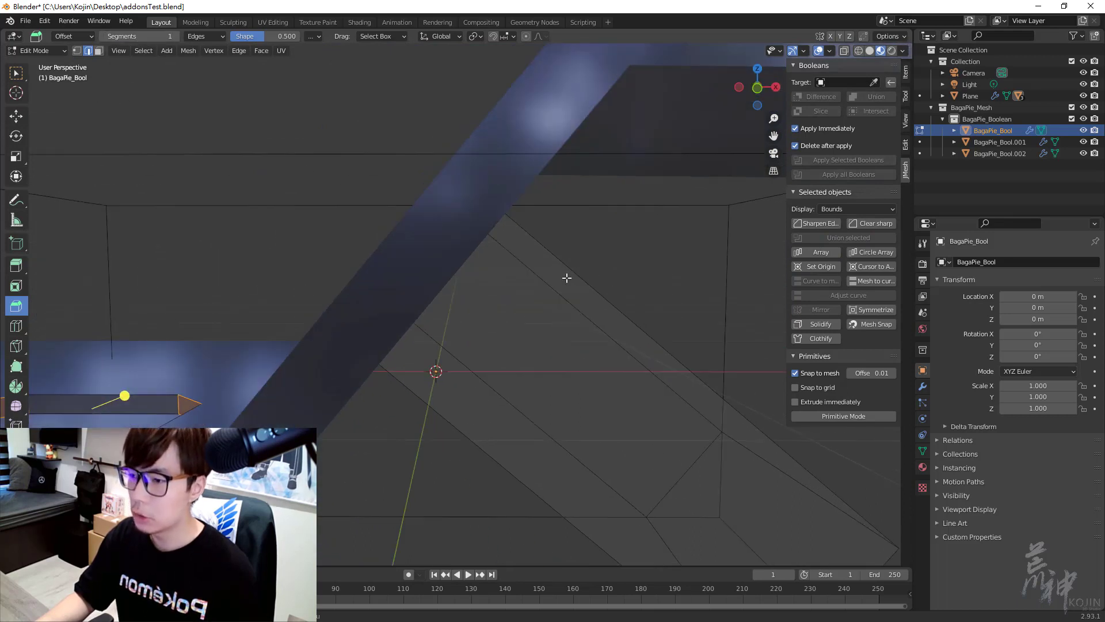
{"action": "left_click", "coordinate": [563, 292]}
{"action": "left_click", "coordinate": [486, 382], "text": "shift"}
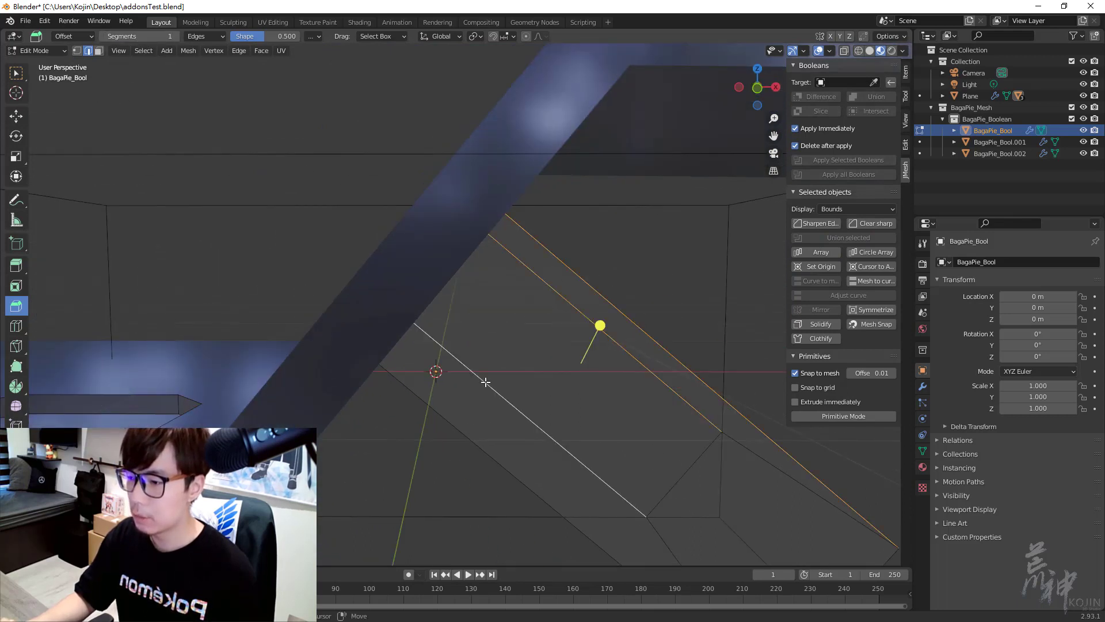
{"action": "left_click", "coordinate": [471, 445], "text": "shift"}
Bevel the selected corner edges and return to Object Mode to inspect the chamfered hole
{"action": "middle_click_drag", "start_coordinate": [494, 410], "coordinate": [558, 382]}
{"action": "left_click_drag", "start_coordinate": [565, 390], "coordinate": [585, 311]}
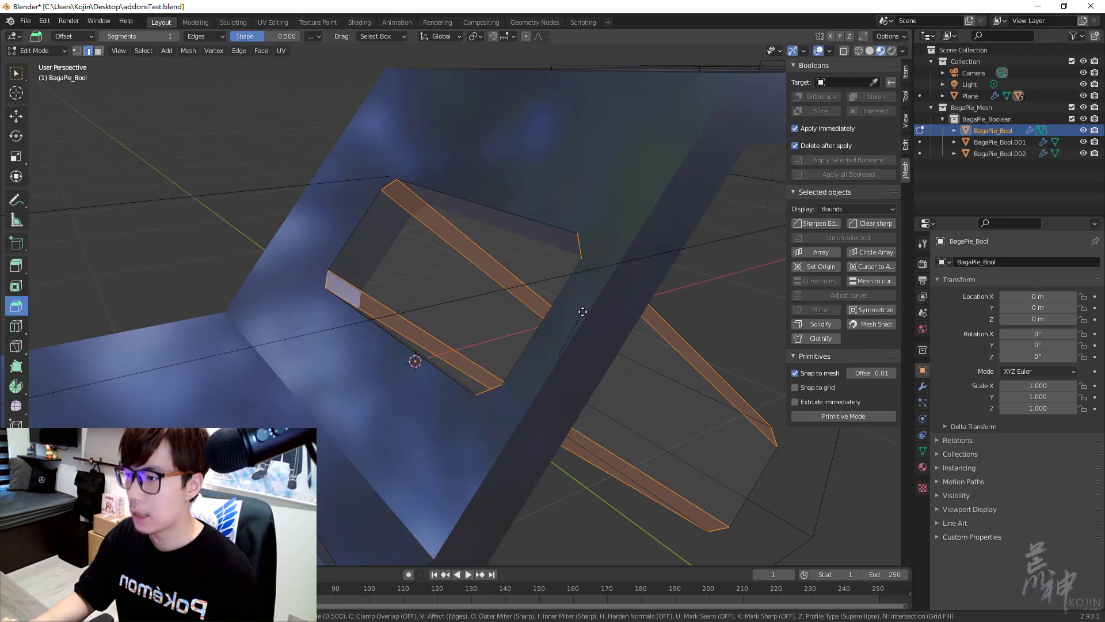
{"action": "left_click_drag", "start_coordinate": [585, 311], "coordinate": [582, 308]}
{"action": "mouse_move", "coordinate": [582, 308]}
{"action": "middle_mouse_down"}
{"action": "mouse_move", "coordinate": [560, 320]}
{"action": "mouse_move", "coordinate": [659, 250]}
{"action": "mouse_move", "coordinate": [603, 267]}
{"action": "mouse_move", "coordinate": [549, 246]}
{"action": "middle_mouse_up"}
{"action": "key", "text": "Tab"}
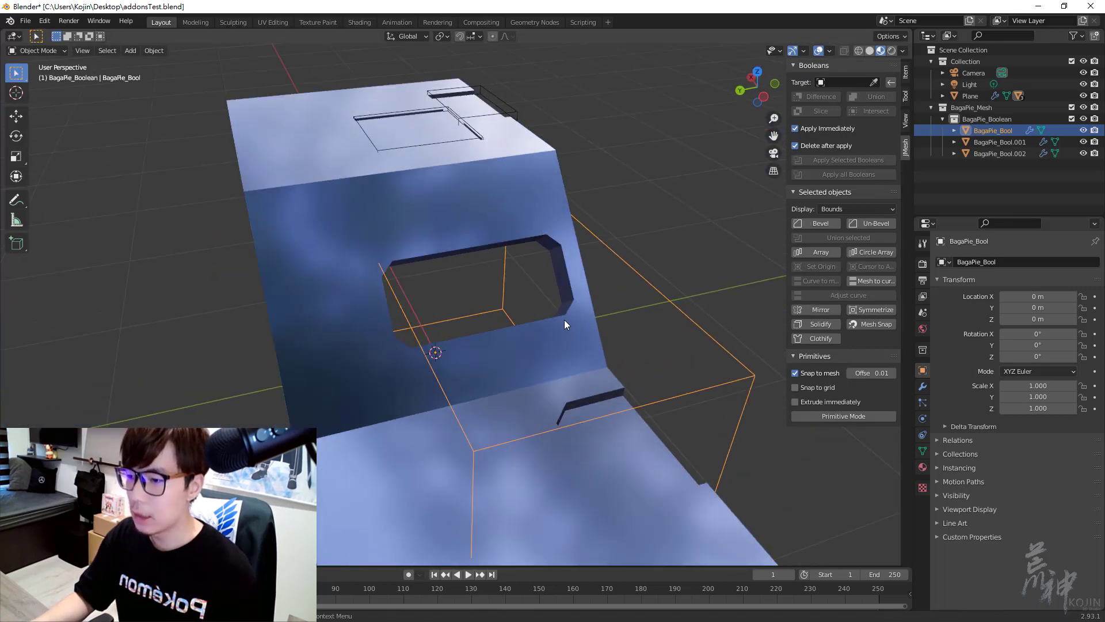
{"action": "middle_click_drag", "start_coordinate": [564, 319], "coordinate": [470, 222]}
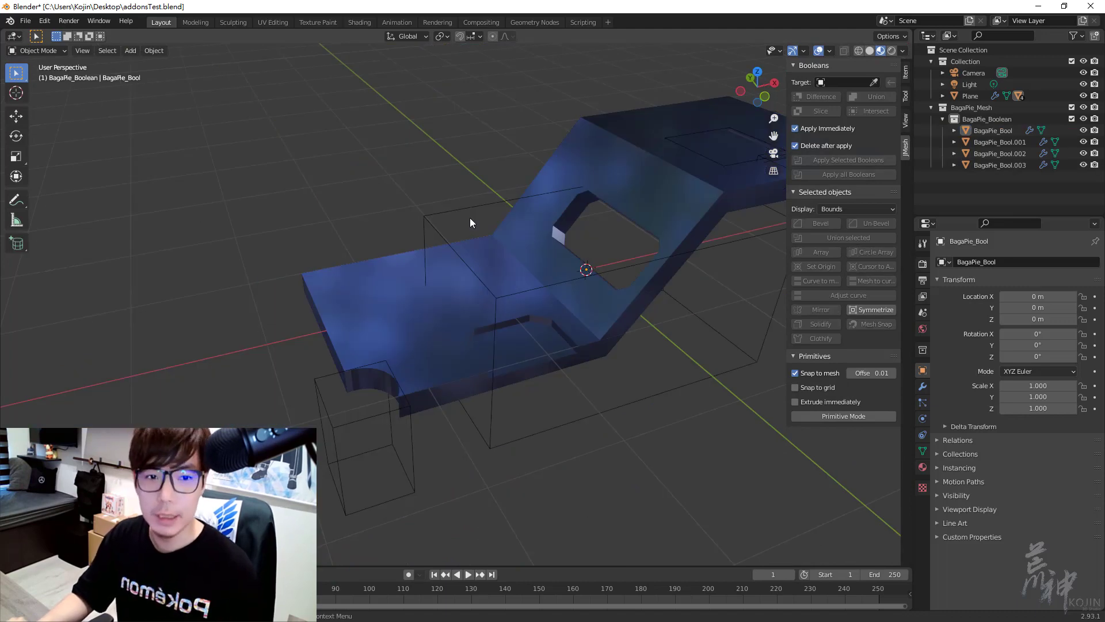
{"action": "mouse_move", "coordinate": [652, 148]}
{"action": "middle_mouse_down"}
{"action": "mouse_move", "coordinate": [481, 198]}
{"action": "mouse_move", "coordinate": [551, 192]}
{"action": "mouse_move", "coordinate": [557, 170]}
{"action": "middle_mouse_up"}
{"action": "scroll", "coordinate": [522, 220], "scroll_direction": "up", "scroll_amount": 4}
{"action": "mouse_move", "coordinate": [522, 220]}
{"action": "middle_mouse_down"}
{"action": "mouse_move", "coordinate": [468, 205]}
{"action": "mouse_move", "coordinate": [457, 264]}
{"action": "mouse_move", "coordinate": [464, 255]}
{"action": "middle_mouse_up"}
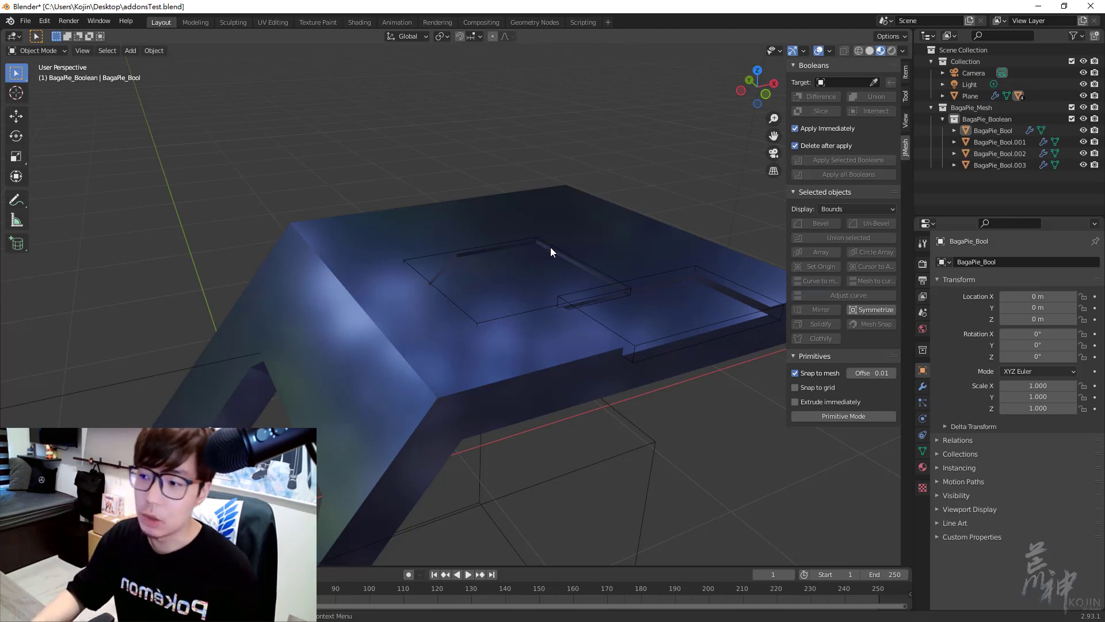
Zoom over the top recesses and select the BagaPie_Bool.002 cutter
{"action": "scroll", "coordinate": [551, 247], "scroll_direction": "up", "scroll_amount": 2}
{"action": "mouse_move", "coordinate": [551, 247]}
{"action": "middle_mouse_down"}
{"action": "mouse_move", "coordinate": [501, 222]}
{"action": "mouse_move", "coordinate": [528, 201]}
{"action": "middle_mouse_up"}
{"action": "left_click", "coordinate": [422, 173]}
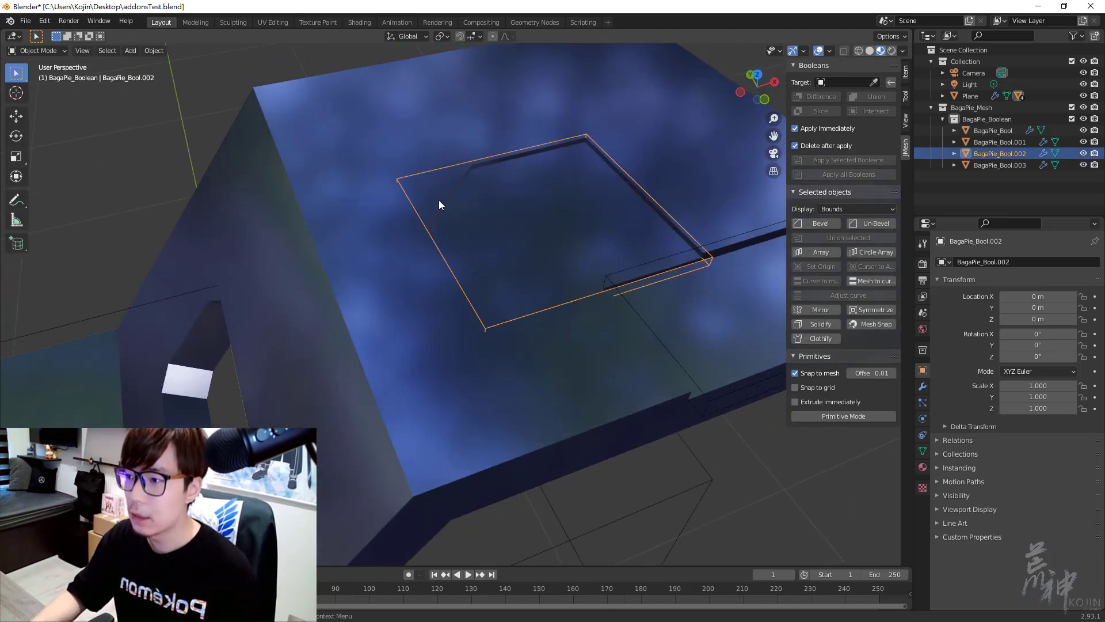
{"action": "scroll", "coordinate": [439, 199], "scroll_direction": "down", "scroll_amount": 3}
{"action": "scroll", "coordinate": [413, 196], "scroll_direction": "down", "scroll_amount": 1}
{"action": "scroll", "coordinate": [444, 234], "scroll_direction": "up", "scroll_amount": 1}
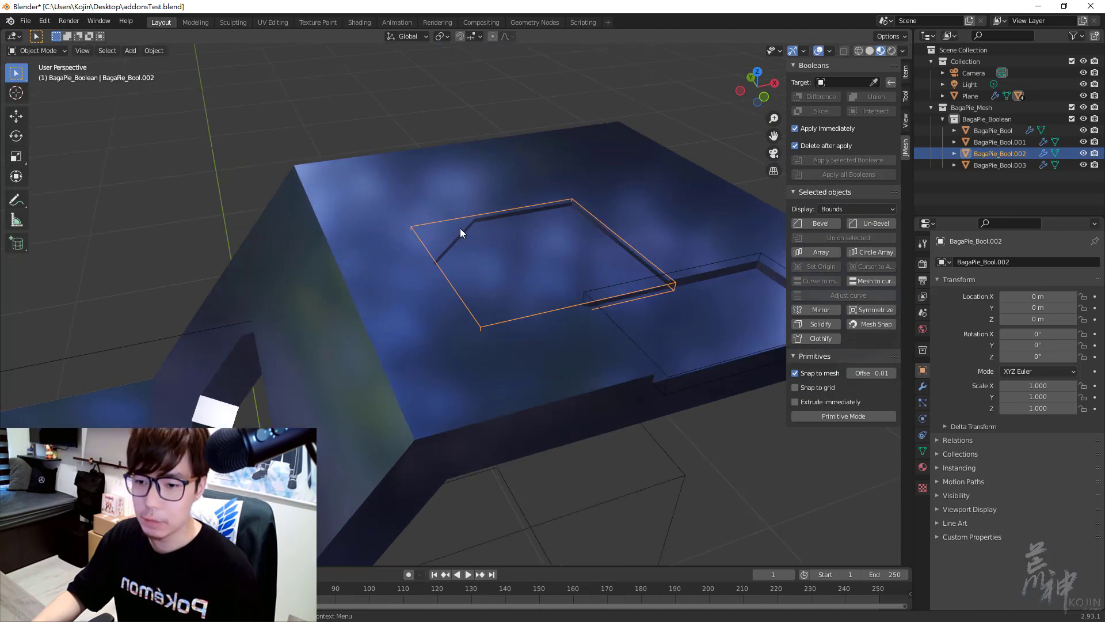
Give BagaPie_Bool.002 a Solidify modifier, 0.01 m thick with offset -1, and inspect it
{"action": "left_click", "coordinate": [924, 390]}
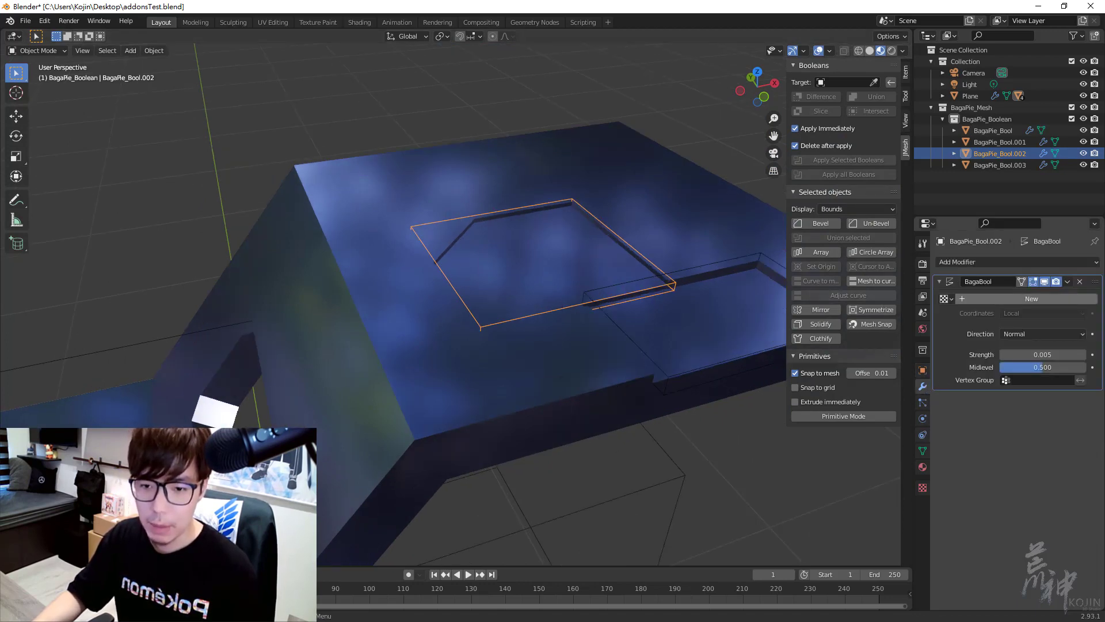
{"action": "left_click", "coordinate": [1095, 264]}
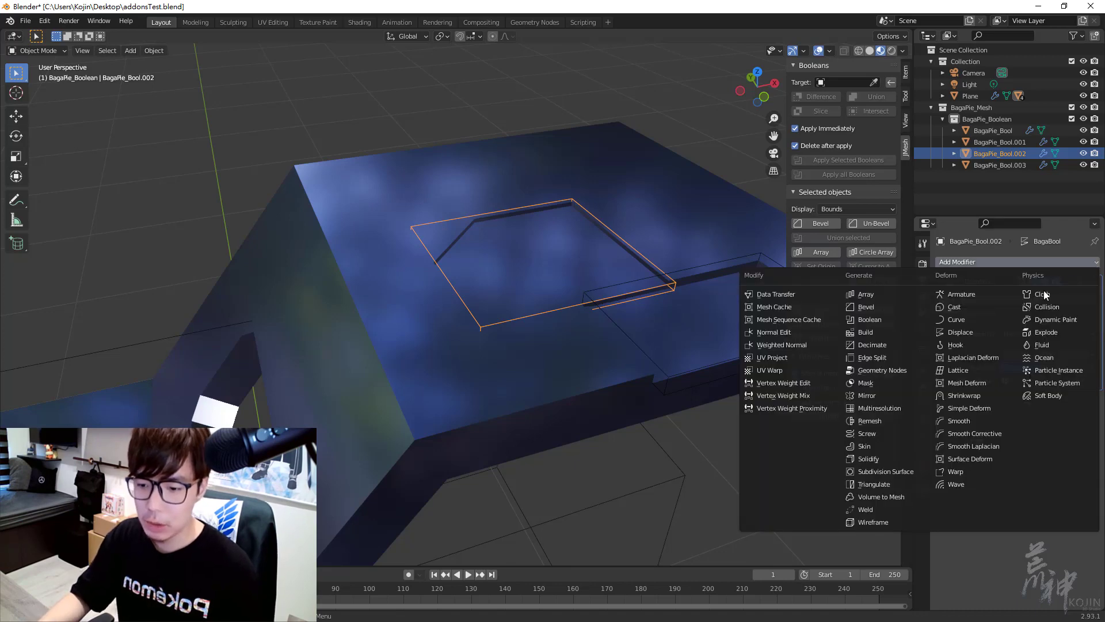
{"action": "left_click", "coordinate": [862, 457]}
{"action": "mouse_move", "coordinate": [521, 260]}
{"action": "middle_mouse_down"}
{"action": "mouse_move", "coordinate": [499, 239]}
{"action": "mouse_move", "coordinate": [496, 289]}
{"action": "mouse_move", "coordinate": [522, 222]}
{"action": "mouse_move", "coordinate": [467, 322]}
{"action": "mouse_move", "coordinate": [486, 251]}
{"action": "mouse_move", "coordinate": [590, 181]}
{"action": "middle_mouse_up"}
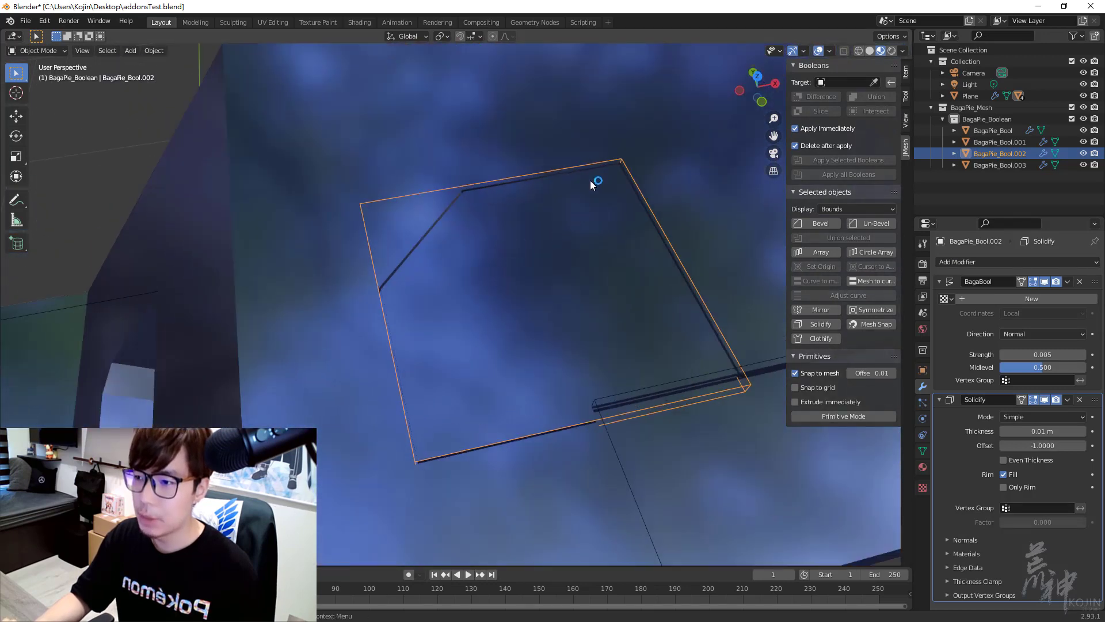
{"action": "scroll", "coordinate": [520, 178], "scroll_direction": "up", "scroll_amount": 2}
{"action": "mouse_move", "coordinate": [472, 136]}
{"action": "middle_mouse_down"}
{"action": "mouse_move", "coordinate": [506, 189]}
{"action": "mouse_move", "coordinate": [510, 171]}
{"action": "mouse_move", "coordinate": [454, 202]}
{"action": "middle_mouse_up"}
{"action": "mouse_move", "coordinate": [659, 189]}
{"action": "middle_mouse_down"}
{"action": "mouse_move", "coordinate": [534, 154]}
{"action": "mouse_move", "coordinate": [679, 296]}
{"action": "mouse_move", "coordinate": [615, 274]}
{"action": "mouse_move", "coordinate": [723, 371]}
{"action": "mouse_move", "coordinate": [699, 373]}
{"action": "mouse_move", "coordinate": [768, 406]}
{"action": "mouse_move", "coordinate": [775, 427]}
{"action": "mouse_move", "coordinate": [766, 419]}
{"action": "middle_mouse_up"}
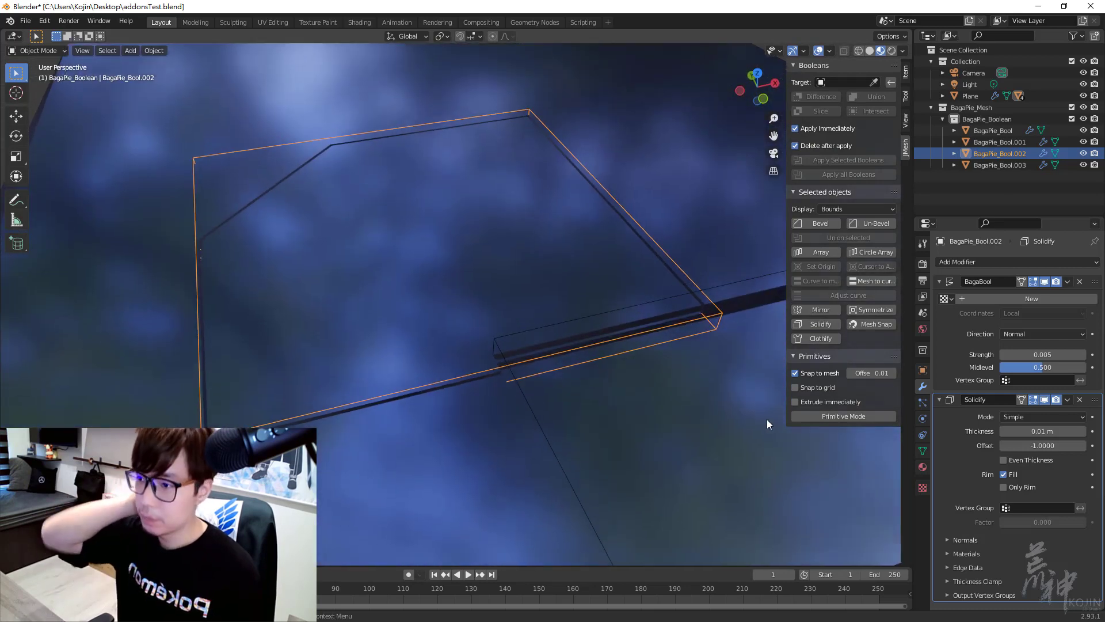
{"action": "mouse_move", "coordinate": [496, 192]}
{"action": "middle_mouse_down"}
{"action": "mouse_move", "coordinate": [482, 202]}
{"action": "mouse_move", "coordinate": [538, 211]}
{"action": "mouse_move", "coordinate": [388, 302]}
{"action": "middle_mouse_up"}
{"action": "mouse_move", "coordinate": [548, 301]}
{"action": "middle_mouse_down"}
{"action": "mouse_move", "coordinate": [580, 310]}
{"action": "mouse_move", "coordinate": [576, 264]}
{"action": "mouse_move", "coordinate": [685, 225]}
{"action": "mouse_move", "coordinate": [647, 158]}
{"action": "middle_mouse_up"}
{"action": "left_click", "coordinate": [676, 267]}
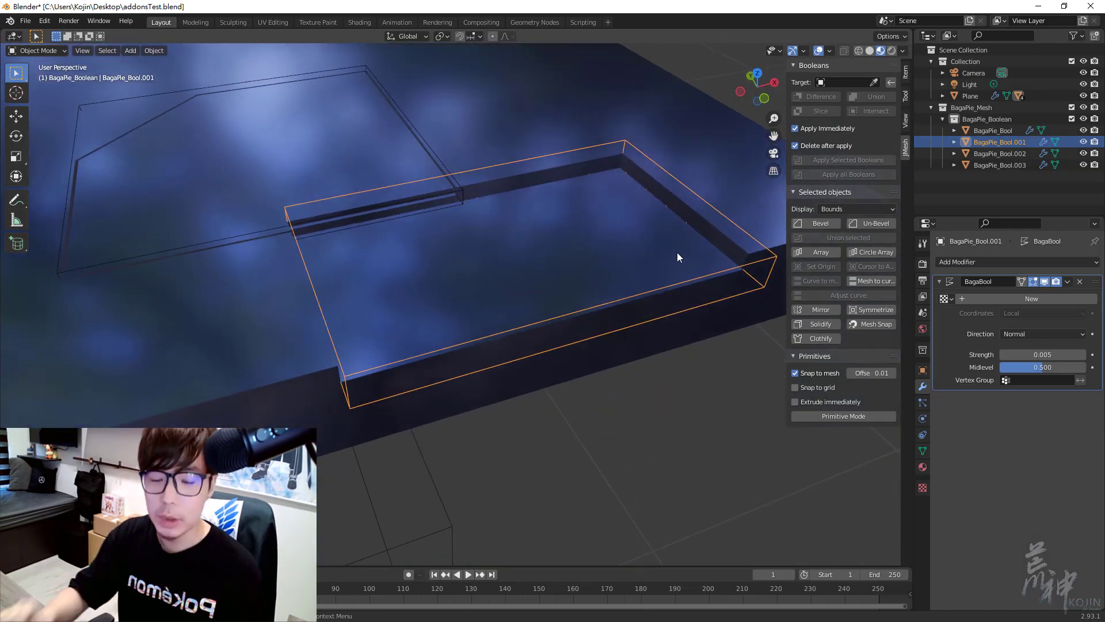
Add a Solidify modifier to the BagaPie_Bool.001 cutter
{"action": "left_click", "coordinate": [1072, 263]}
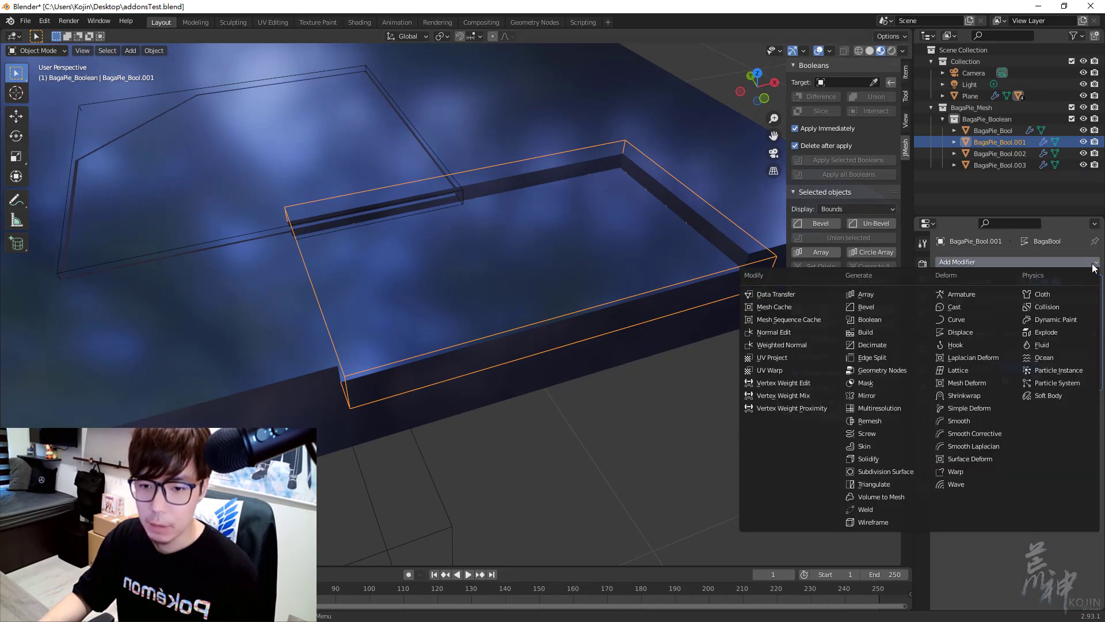
{"action": "left_click", "coordinate": [867, 459]}
{"action": "mouse_move", "coordinate": [593, 299]}
{"action": "middle_mouse_down"}
{"action": "mouse_move", "coordinate": [516, 276]}
{"action": "mouse_move", "coordinate": [662, 430]}
{"action": "mouse_move", "coordinate": [485, 330]}
{"action": "mouse_move", "coordinate": [545, 339]}
{"action": "middle_mouse_up"}
Check the bent plane's booleans, then reselect and reposition the BagaPie_Bool.001 cutter
{"action": "left_click", "coordinate": [662, 430]}
{"action": "scroll", "coordinate": [545, 340], "scroll_direction": "up", "scroll_amount": 1}
{"action": "left_click", "coordinate": [539, 347]}
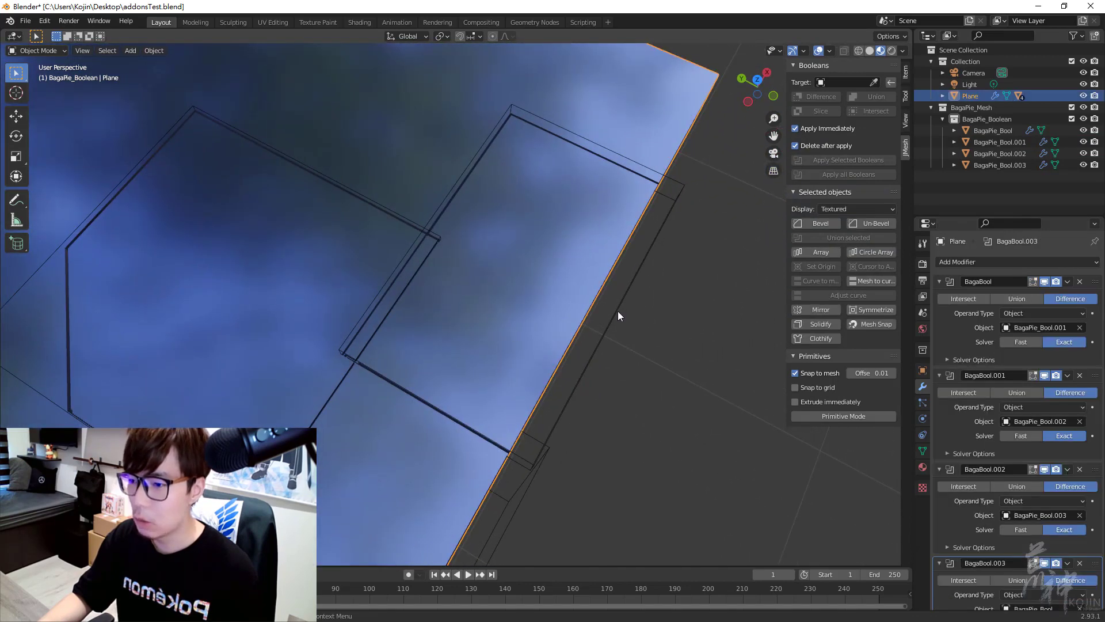
{"action": "left_click", "coordinate": [617, 311]}
{"action": "middle_click_drag", "start_coordinate": [576, 300], "coordinate": [431, 254]}
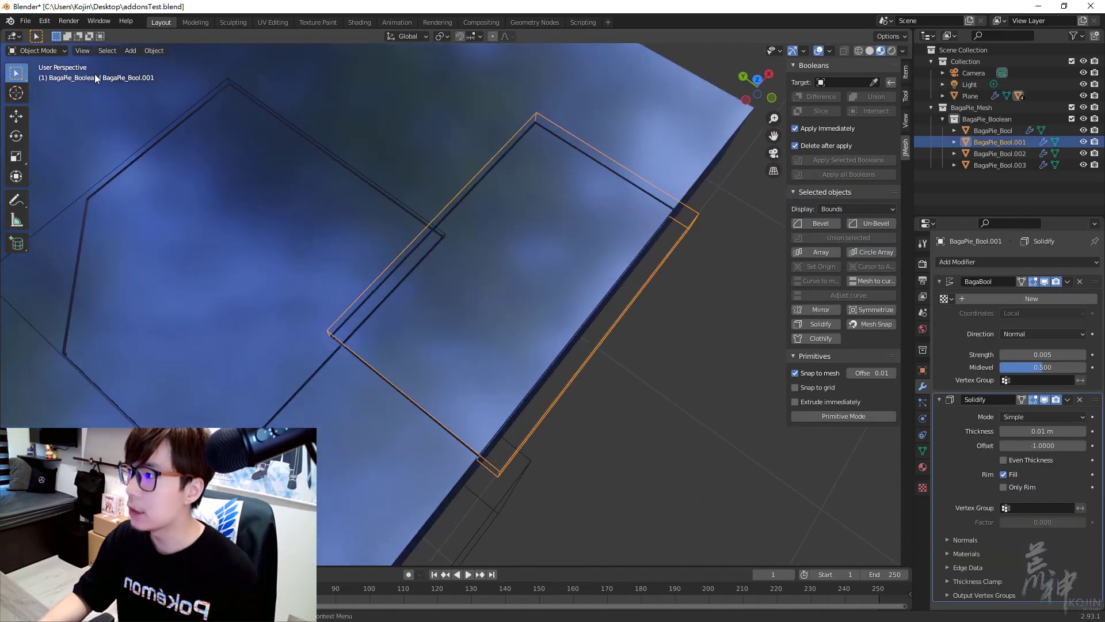
{"action": "middle_click_drag", "start_coordinate": [95, 73], "coordinate": [198, 405]}
{"action": "key", "text": "g"}
{"action": "mouse_move", "coordinate": [567, 444]}
{"action": "middle_mouse_down"}
{"action": "mouse_move", "coordinate": [564, 395]}
{"action": "mouse_move", "coordinate": [635, 372]}
{"action": "mouse_move", "coordinate": [448, 394]}
{"action": "mouse_move", "coordinate": [735, 271]}
{"action": "mouse_move", "coordinate": [503, 261]}
{"action": "mouse_move", "coordinate": [488, 246]}
{"action": "mouse_move", "coordinate": [541, 226]}
{"action": "mouse_move", "coordinate": [529, 289]}
{"action": "mouse_move", "coordinate": [506, 261]}
{"action": "mouse_move", "coordinate": [513, 220]}
{"action": "mouse_move", "coordinate": [543, 222]}
{"action": "mouse_move", "coordinate": [558, 202]}
{"action": "middle_mouse_up"}
Add a Solidify modifier to the BagaPie_Bool.003 cutter
{"action": "left_click", "coordinate": [502, 261]}
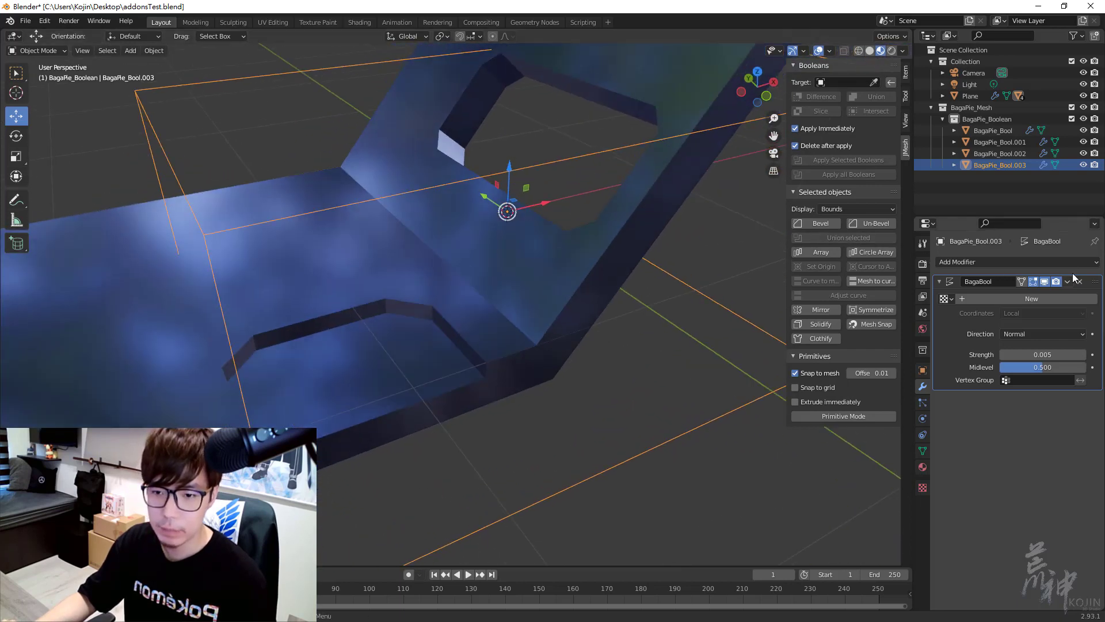
{"action": "left_click", "coordinate": [1088, 263]}
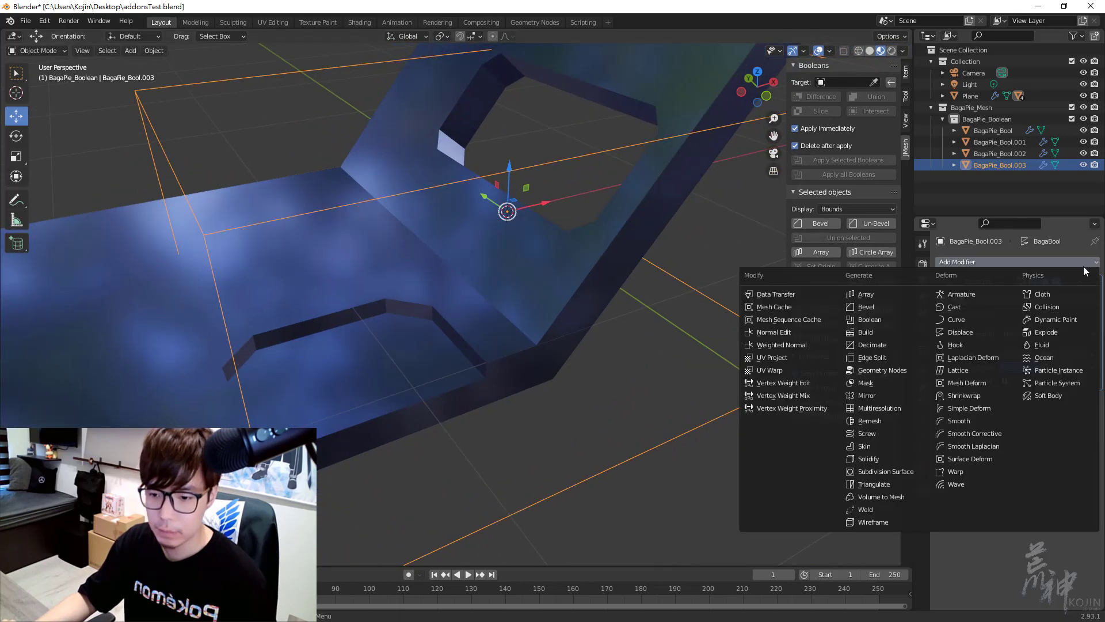
{"action": "left_click", "coordinate": [875, 459]}
{"action": "mouse_move", "coordinate": [609, 419]}
{"action": "middle_mouse_down"}
{"action": "mouse_move", "coordinate": [673, 415]}
{"action": "mouse_move", "coordinate": [639, 430]}
{"action": "mouse_move", "coordinate": [466, 368]}
{"action": "mouse_move", "coordinate": [455, 375]}
{"action": "middle_mouse_up"}
{"action": "scroll", "coordinate": [485, 377], "scroll_direction": "up", "scroll_amount": 3}
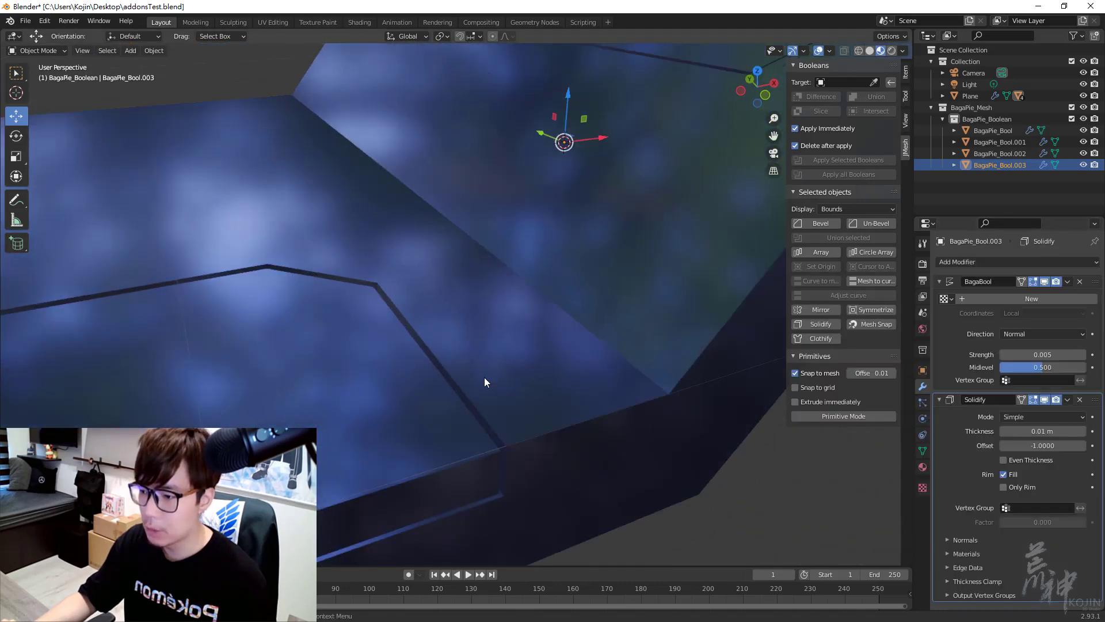
{"action": "mouse_move", "coordinate": [561, 405]}
{"action": "middle_mouse_down"}
{"action": "mouse_move", "coordinate": [503, 402]}
{"action": "mouse_move", "coordinate": [527, 364]}
{"action": "middle_mouse_up"}
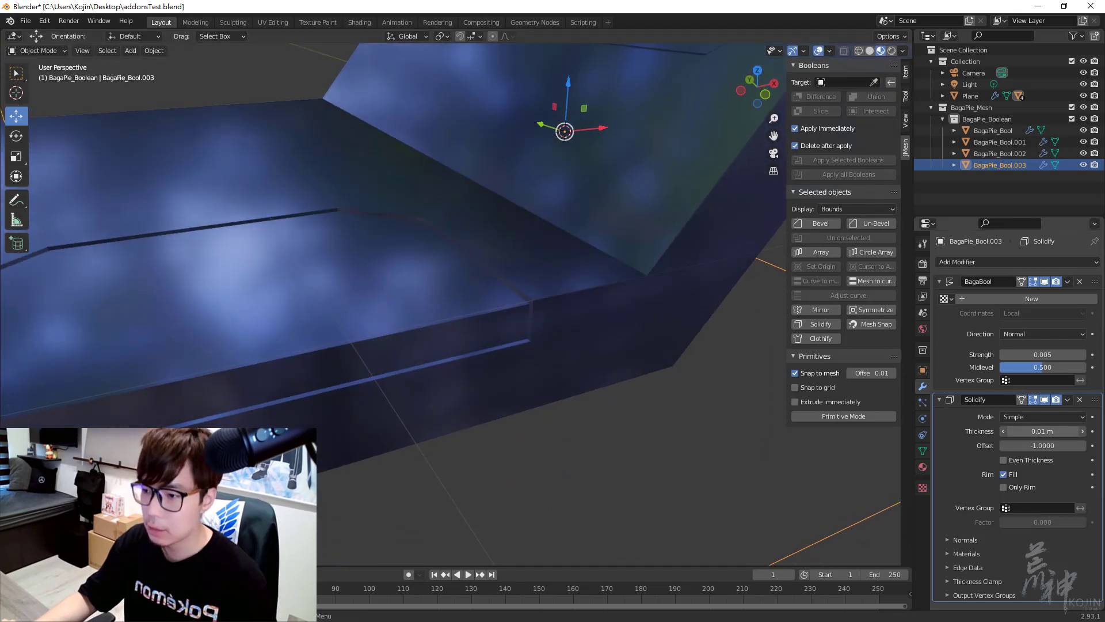
Try Solidify thicknesses of -0.02 and -0.03 m, then revert to 0.01 m
{"action": "left_click_drag", "start_coordinate": [1042, 431], "coordinate": [1025, 431]}
{"action": "mouse_move", "coordinate": [675, 423]}
{"action": "middle_mouse_down"}
{"action": "mouse_move", "coordinate": [471, 357]}
{"action": "mouse_move", "coordinate": [472, 289]}
{"action": "mouse_move", "coordinate": [393, 285]}
{"action": "mouse_move", "coordinate": [477, 275]}
{"action": "mouse_move", "coordinate": [544, 229]}
{"action": "mouse_move", "coordinate": [557, 271]}
{"action": "middle_mouse_up"}
{"action": "key", "text": "ctrl+z"}
{"action": "key", "text": "ctrl+z"}
Select the bent Plane, cancelling an accidental move along the way
{"action": "left_click", "coordinate": [507, 116]}
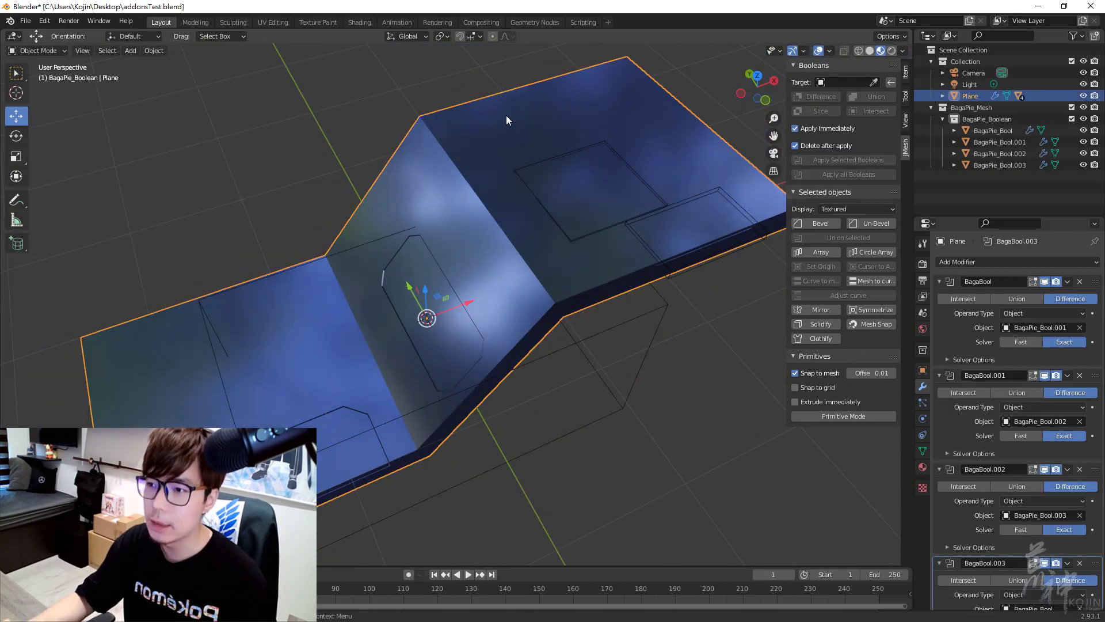
{"action": "middle_click_drag", "start_coordinate": [533, 200], "coordinate": [437, 64]}
{"action": "left_click", "coordinate": [437, 64]}
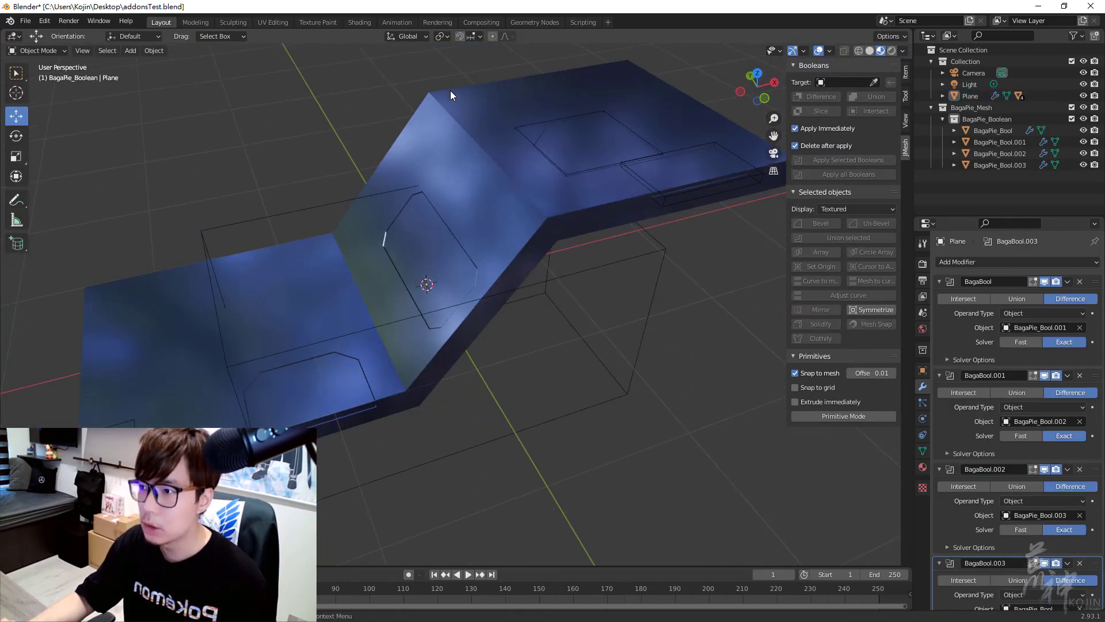
{"action": "left_click", "coordinate": [449, 95]}
{"action": "middle_click_drag", "start_coordinate": [464, 111], "coordinate": [492, 147]}
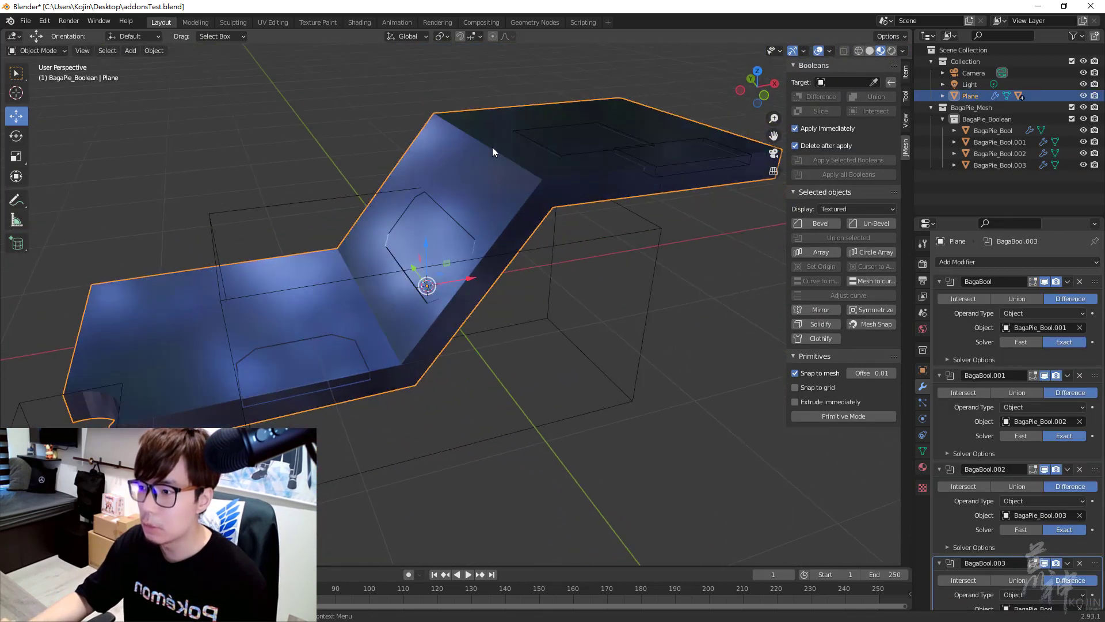
{"action": "left_click_drag", "start_coordinate": [426, 254], "coordinate": [438, 237]}
{"action": "right_click", "coordinate": [438, 237]}
{"action": "mouse_move", "coordinate": [432, 202]}
{"action": "middle_mouse_down"}
{"action": "mouse_move", "coordinate": [575, 257]}
{"action": "mouse_move", "coordinate": [662, 268]}
{"action": "middle_mouse_up"}
Apply BagaBool, BagaBool.001, BagaBool.002 and BagaBool.003 to the Plane
{"action": "left_click", "coordinate": [1068, 281]}
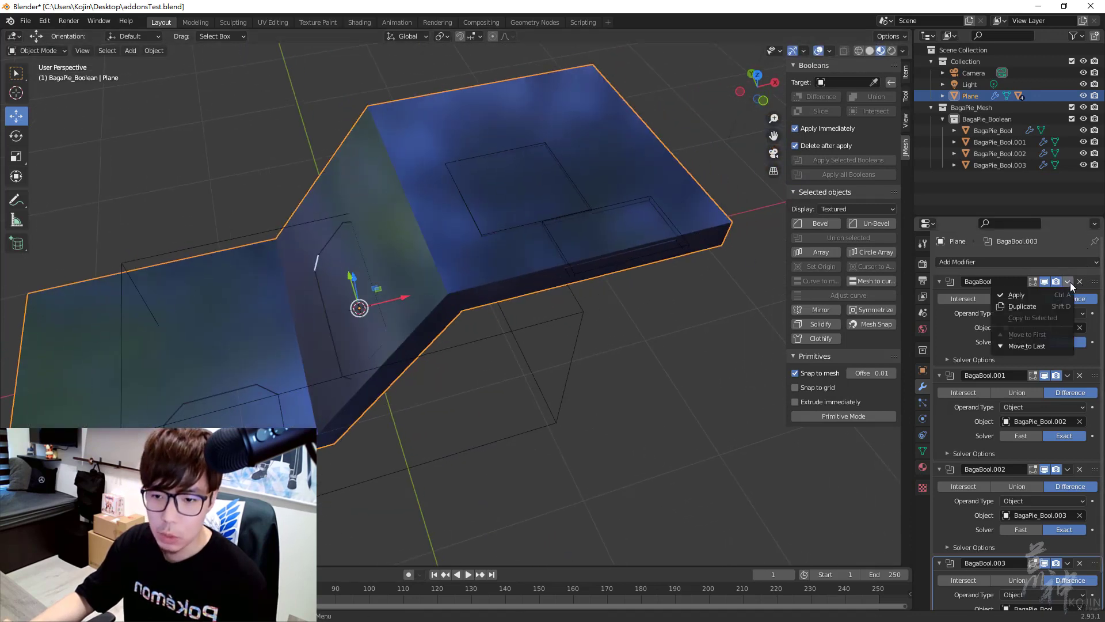
{"action": "left_click", "coordinate": [1031, 296]}
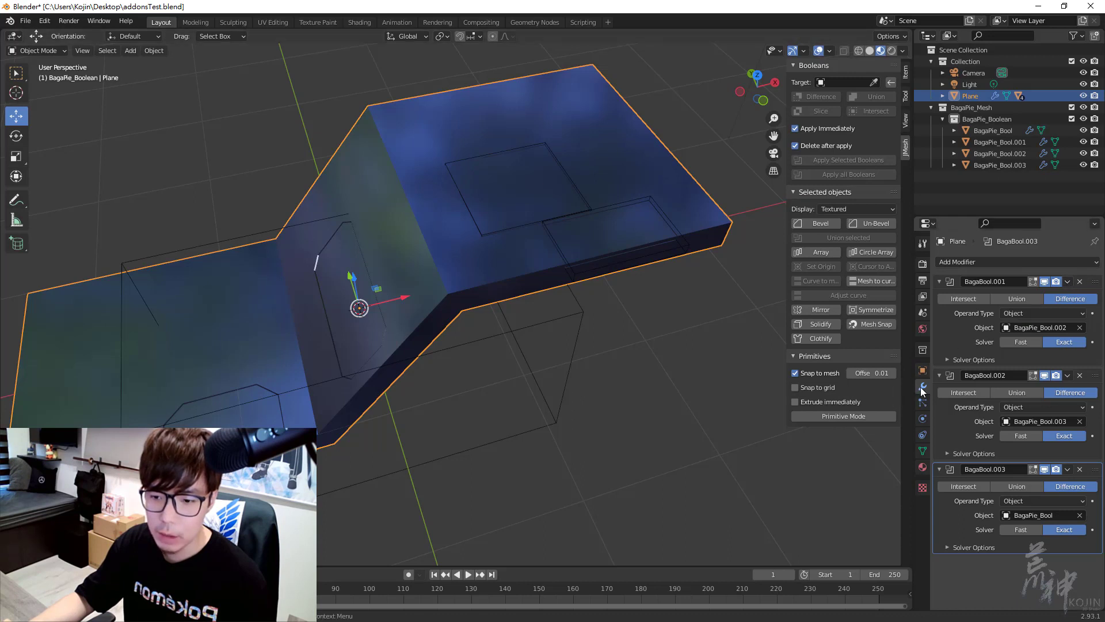
{"action": "left_click", "coordinate": [1068, 282]}
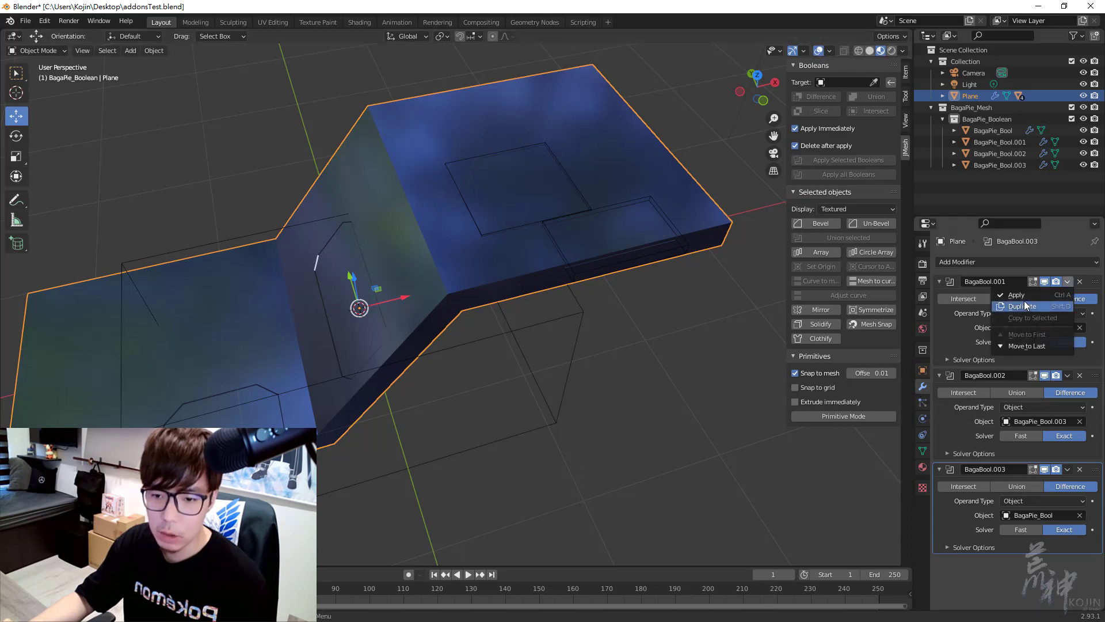
{"action": "left_click", "coordinate": [1022, 295]}
{"action": "left_click", "coordinate": [1068, 282]}
{"action": "left_click", "coordinate": [1030, 295]}
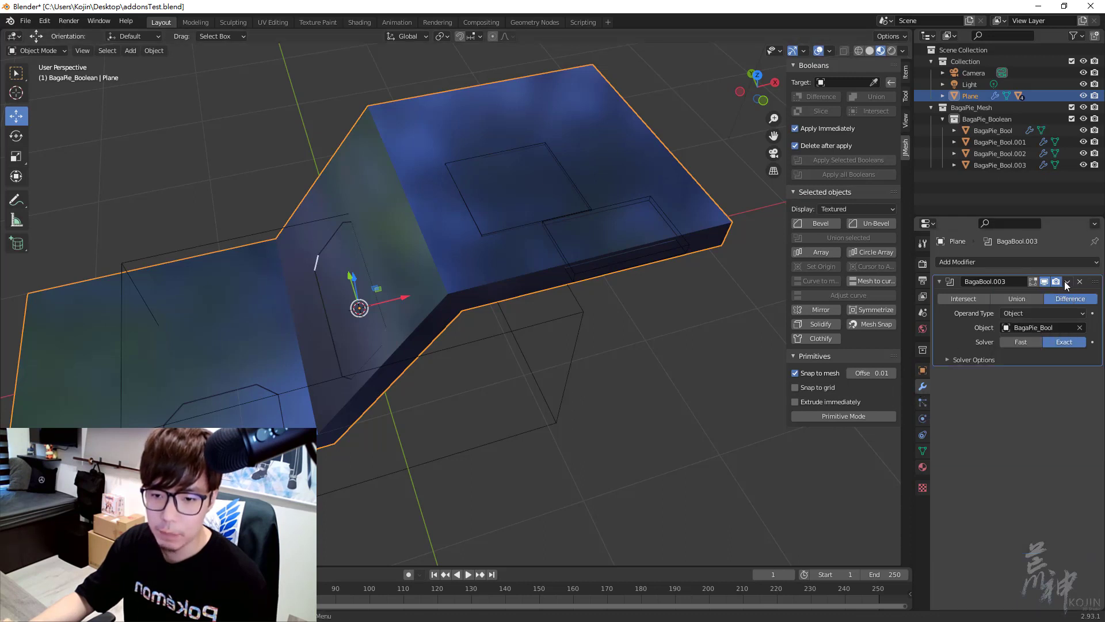
{"action": "left_click", "coordinate": [1066, 281]}
{"action": "middle_click_drag", "start_coordinate": [419, 388], "coordinate": [593, 388]}
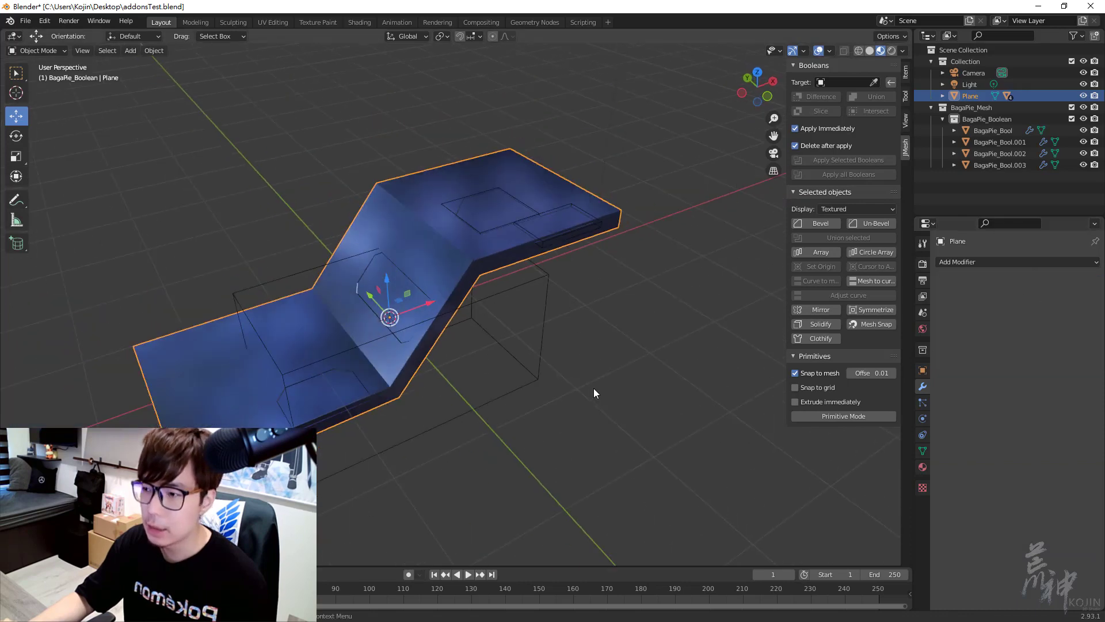
Isolate the Plane in local view and orbit around it
{"action": "key", "text": "KP_Divide"}
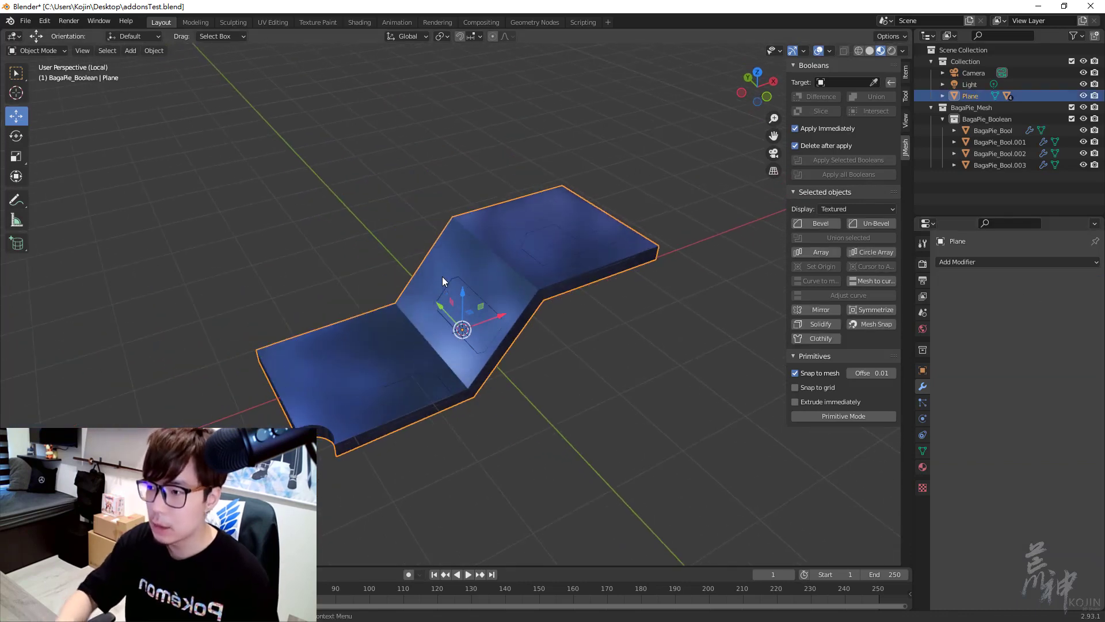
{"action": "middle_click_drag", "start_coordinate": [442, 276], "coordinate": [501, 310]}
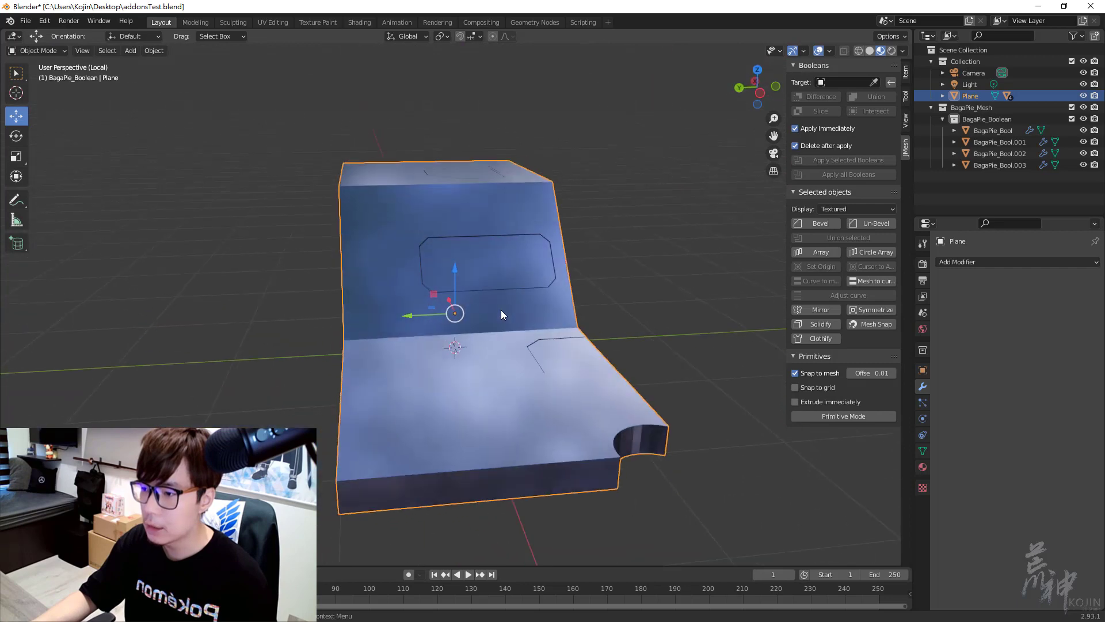
{"action": "mouse_move", "coordinate": [420, 324]}
{"action": "middle_mouse_down"}
{"action": "mouse_move", "coordinate": [521, 303]}
{"action": "mouse_move", "coordinate": [438, 267]}
{"action": "mouse_move", "coordinate": [358, 283]}
{"action": "mouse_move", "coordinate": [516, 296]}
{"action": "mouse_move", "coordinate": [493, 293]}
{"action": "middle_mouse_up"}
Enter Edit Mode on the Plane and zoom in on the recesses
{"action": "key", "text": "Tab"}
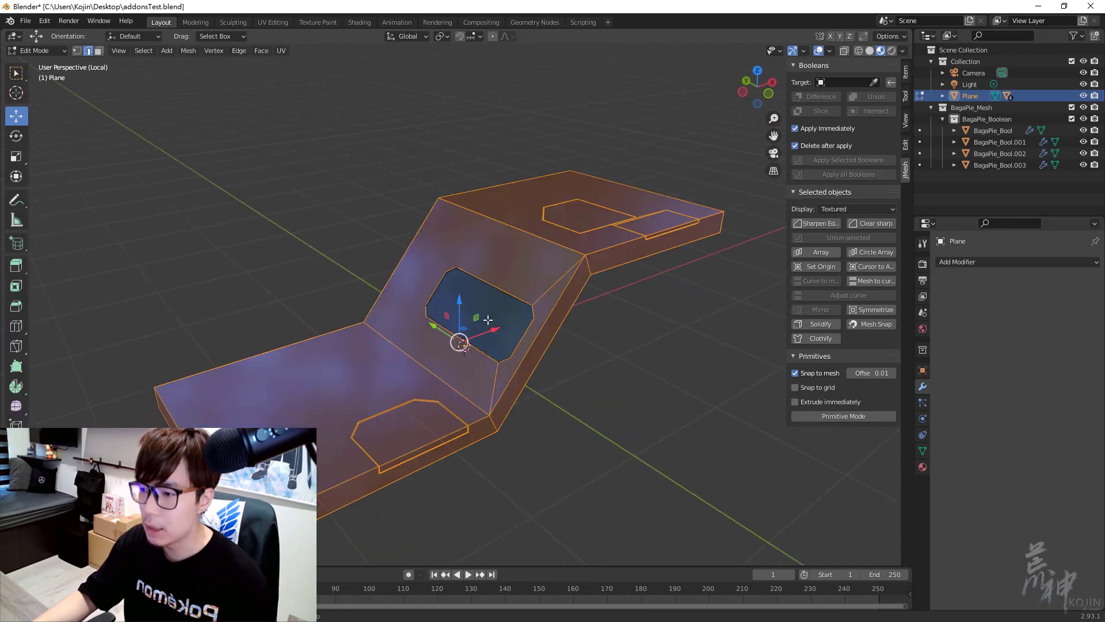
{"action": "left_click", "coordinate": [493, 314]}
{"action": "scroll", "coordinate": [494, 314], "scroll_direction": "up", "scroll_amount": 1}
{"action": "scroll", "coordinate": [494, 315], "scroll_direction": "up", "scroll_amount": 2}
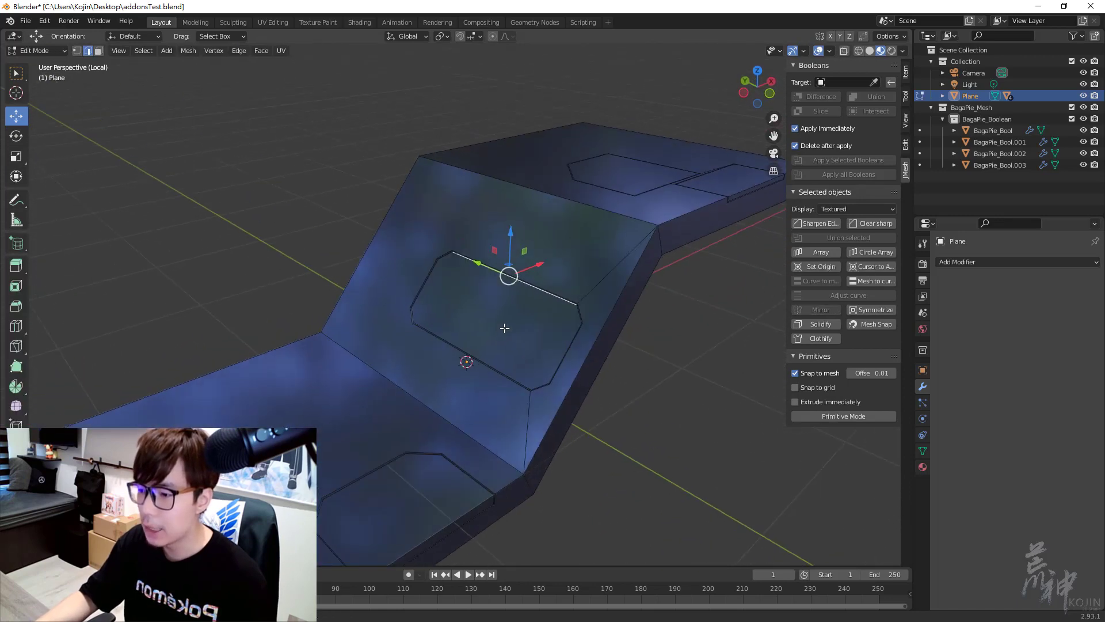
{"action": "middle_click_drag", "start_coordinate": [493, 315], "coordinate": [531, 217]}
{"action": "scroll", "coordinate": [513, 278], "scroll_direction": "down", "scroll_amount": 2}
In face select mode, extrude the pentagon recess face upward
{"action": "key", "text": "3"}
{"action": "left_click", "coordinate": [532, 217]}
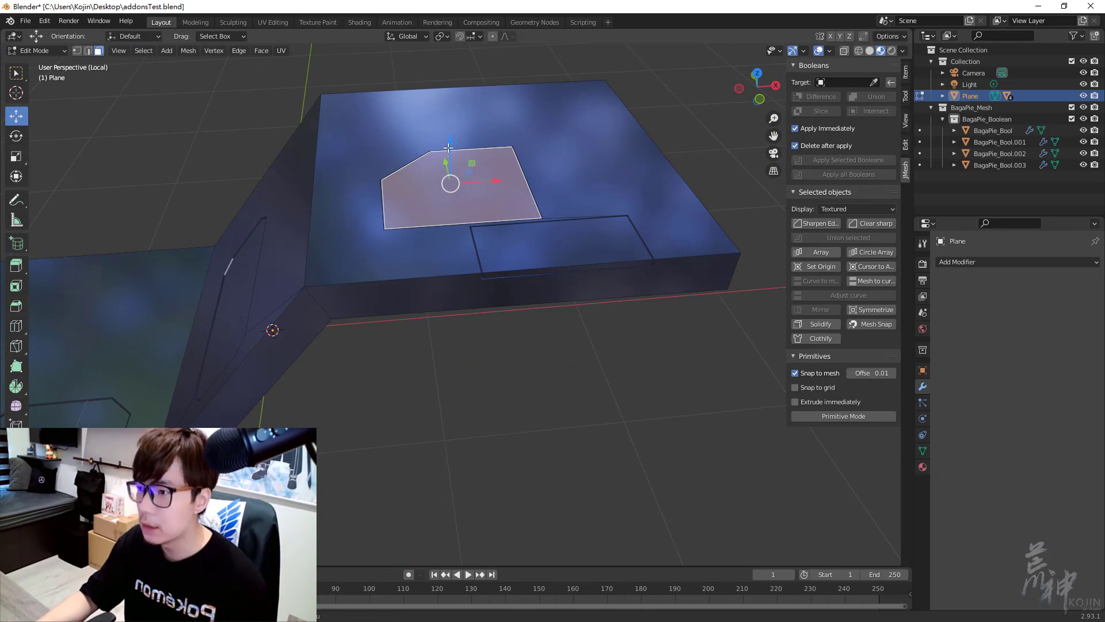
{"action": "mouse_move", "coordinate": [448, 148]}
{"action": "middle_mouse_down"}
{"action": "mouse_move", "coordinate": [545, 226]}
{"action": "mouse_move", "coordinate": [469, 239]}
{"action": "middle_mouse_up"}
{"action": "key", "text": "e"}
{"action": "left_click", "coordinate": [481, 165]}
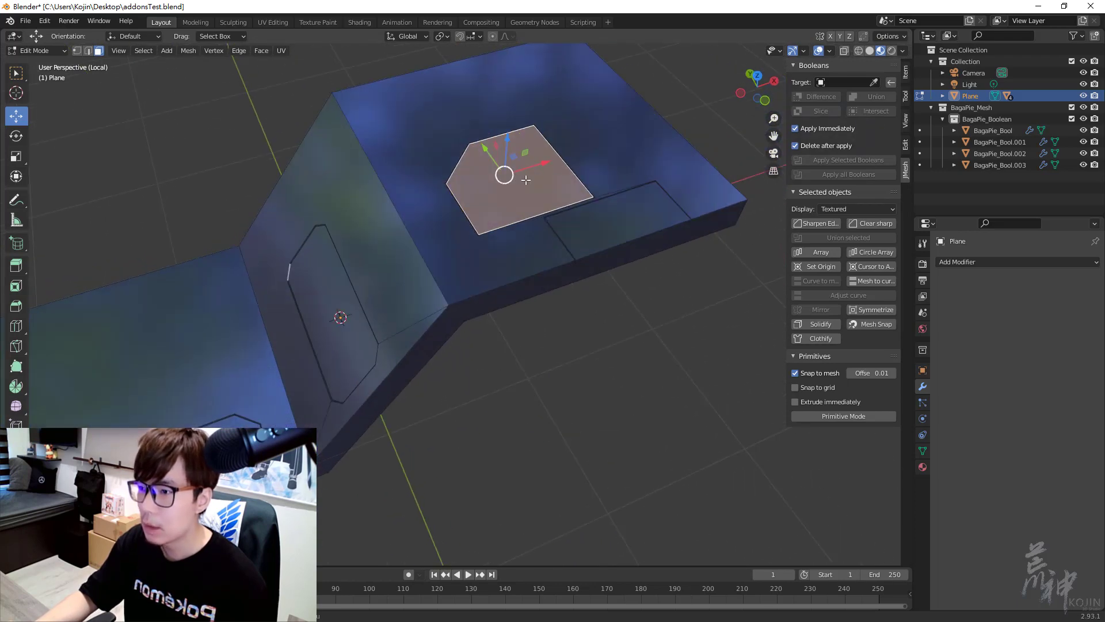
Select the rectangular, pentagon, oblong and lower-left recess faces together
{"action": "left_click", "coordinate": [594, 227]}
{"action": "left_click", "coordinate": [505, 182]}
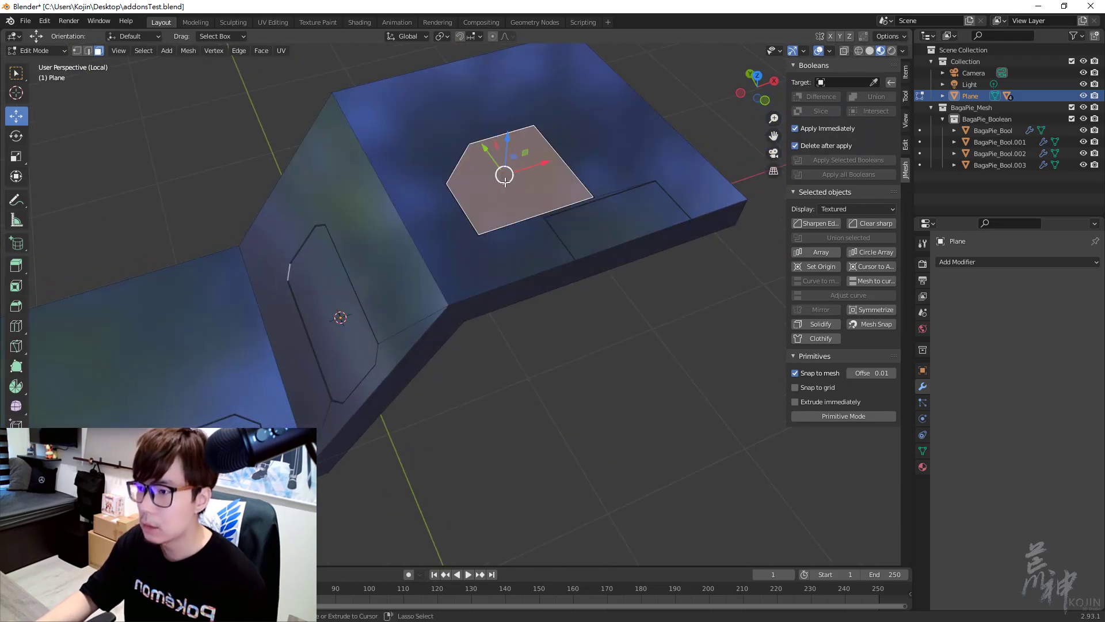
{"action": "left_click", "coordinate": [357, 317]}
{"action": "key", "text": "ctrl+z"}
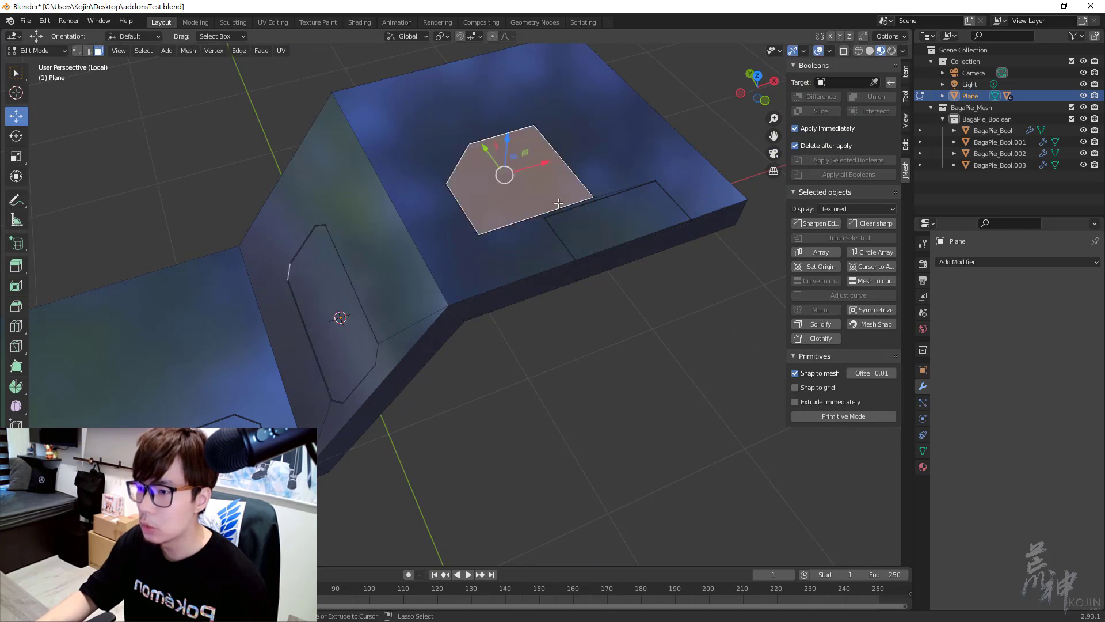
{"action": "key", "text": "ctrl+z"}
{"action": "scroll", "coordinate": [369, 320], "scroll_direction": "down", "scroll_amount": 2}
{"action": "left_click", "coordinate": [331, 267], "text": "shift"}
{"action": "left_click", "coordinate": [244, 406], "text": "shift"}
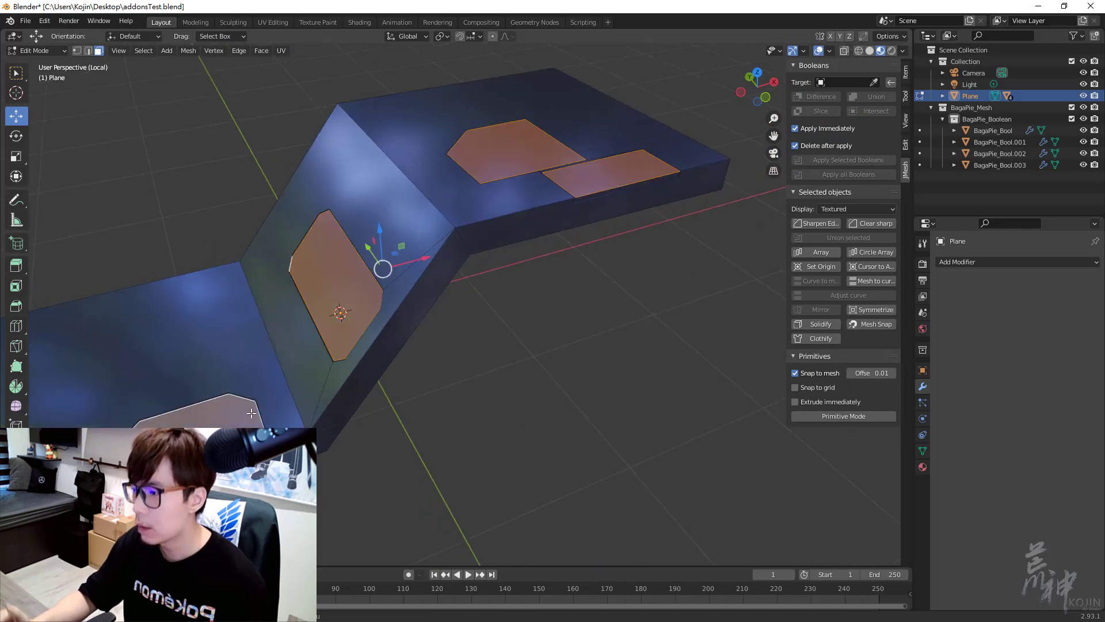
{"action": "scroll", "coordinate": [251, 421], "scroll_direction": "up", "scroll_amount": 2}
{"action": "middle_click_drag", "start_coordinate": [252, 421], "coordinate": [350, 367], "text": "shift"}
Extrude the four selected recess faces slightly
{"action": "key", "text": "e"}
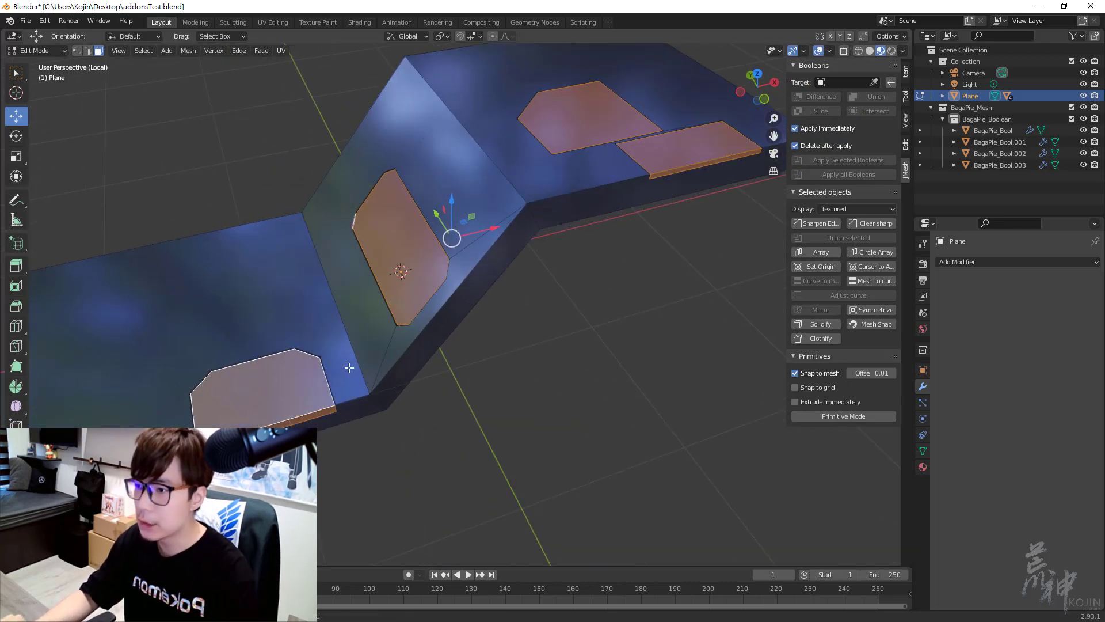
{"action": "middle_click_drag", "start_coordinate": [313, 304], "coordinate": [439, 260]}
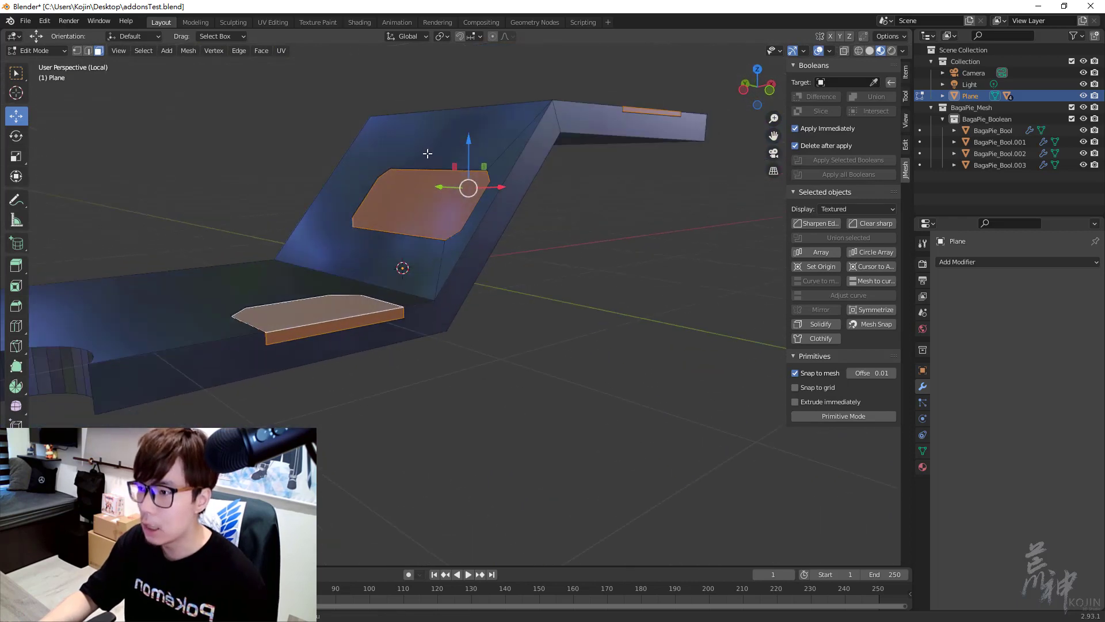
{"action": "mouse_move", "coordinate": [428, 153]}
{"action": "middle_mouse_down"}
{"action": "mouse_move", "coordinate": [448, 282]}
{"action": "mouse_move", "coordinate": [482, 229]}
{"action": "middle_mouse_up"}
Separate the selected recess faces into a new object, Plane.001
{"action": "right_click", "coordinate": [482, 229]}
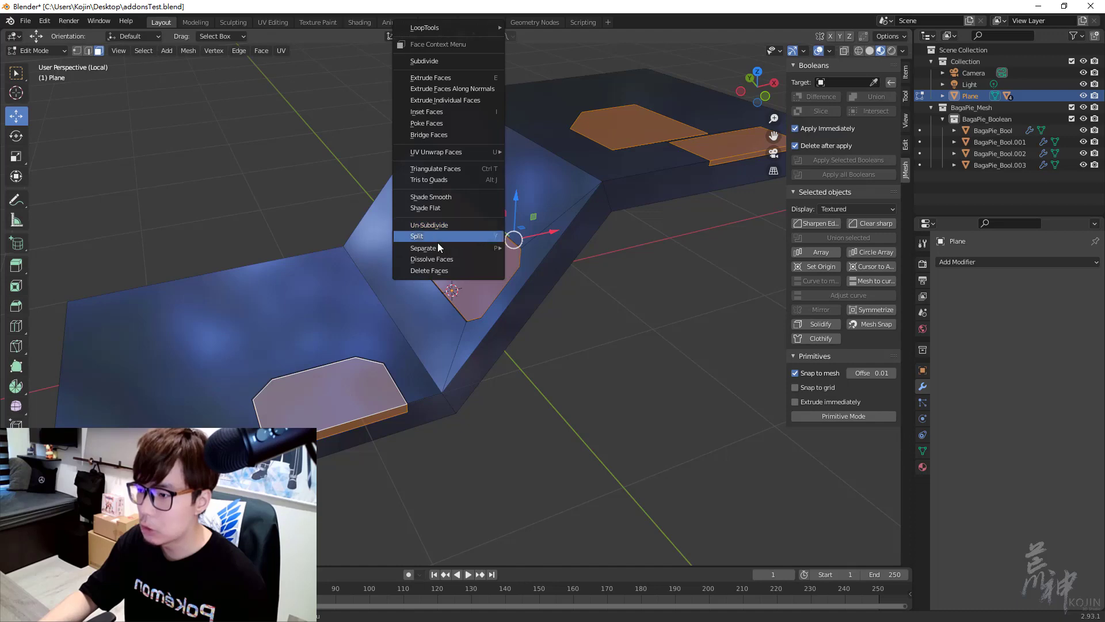
{"action": "mouse_move", "coordinate": [444, 248]}
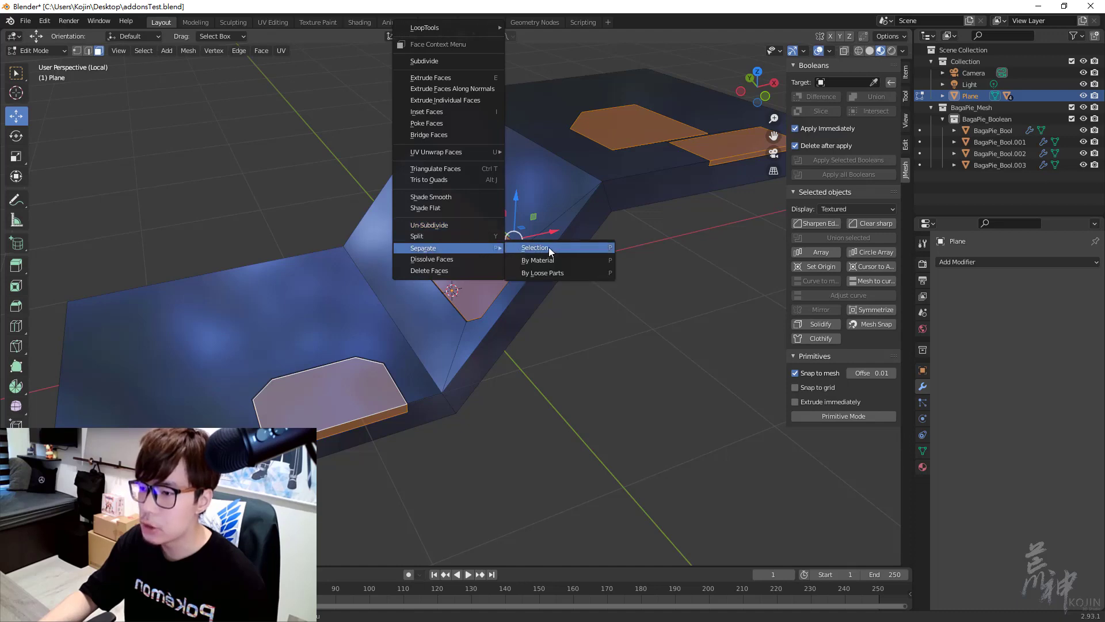
{"action": "left_click", "coordinate": [548, 247]}
{"action": "middle_click_drag", "start_coordinate": [555, 259], "coordinate": [642, 293]}
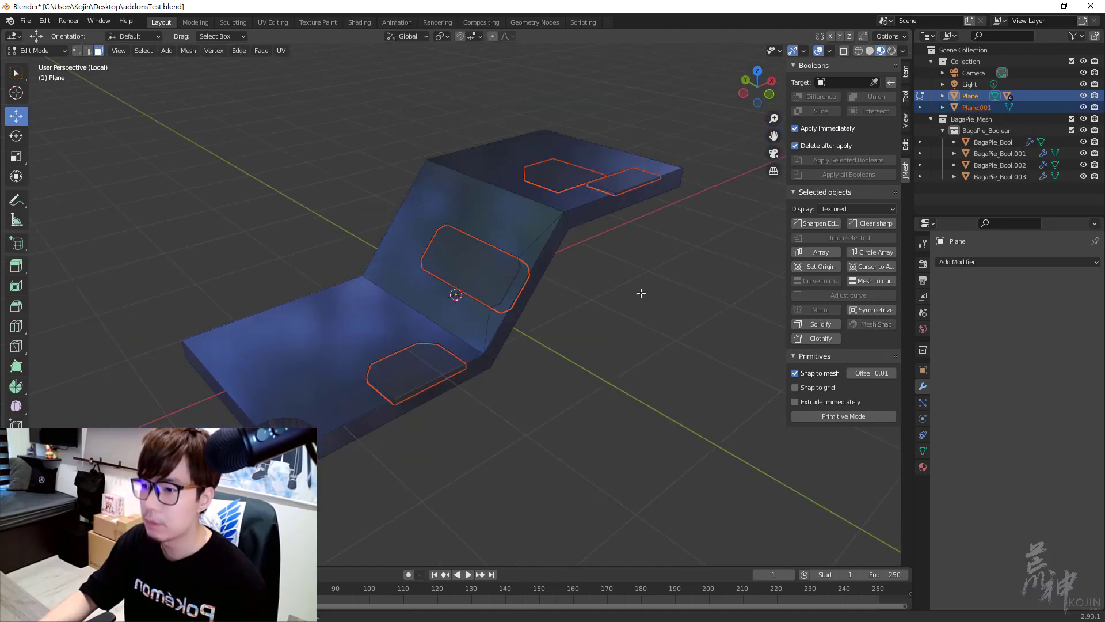
Return to Object Mode and inspect the separated insets
{"action": "key", "text": "Tab"}
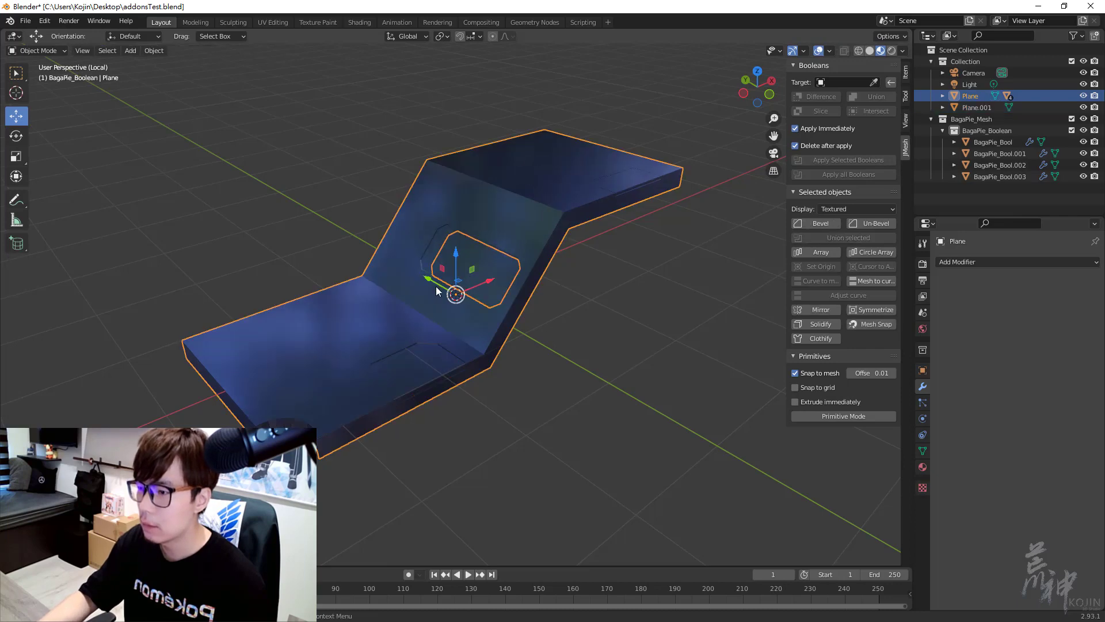
{"action": "middle_click_drag", "start_coordinate": [437, 286], "coordinate": [434, 247]}
{"action": "scroll", "coordinate": [518, 239], "scroll_direction": "up", "scroll_amount": 3}
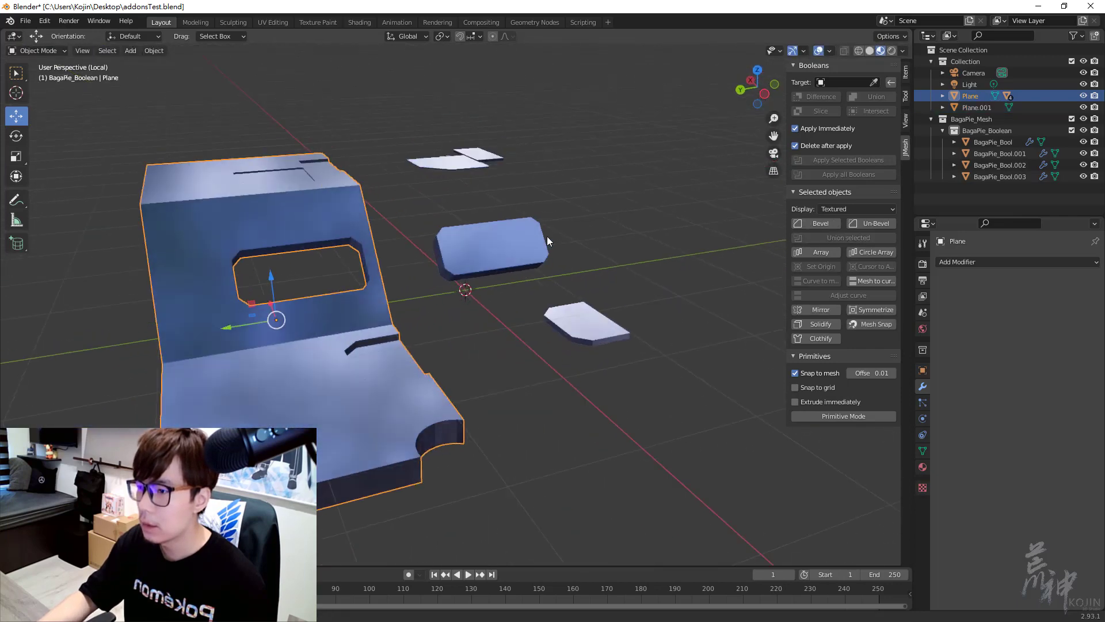
{"action": "mouse_move", "coordinate": [547, 236]}
{"action": "middle_mouse_down"}
{"action": "mouse_move", "coordinate": [595, 220]}
{"action": "mouse_move", "coordinate": [536, 244]}
{"action": "mouse_move", "coordinate": [419, 251]}
{"action": "middle_mouse_up"}
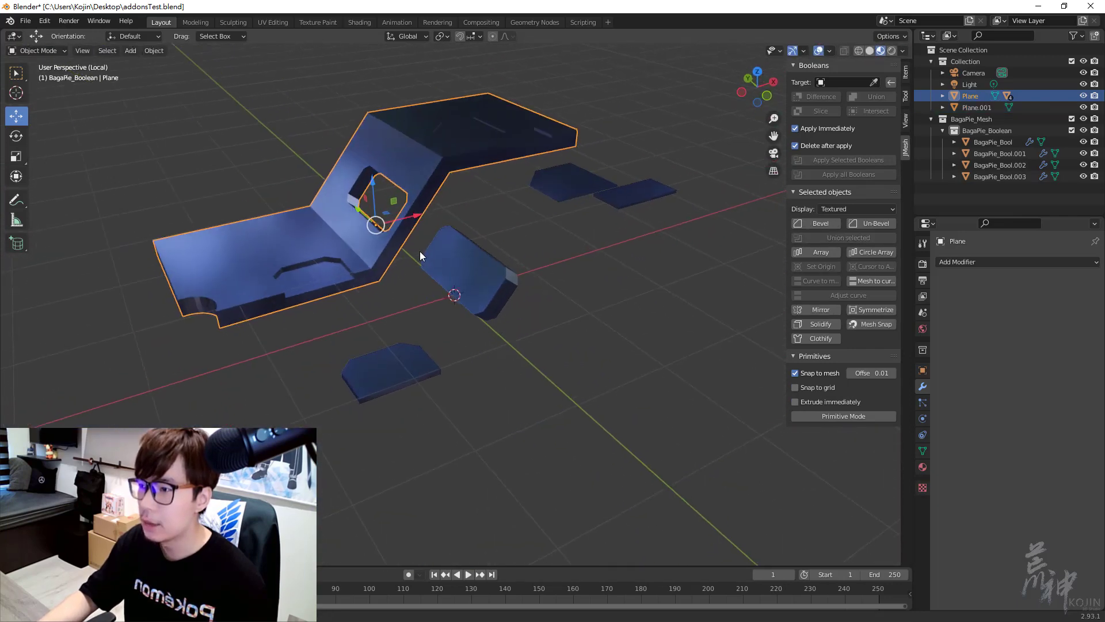
{"action": "left_click", "coordinate": [420, 251]}
{"action": "scroll", "coordinate": [571, 324], "scroll_direction": "up", "scroll_amount": 3}
Replace Plane.001's shared blue material with a new material
{"action": "scroll", "coordinate": [453, 299], "scroll_direction": "up", "scroll_amount": 3}
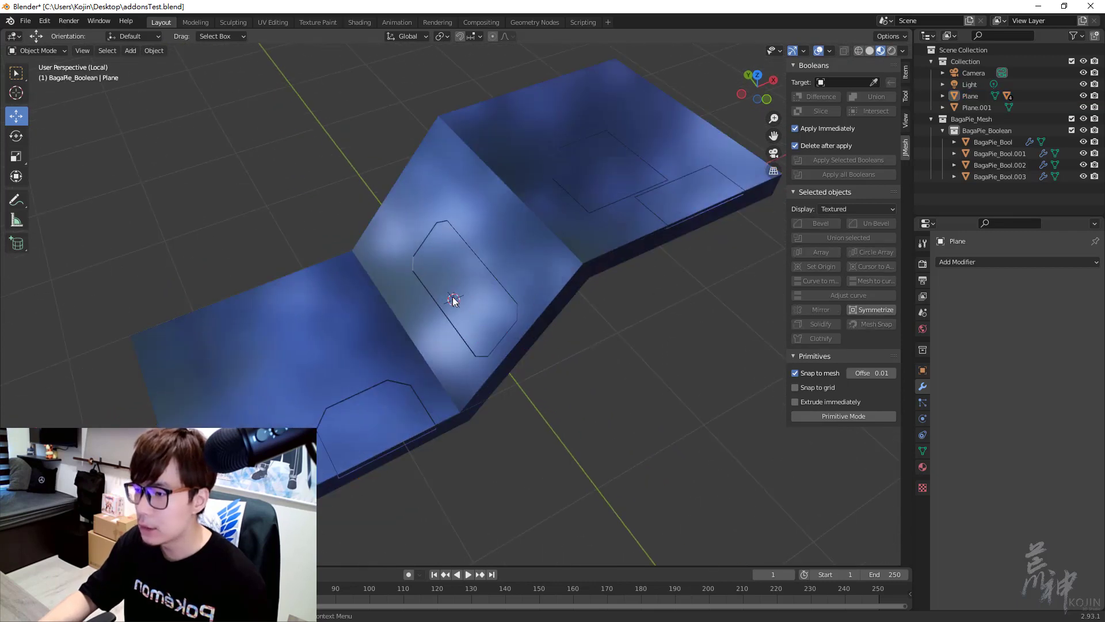
{"action": "left_click", "coordinate": [453, 299]}
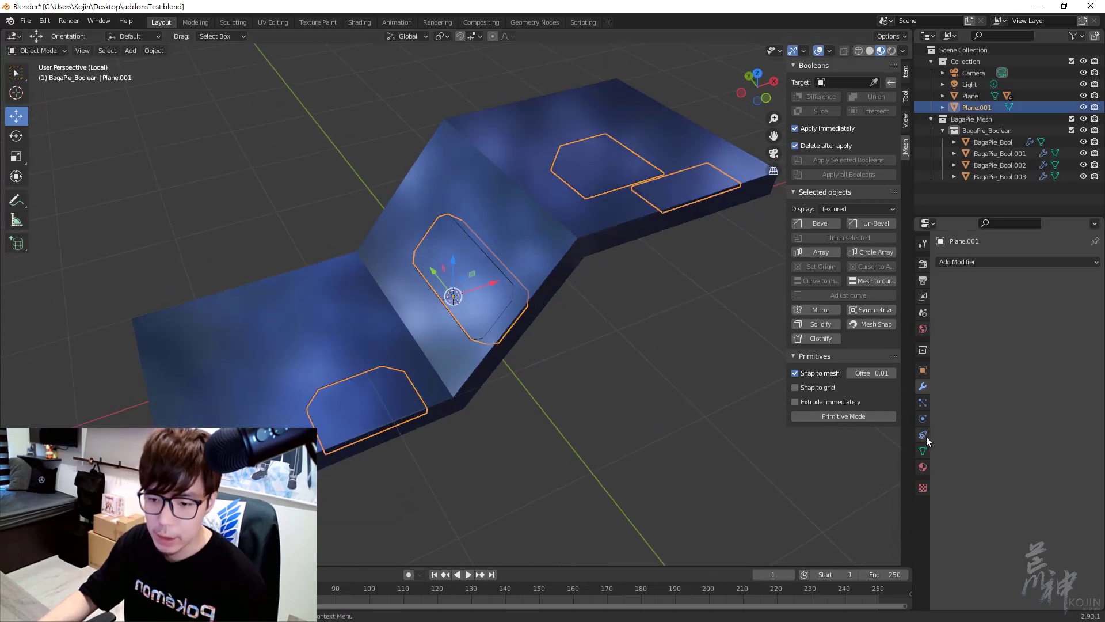
{"action": "left_click", "coordinate": [923, 466]}
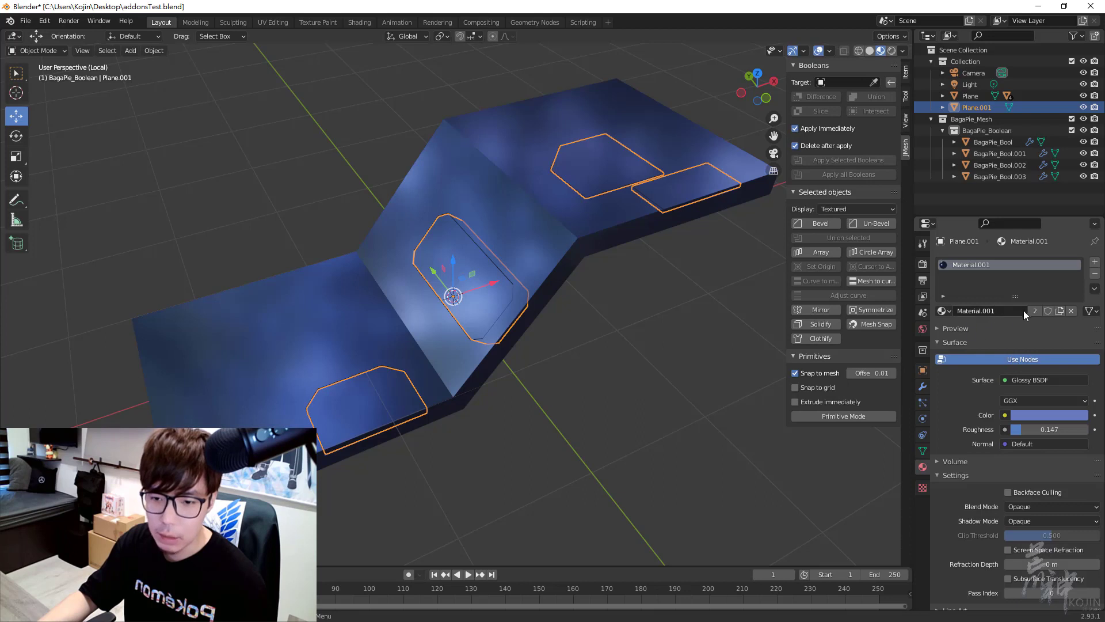
{"action": "left_click", "coordinate": [1075, 311]}
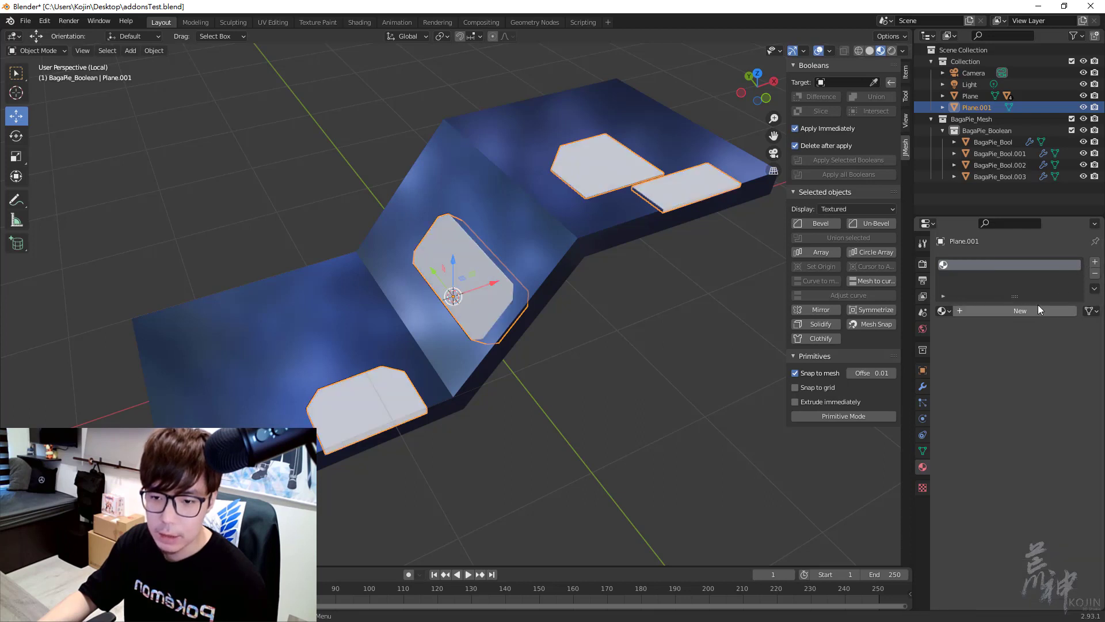
{"action": "left_click", "coordinate": [1024, 310]}
Make the new material grey with Metallic 0.743 and Roughness 0.074
{"action": "left_click", "coordinate": [1049, 430]}
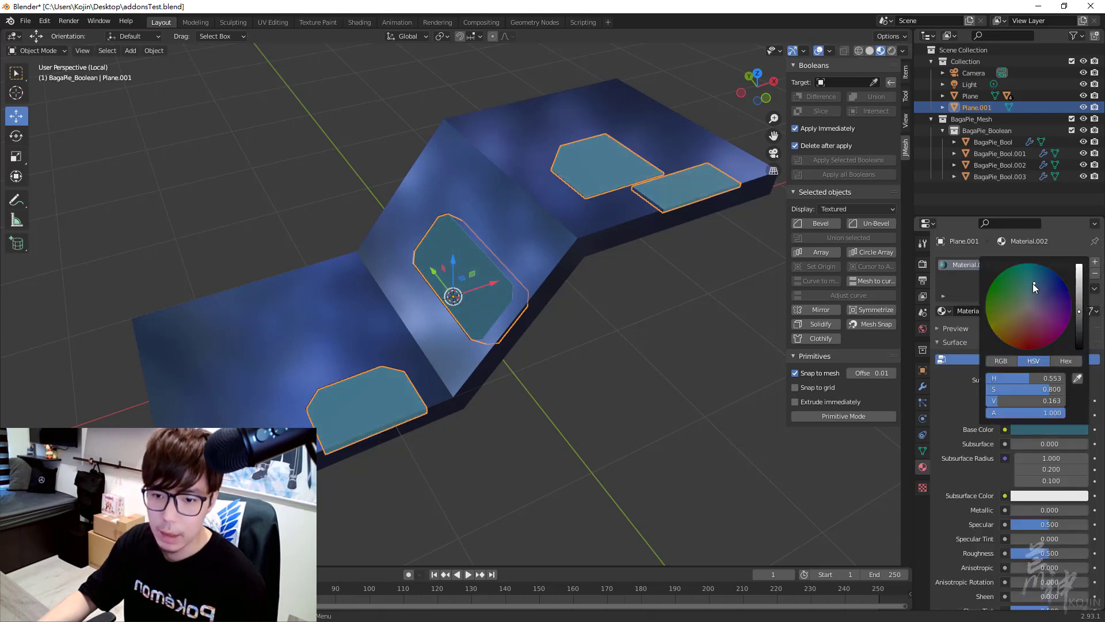
{"action": "mouse_move", "coordinate": [1034, 284]}
{"action": "left_mouse_down"}
{"action": "mouse_move", "coordinate": [1030, 298]}
{"action": "mouse_move", "coordinate": [1079, 300]}
{"action": "left_mouse_up"}
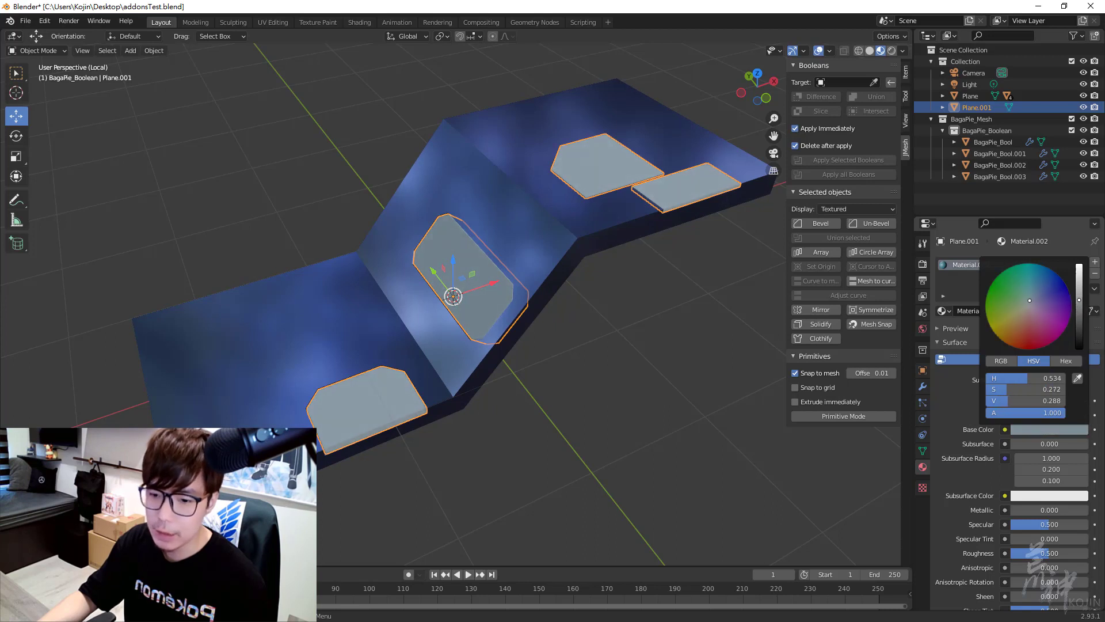
{"action": "scroll", "coordinate": [974, 471], "scroll_direction": "down", "scroll_amount": 2}
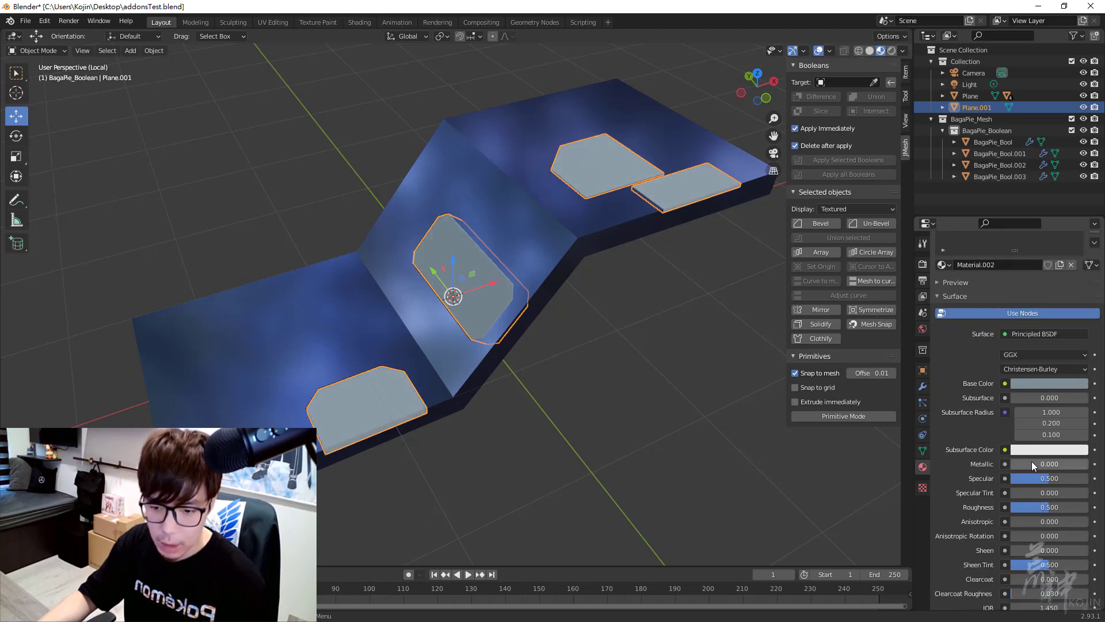
{"action": "left_click_drag", "start_coordinate": [1026, 464], "coordinate": [1055, 464]}
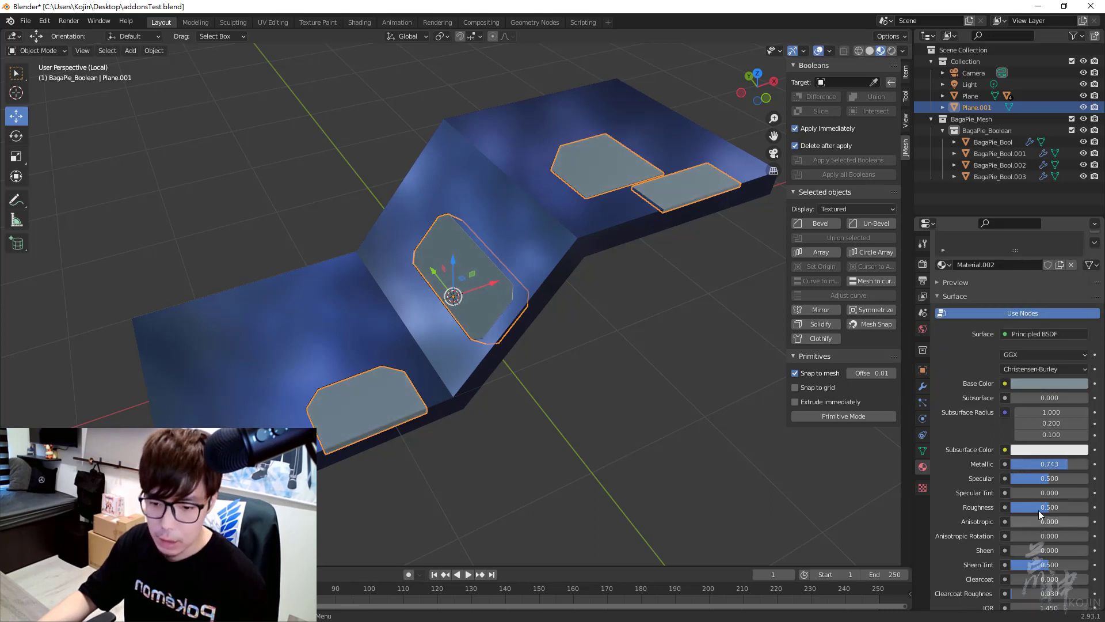
{"action": "left_click_drag", "start_coordinate": [1049, 508], "coordinate": [1016, 507]}
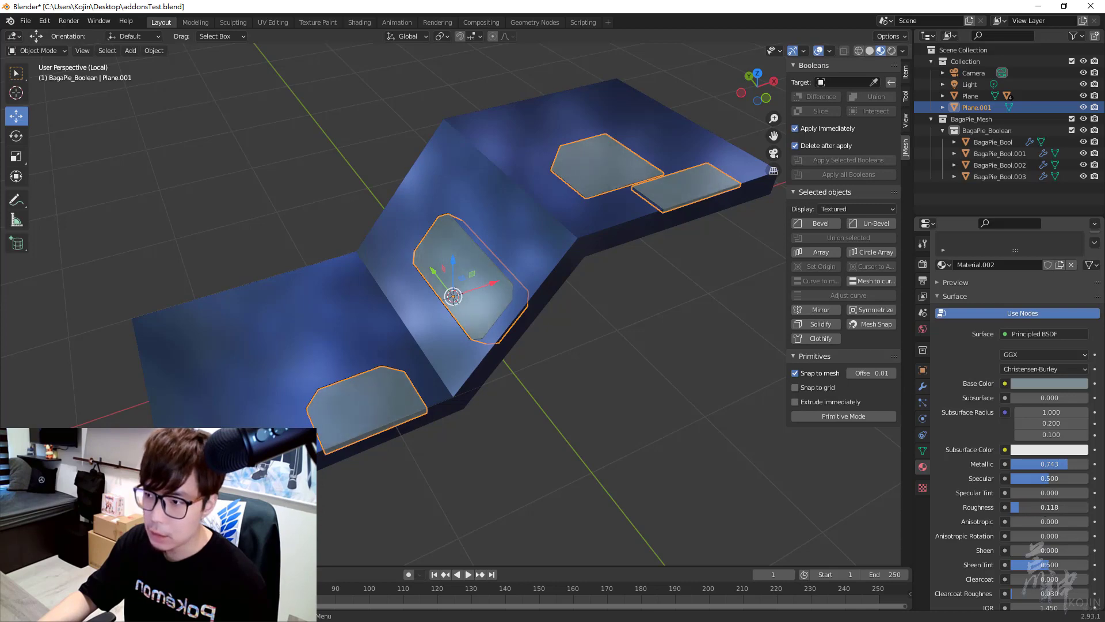
{"action": "left_click", "coordinate": [562, 403]}
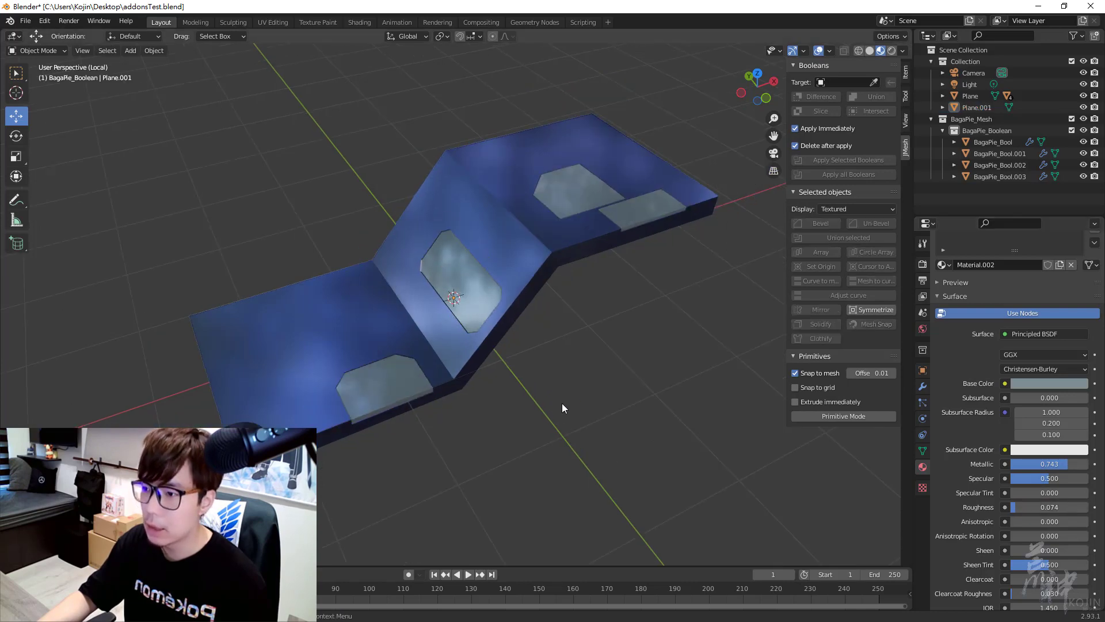
{"action": "mouse_move", "coordinate": [562, 403]}
{"action": "middle_mouse_down"}
{"action": "mouse_move", "coordinate": [741, 361]}
{"action": "mouse_move", "coordinate": [593, 370]}
{"action": "mouse_move", "coordinate": [595, 298]}
{"action": "mouse_move", "coordinate": [587, 303]}
{"action": "middle_mouse_up"}
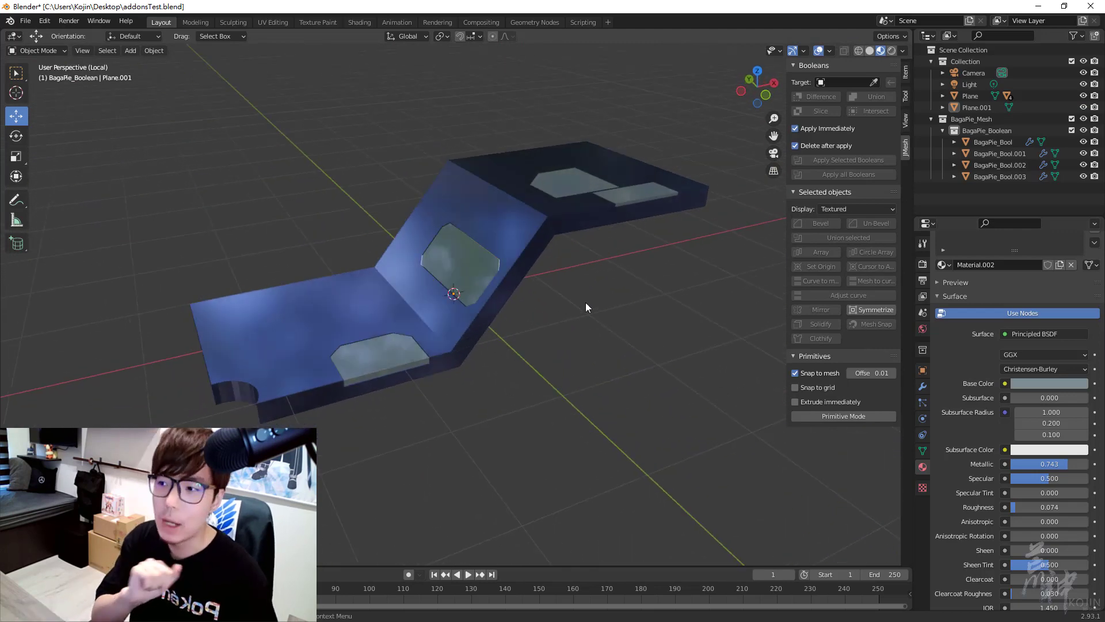
Add a Bevel modifier to the main bent plate
{"action": "left_click", "coordinate": [560, 245]}
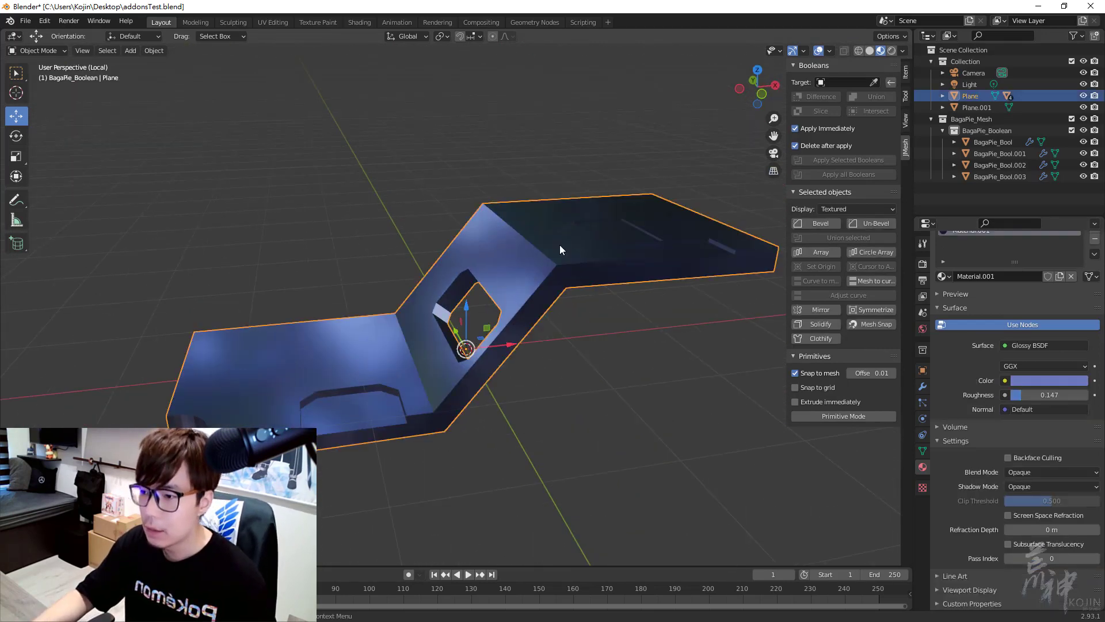
{"action": "scroll", "coordinate": [576, 259], "scroll_direction": "up", "scroll_amount": 5}
{"action": "left_click", "coordinate": [923, 387]}
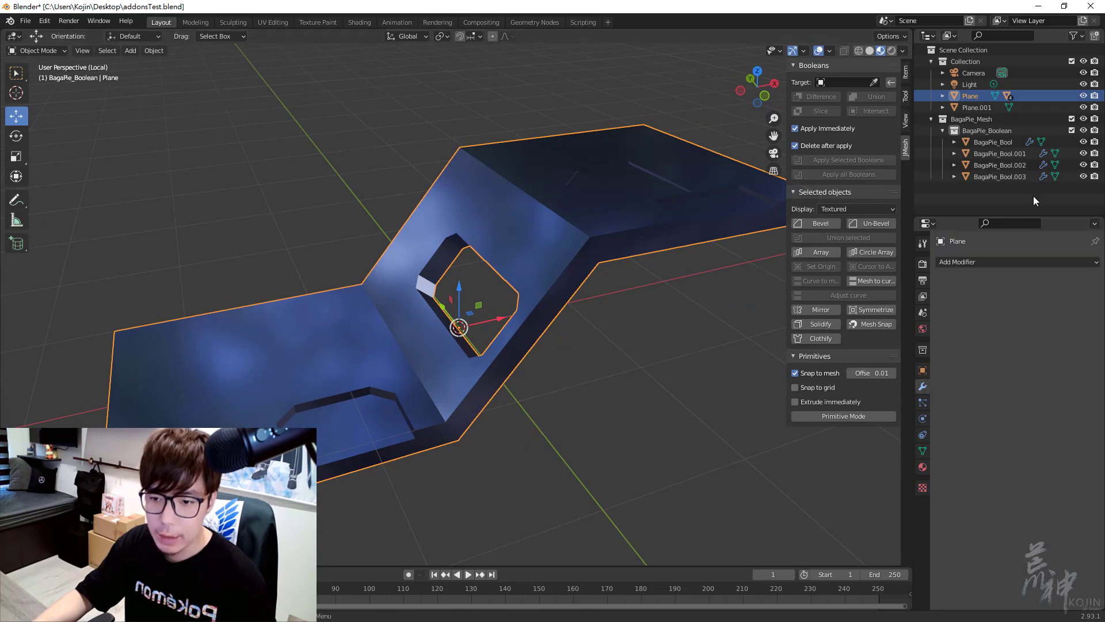
{"action": "left_click", "coordinate": [983, 260]}
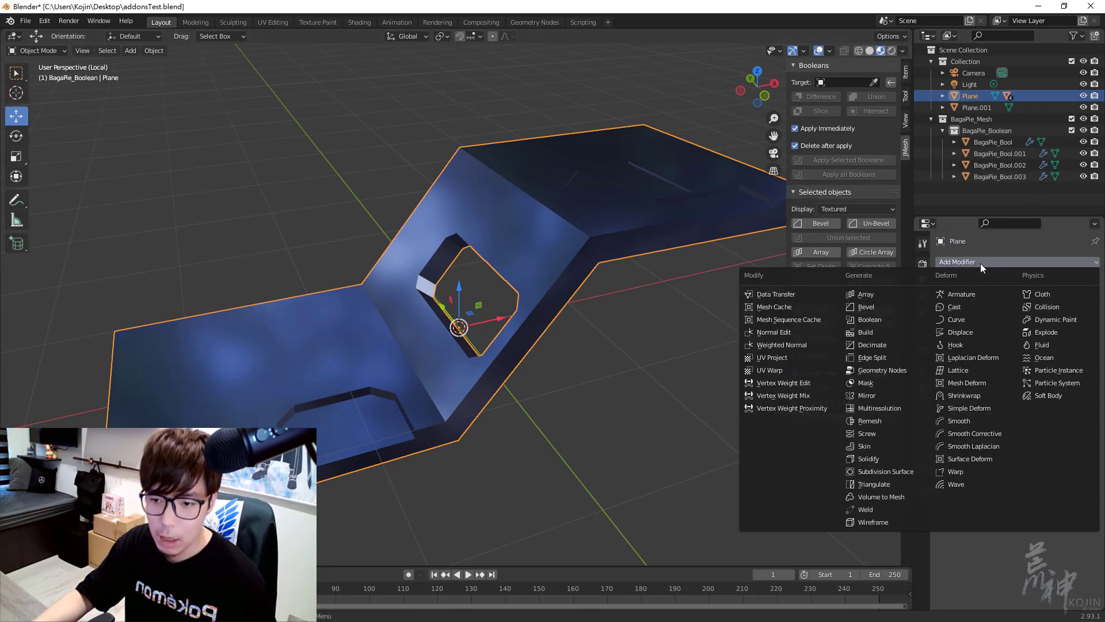
{"action": "left_click", "coordinate": [871, 309]}
{"action": "mouse_move", "coordinate": [772, 306]}
{"action": "middle_mouse_down"}
{"action": "mouse_move", "coordinate": [583, 281]}
{"action": "mouse_move", "coordinate": [436, 423]}
{"action": "mouse_move", "coordinate": [493, 430]}
{"action": "mouse_move", "coordinate": [569, 295]}
{"action": "mouse_move", "coordinate": [561, 244]}
{"action": "mouse_move", "coordinate": [474, 375]}
{"action": "mouse_move", "coordinate": [416, 405]}
{"action": "mouse_move", "coordinate": [534, 343]}
{"action": "mouse_move", "coordinate": [364, 381]}
{"action": "mouse_move", "coordinate": [480, 339]}
{"action": "mouse_move", "coordinate": [572, 363]}
{"action": "middle_mouse_up"}
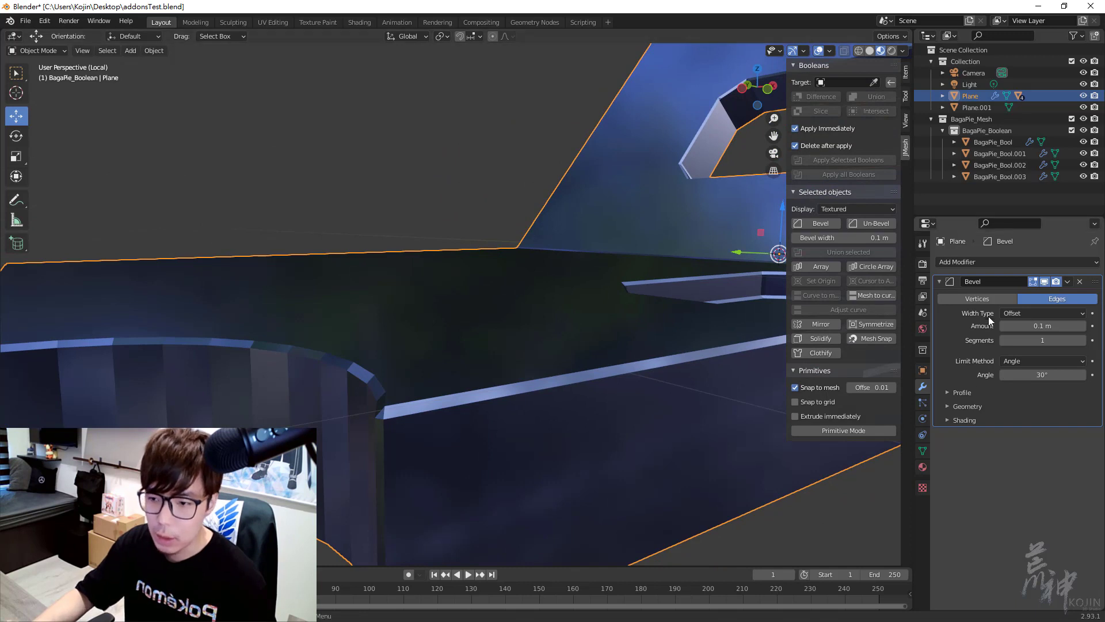
Set the bevel Amount to 0.005 m with 3 segments
{"action": "type", "text": "0.005"}
{"action": "key", "text": "Return"}
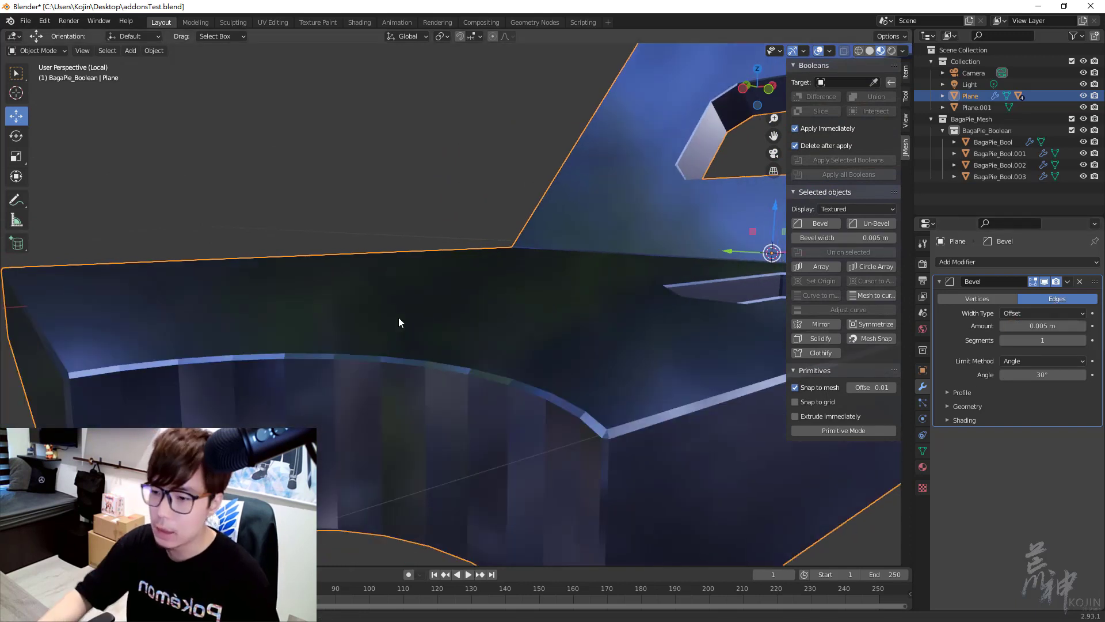
{"action": "middle_click_drag", "start_coordinate": [631, 347], "coordinate": [587, 377]}
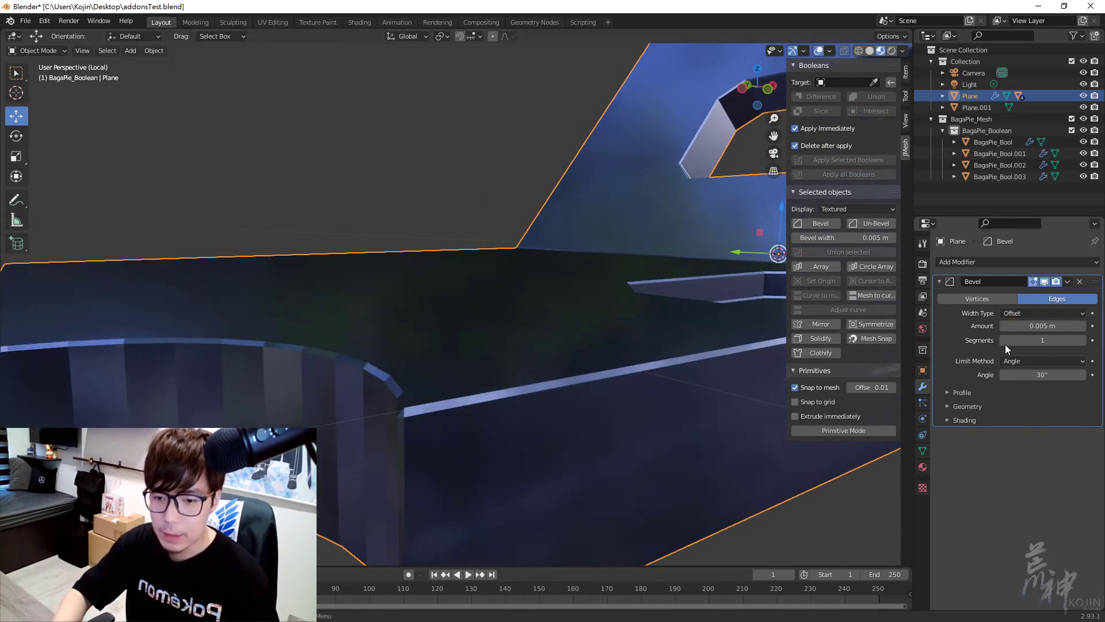
{"action": "type", "text": "3"}
{"action": "key", "text": "Return"}
{"action": "scroll", "coordinate": [520, 320], "scroll_direction": "down", "scroll_amount": 2}
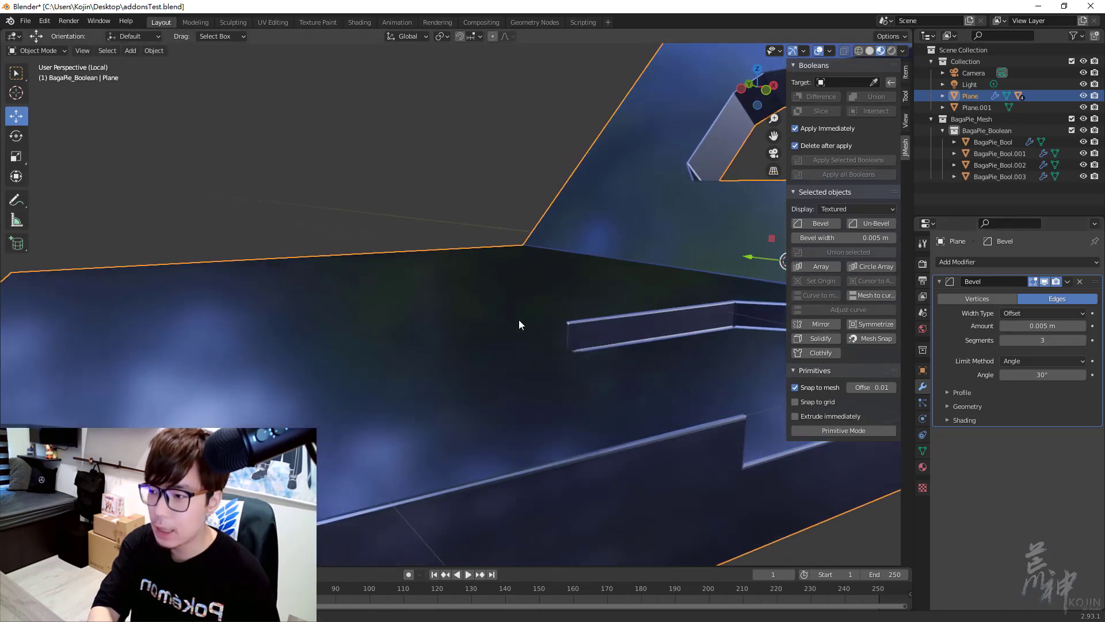
{"action": "scroll", "coordinate": [518, 316], "scroll_direction": "down", "scroll_amount": 5}
{"action": "middle_click_drag", "start_coordinate": [513, 327], "coordinate": [398, 315]}
{"action": "scroll", "coordinate": [399, 240], "scroll_direction": "up", "scroll_amount": 4}
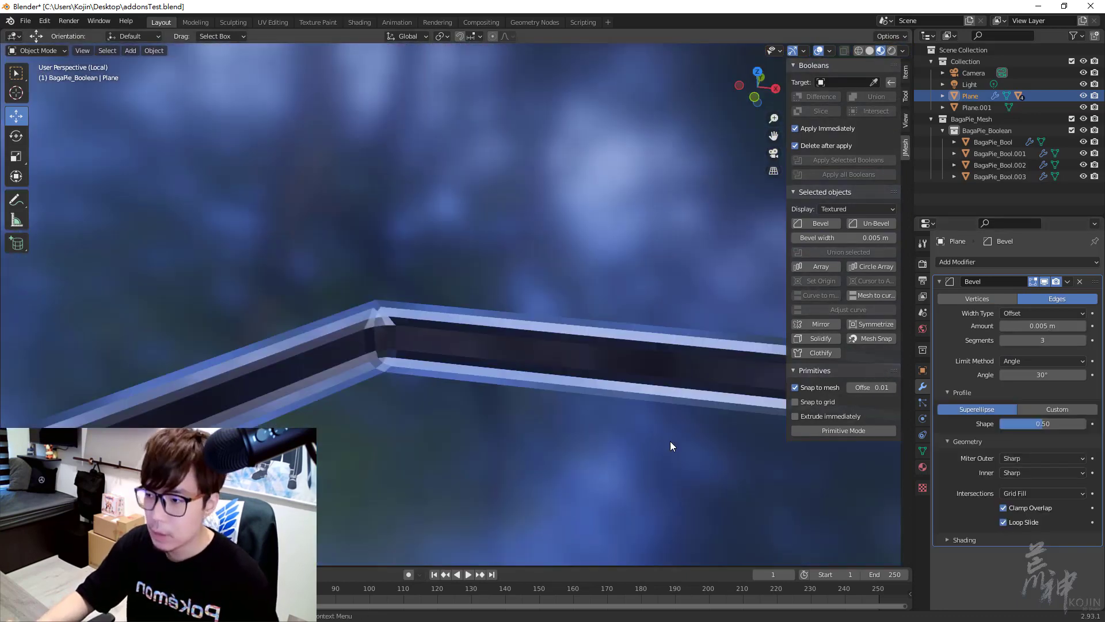
Set the Bevel's Miter Outer to Arc, compare it with Sharp, and keep Arc
{"action": "scroll", "coordinate": [393, 327], "scroll_direction": "down", "scroll_amount": 4}
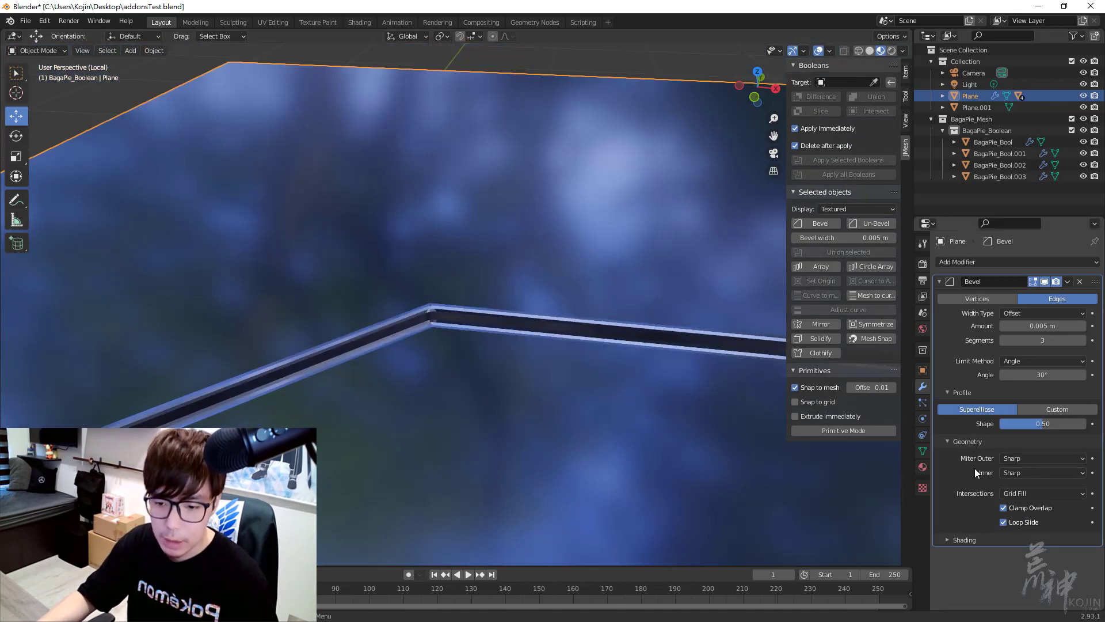
{"action": "left_click", "coordinate": [1016, 458]}
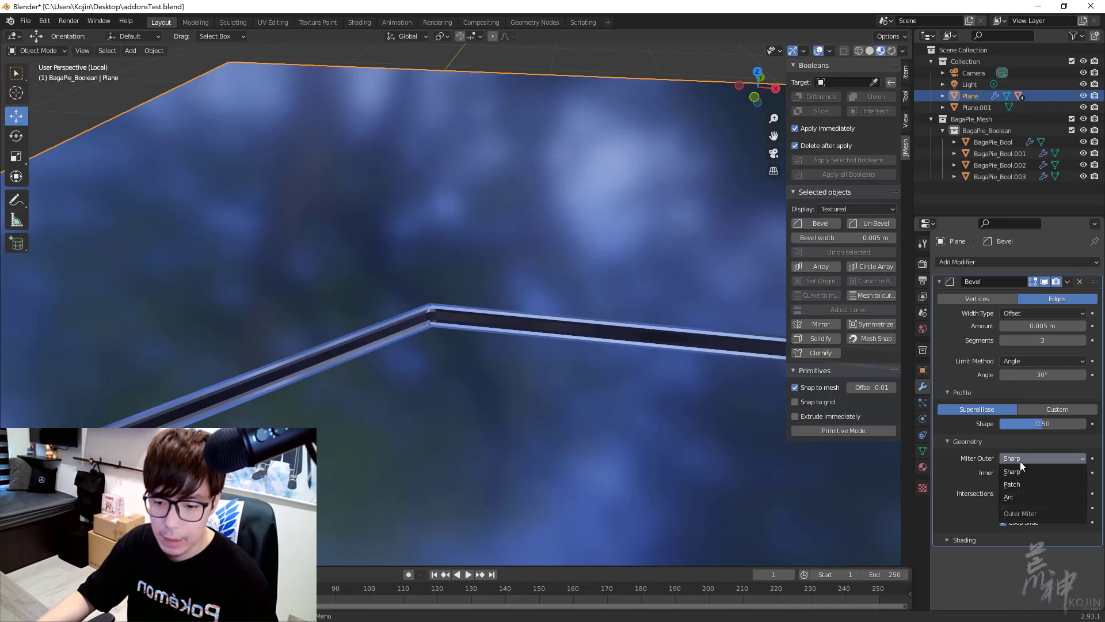
{"action": "left_click", "coordinate": [1011, 496]}
{"action": "scroll", "coordinate": [483, 381], "scroll_direction": "up", "scroll_amount": 2}
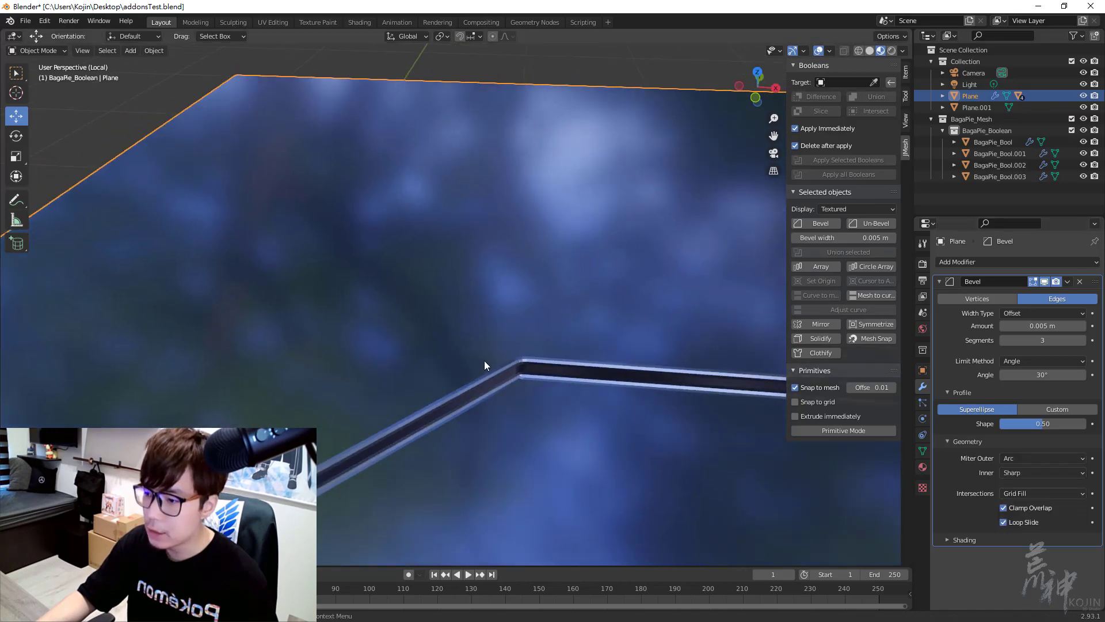
{"action": "scroll", "coordinate": [485, 365], "scroll_direction": "up", "scroll_amount": 3}
{"action": "scroll", "coordinate": [628, 432], "scroll_direction": "down", "scroll_amount": 1}
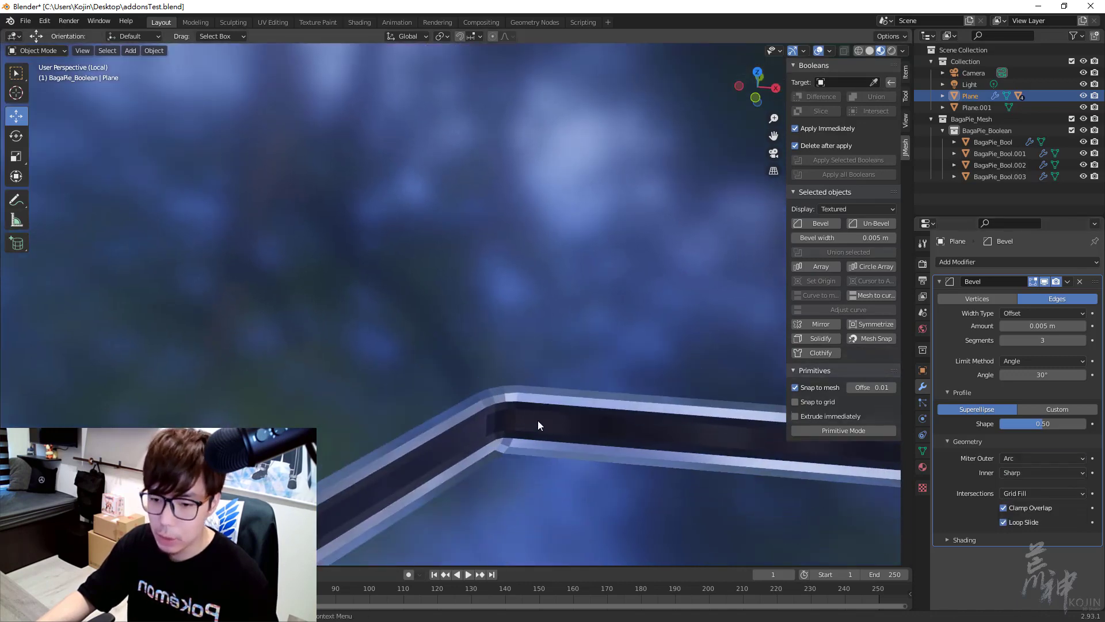
{"action": "left_click", "coordinate": [1034, 457]}
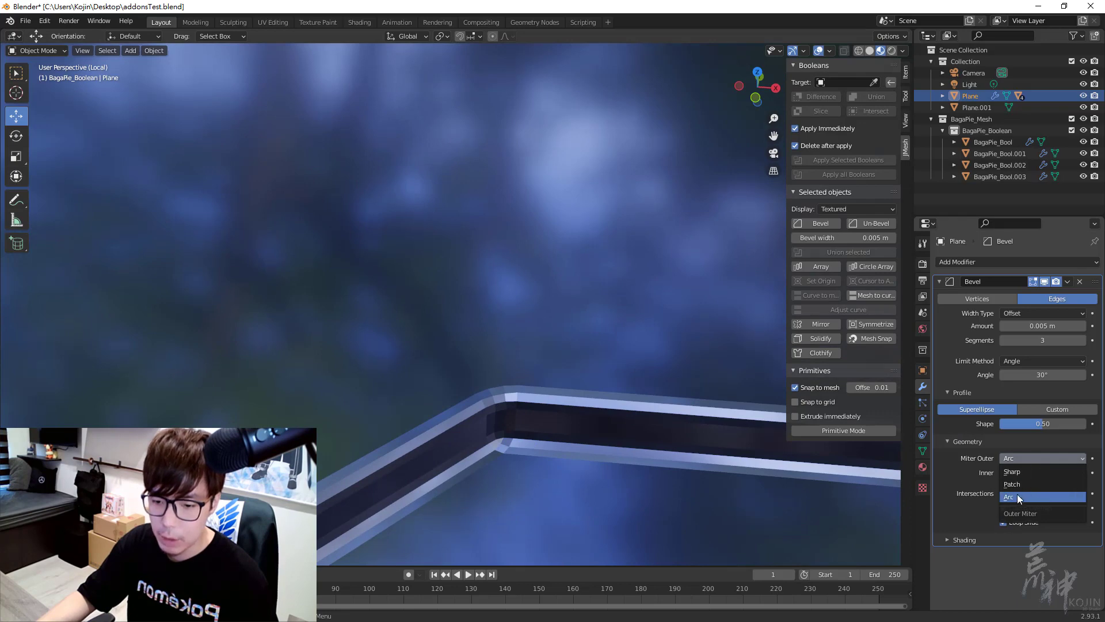
{"action": "left_click", "coordinate": [1012, 471]}
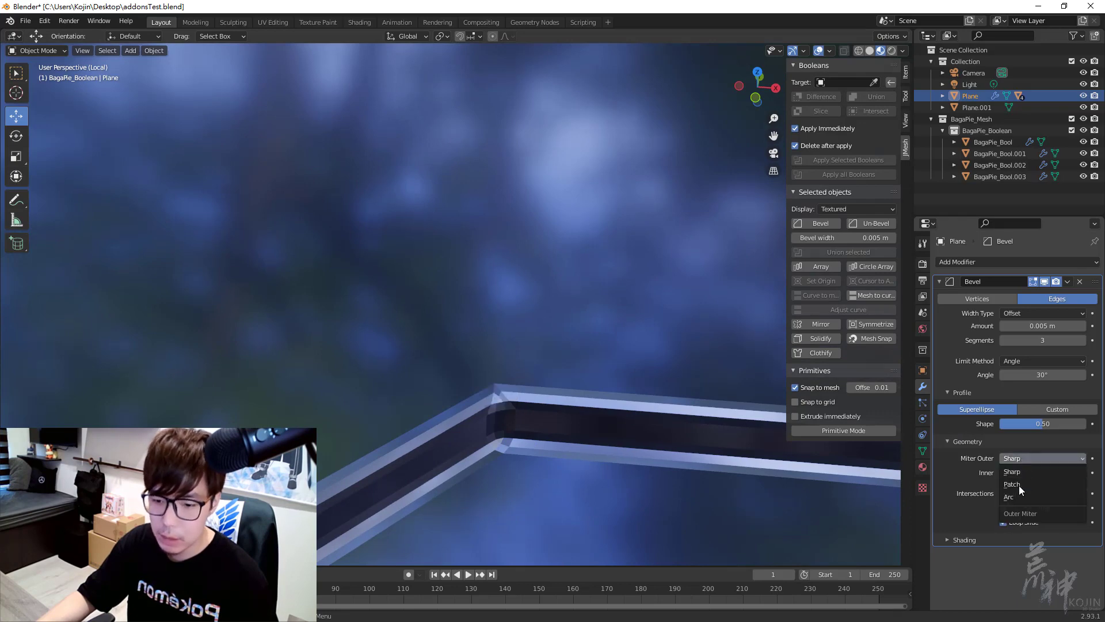
{"action": "left_click", "coordinate": [1019, 496]}
{"action": "scroll", "coordinate": [520, 417], "scroll_direction": "down", "scroll_amount": 2}
{"action": "scroll", "coordinate": [498, 354], "scroll_direction": "down", "scroll_amount": 1}
{"action": "scroll", "coordinate": [564, 356], "scroll_direction": "down", "scroll_amount": 1}
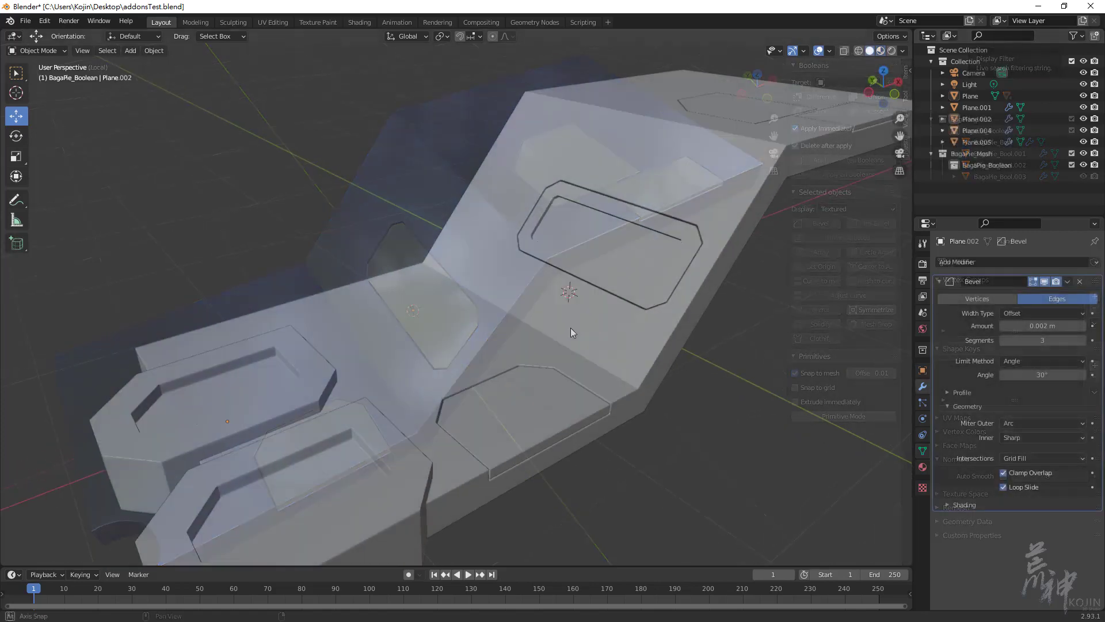
Orbit the finished part and switch the viewport to Material Preview shading
{"action": "mouse_move", "coordinate": [571, 327]}
{"action": "middle_mouse_down"}
{"action": "mouse_move", "coordinate": [611, 336]}
{"action": "mouse_move", "coordinate": [562, 333]}
{"action": "middle_mouse_up"}
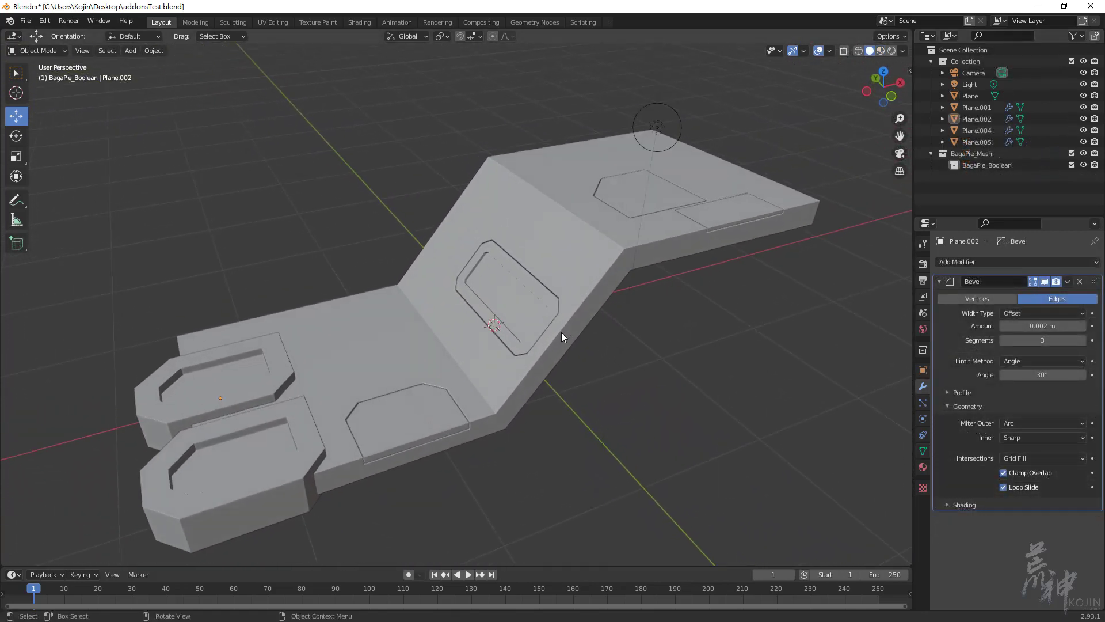
{"action": "left_click", "coordinate": [880, 51]}
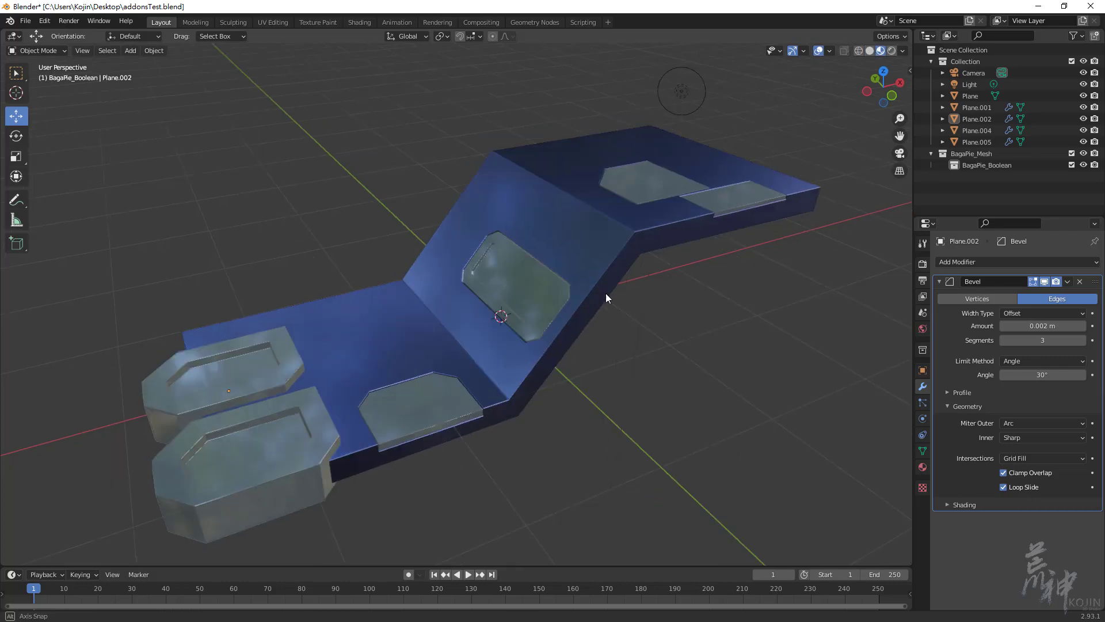